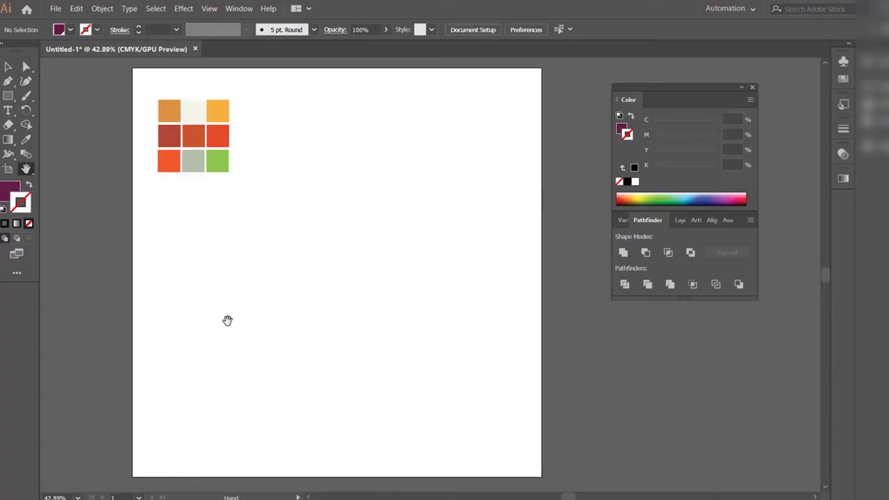
- Draw a long flat rectangle near the page centre and round its corners fully into a pill
{"action": "left_click", "coordinate": [7, 96]}
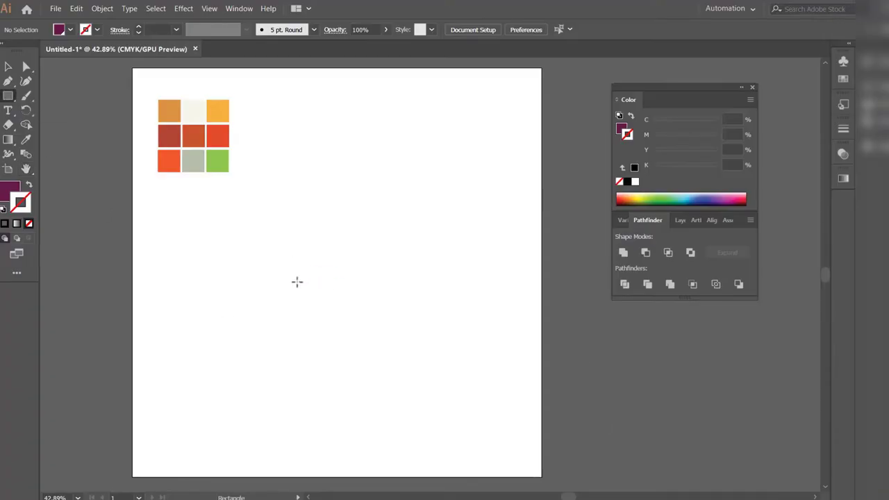
{"action": "mouse_move", "coordinate": [297, 282]}
{"action": "left_mouse_down"}
{"action": "mouse_move", "coordinate": [399, 325]}
{"action": "mouse_move", "coordinate": [405, 303]}
{"action": "left_mouse_up"}
{"action": "key", "text": "v"}
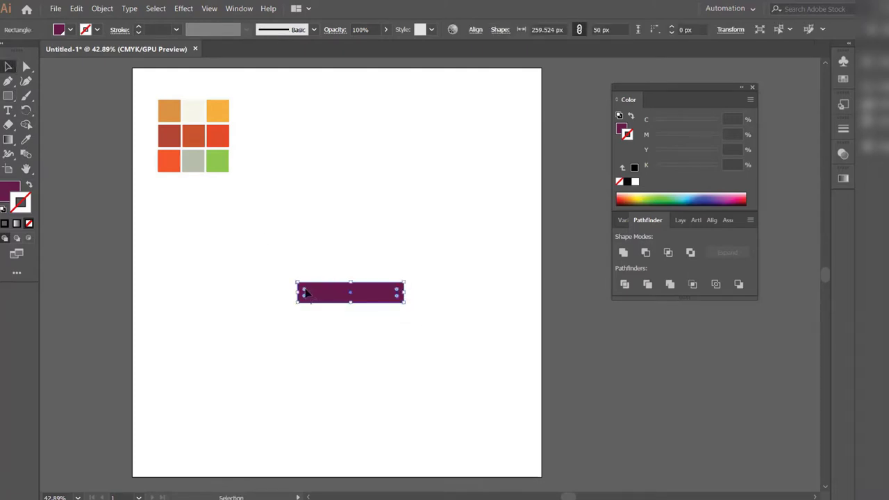
{"action": "left_click_drag", "start_coordinate": [305, 294], "coordinate": [329, 303]}
{"action": "left_click", "coordinate": [274, 288]}
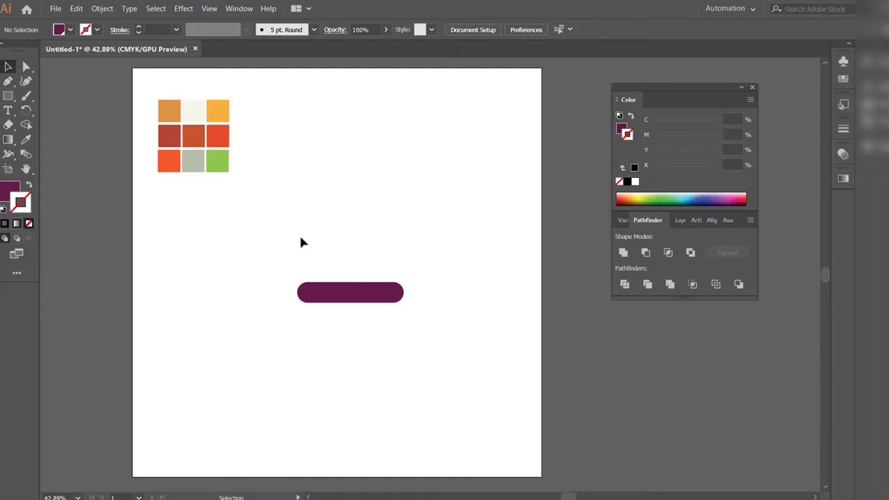
- Fill the pill with the orange swatch using the Eyedropper
{"action": "left_click", "coordinate": [334, 288]}
{"action": "key", "text": "i"}
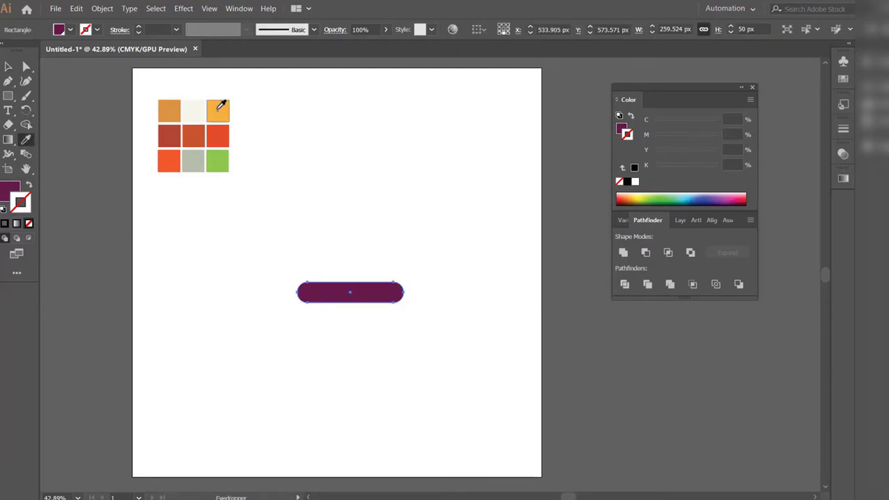
{"action": "left_click", "coordinate": [220, 106]}
{"action": "left_click", "coordinate": [7, 66]}
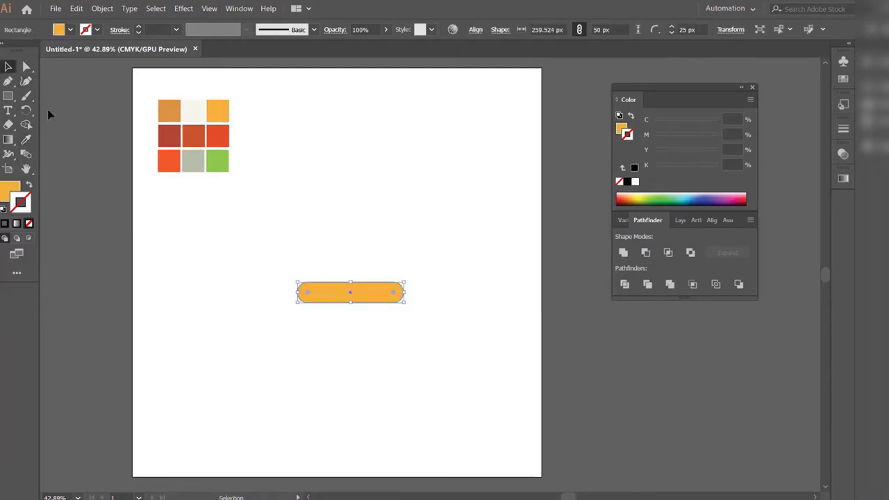
- Give the pill a purple outline with a 4 pt stroke weight
{"action": "left_click", "coordinate": [96, 30]}
{"action": "left_click", "coordinate": [55, 77]}
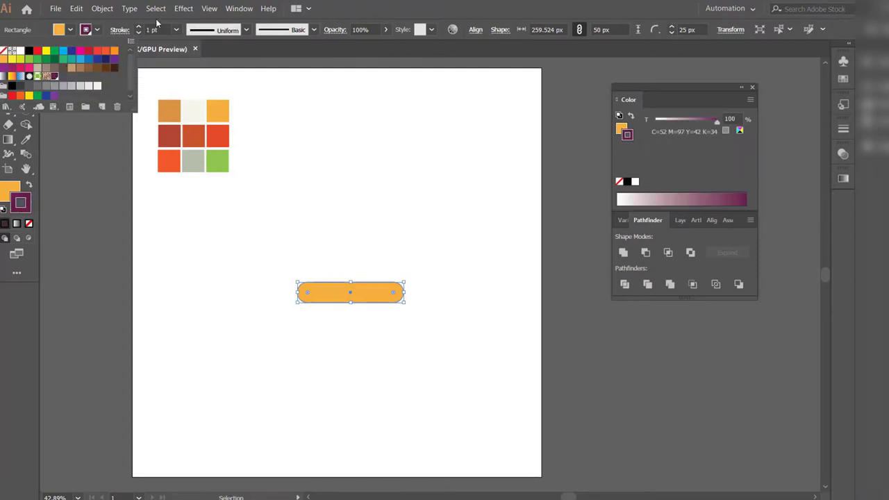
{"action": "left_click", "coordinate": [139, 29]}
{"action": "left_click", "coordinate": [138, 29]}
{"action": "left_click", "coordinate": [138, 29]}
{"action": "left_click", "coordinate": [138, 29]}
{"action": "left_click", "coordinate": [139, 29]}
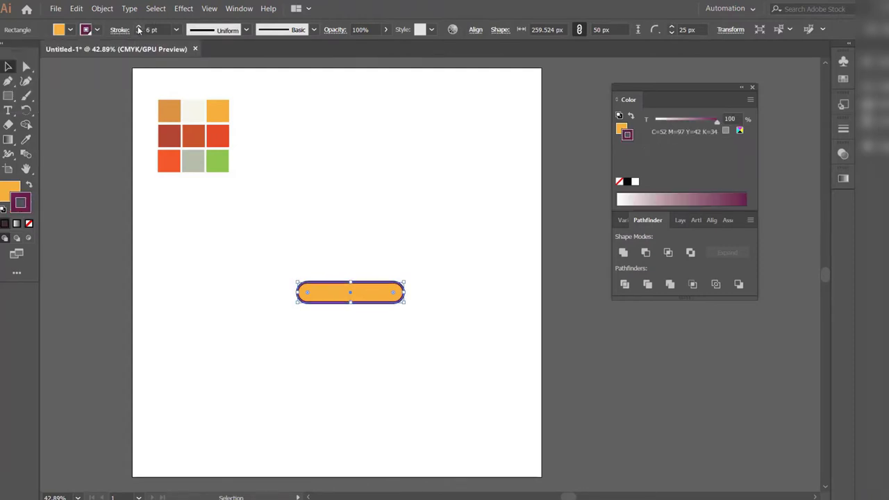
{"action": "left_click", "coordinate": [247, 280]}
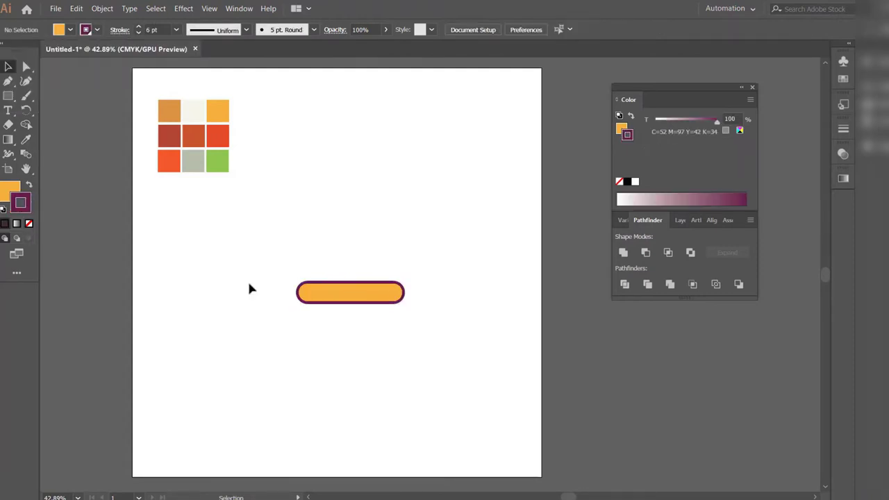
{"action": "left_click", "coordinate": [317, 306]}
{"action": "left_click", "coordinate": [138, 33]}
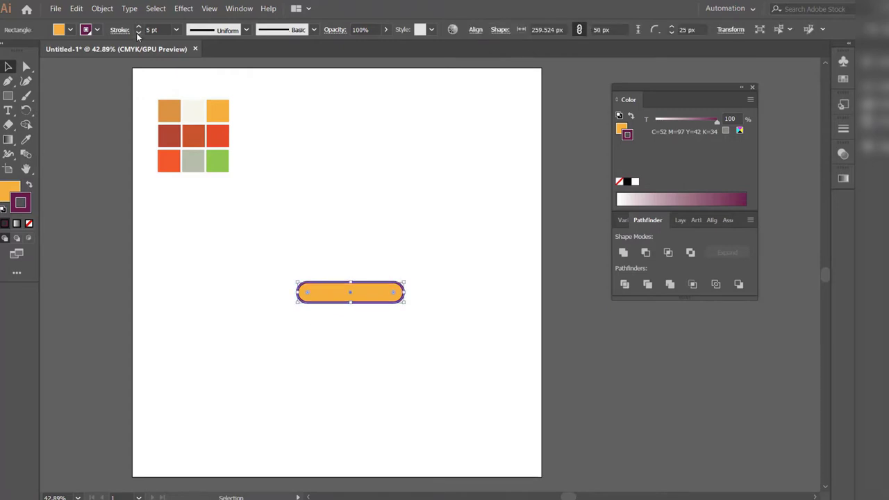
{"action": "left_click", "coordinate": [138, 33]}
{"action": "left_click", "coordinate": [224, 276]}
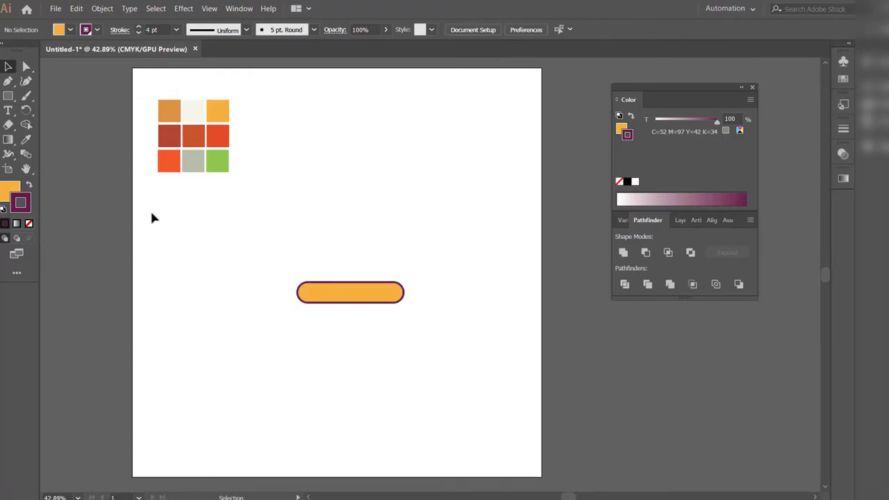
{"action": "left_click", "coordinate": [9, 82]}
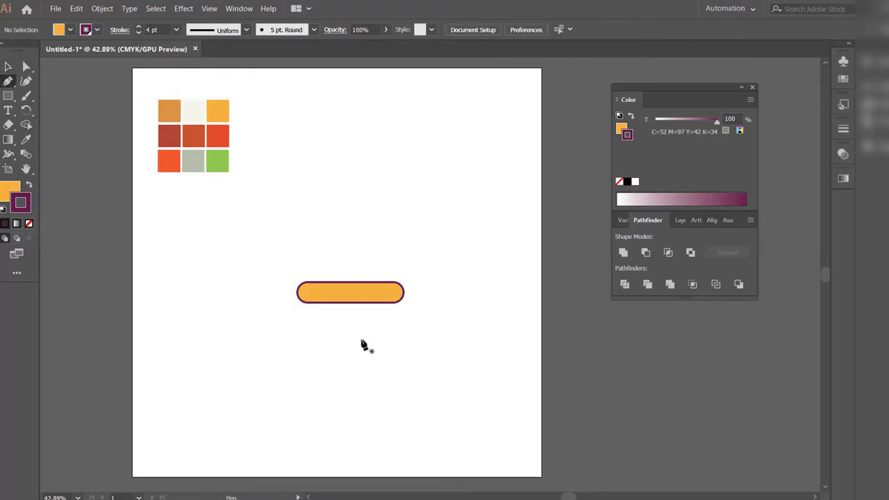
- Pen a closed cutting shape with a curved left edge over the pill's right end
{"action": "left_click", "coordinate": [351, 283]}
{"action": "left_click_drag", "start_coordinate": [326, 304], "coordinate": [303, 311]}
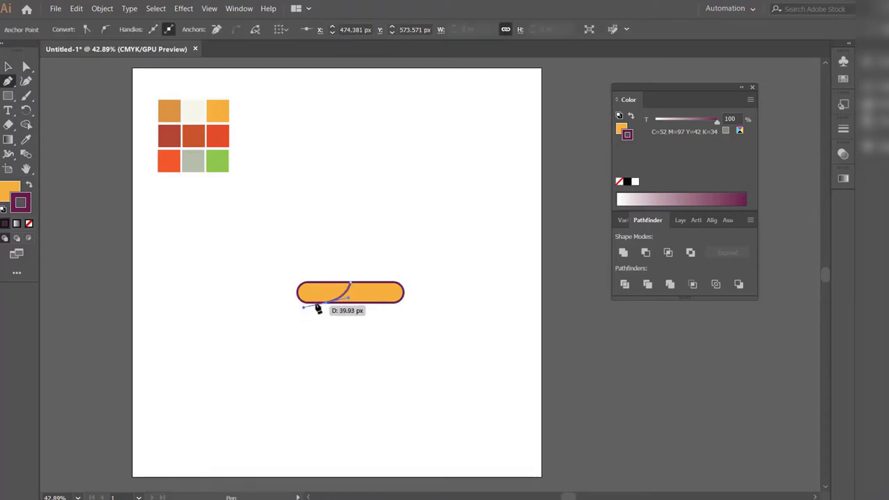
{"action": "left_click", "coordinate": [326, 304]}
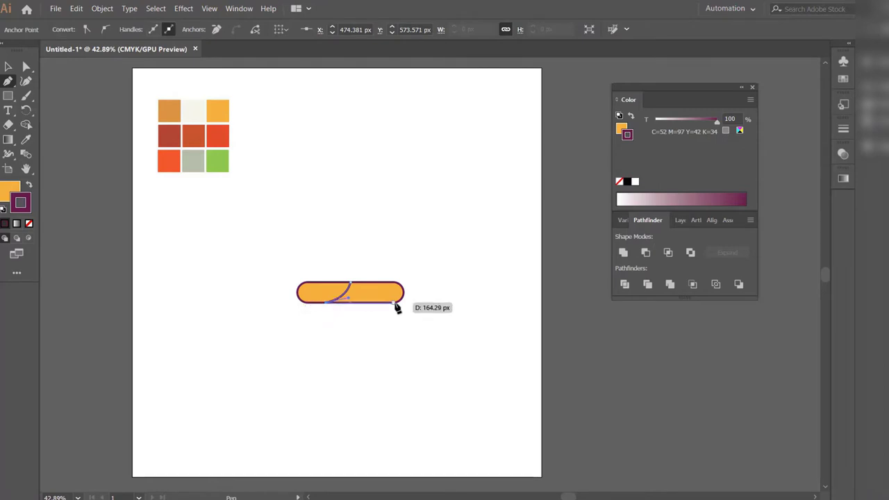
{"action": "left_click", "coordinate": [424, 303]}
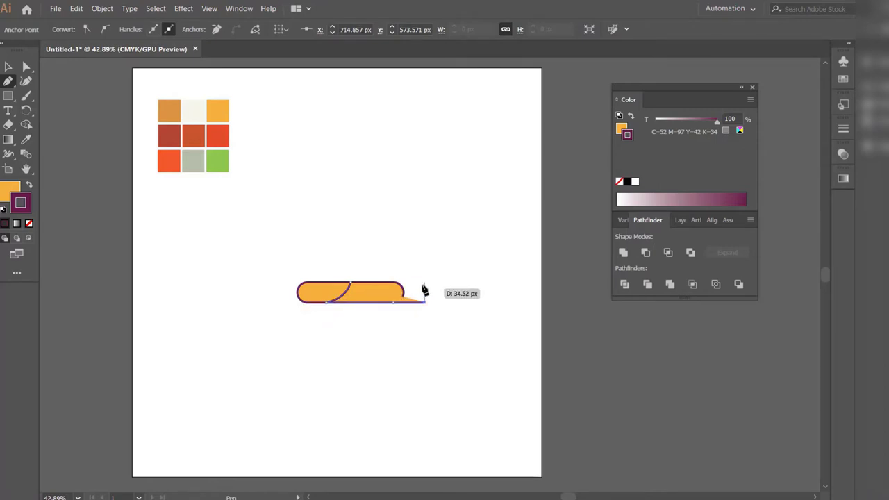
{"action": "left_click", "coordinate": [424, 283]}
{"action": "left_click", "coordinate": [351, 285]}
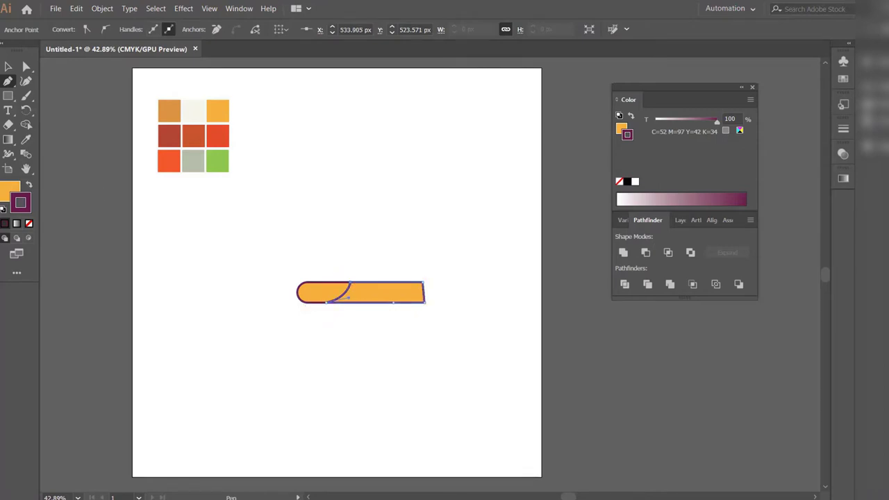
- Shape Builder away the cutting shape's excess outside the pill
{"action": "left_click", "coordinate": [7, 68]}
{"action": "left_click_drag", "start_coordinate": [316, 258], "coordinate": [442, 335]}
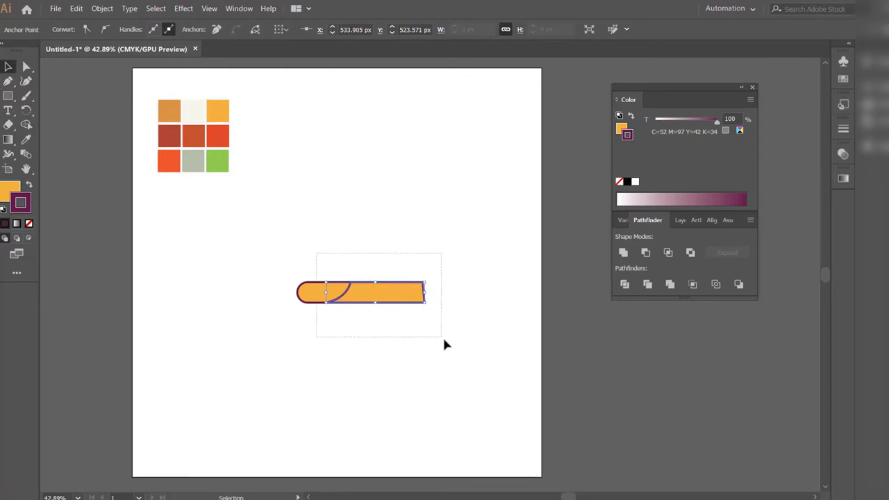
{"action": "key", "text": "shift+m"}
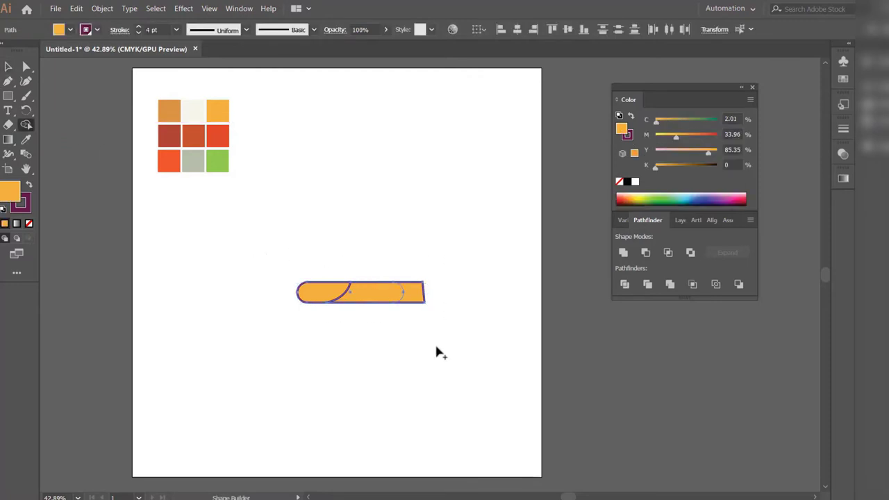
{"action": "left_click", "coordinate": [412, 295], "text": "alt"}
{"action": "left_click", "coordinate": [7, 67]}
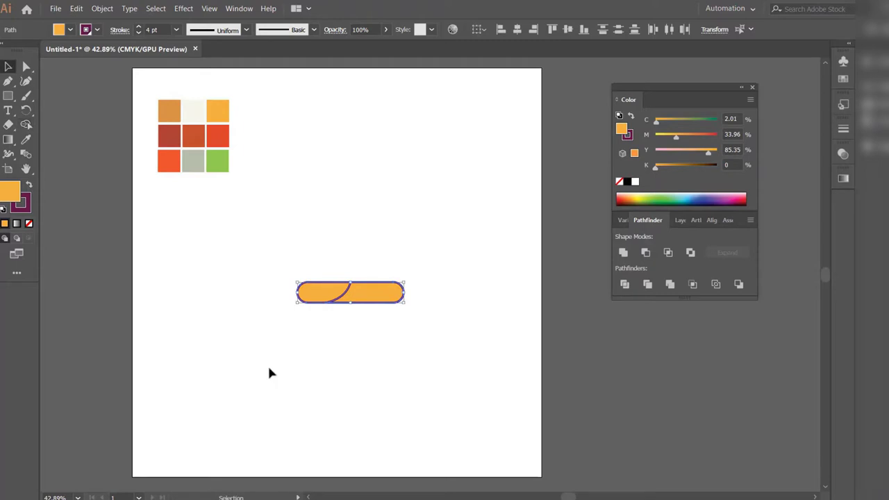
{"action": "left_click", "coordinate": [271, 372]}
- Fill the pill's right piece with the darker orange swatch
{"action": "left_click", "coordinate": [358, 300]}
{"action": "left_click", "coordinate": [26, 139]}
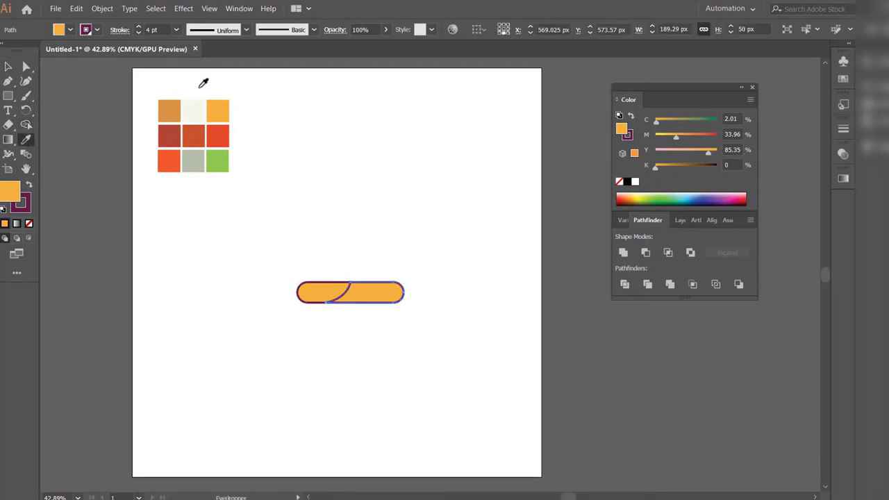
{"action": "left_click", "coordinate": [169, 108]}
{"action": "left_click", "coordinate": [169, 108]}
{"action": "left_click", "coordinate": [8, 66]}
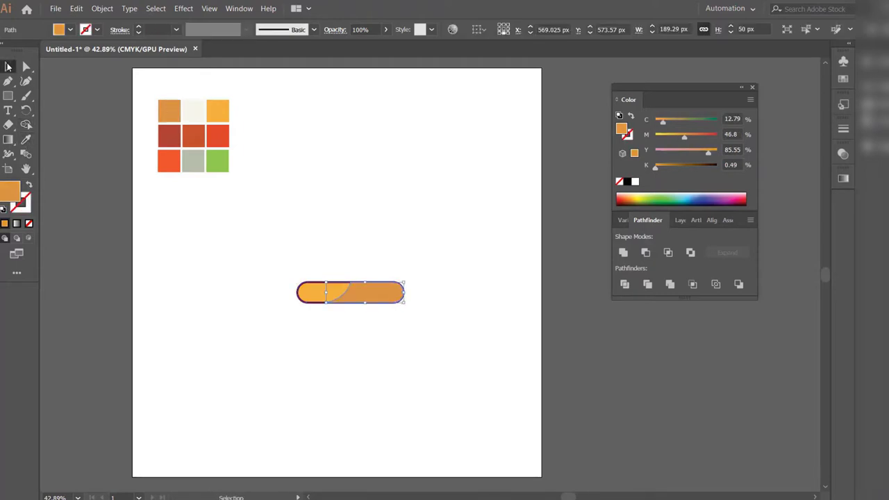
- Bring the outlined pill to the front and set its fill to None
{"action": "left_click", "coordinate": [268, 273]}
{"action": "left_click", "coordinate": [313, 303]}
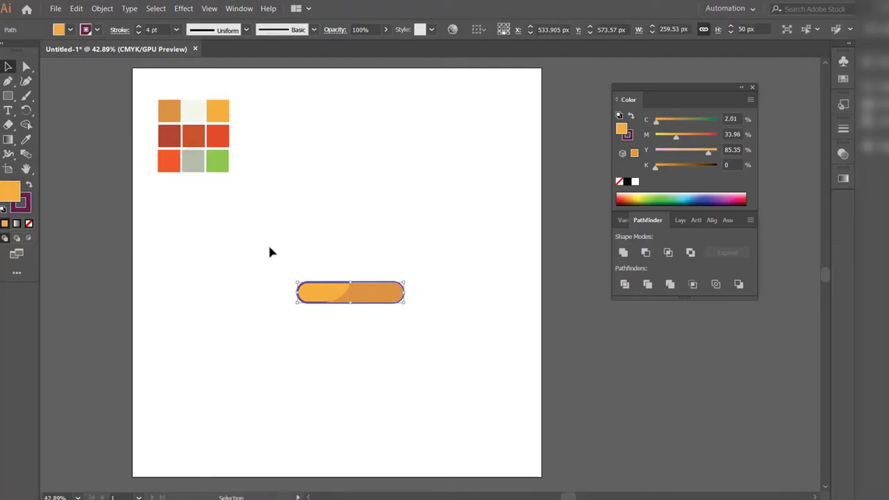
{"action": "key", "text": "a"}
{"action": "key", "text": "v"}
{"action": "right_click", "coordinate": [271, 312]}
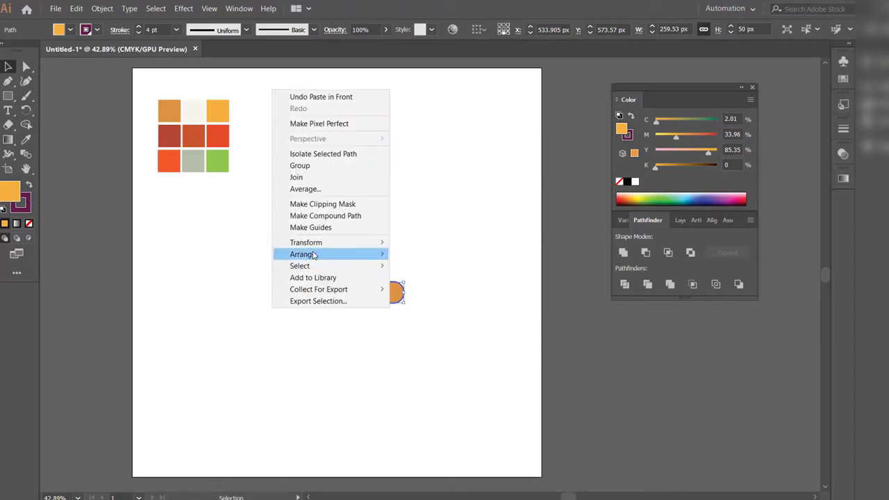
{"action": "left_click", "coordinate": [411, 254]}
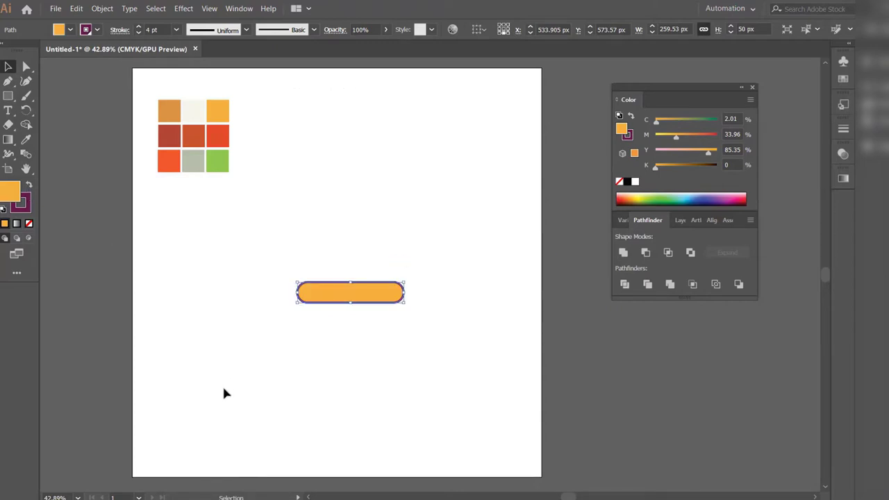
{"action": "left_click", "coordinate": [29, 224]}
{"action": "left_click", "coordinate": [243, 285]}
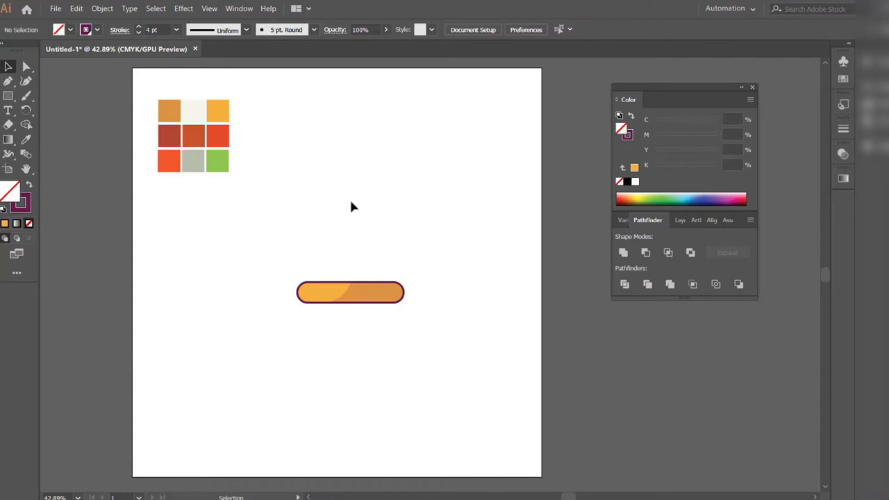
{"action": "left_click", "coordinate": [8, 97]}
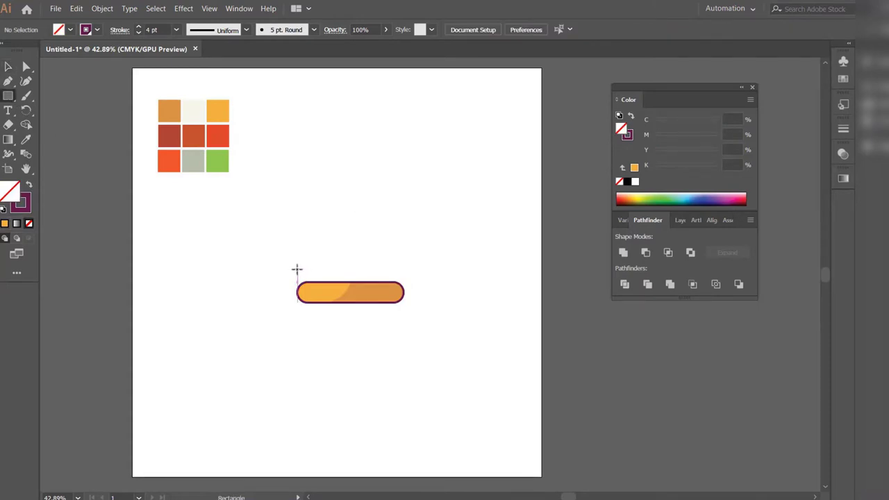
- Draw a thin red-filled rectangle and move it above the orange pill
{"action": "left_click_drag", "start_coordinate": [299, 269], "coordinate": [405, 282]}
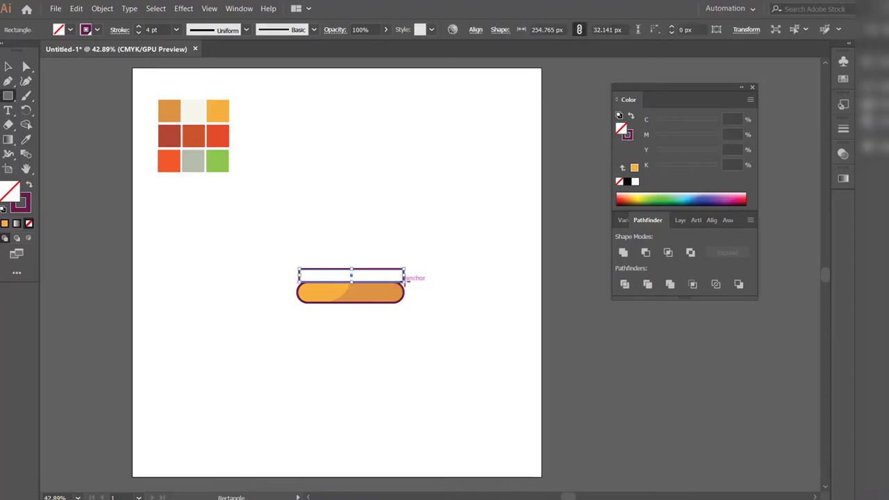
{"action": "left_click", "coordinate": [26, 139]}
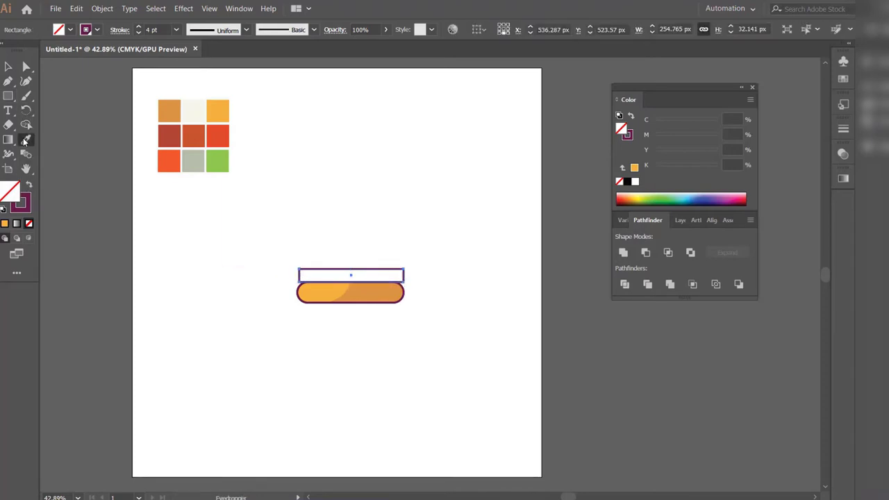
{"action": "left_click", "coordinate": [197, 127]}
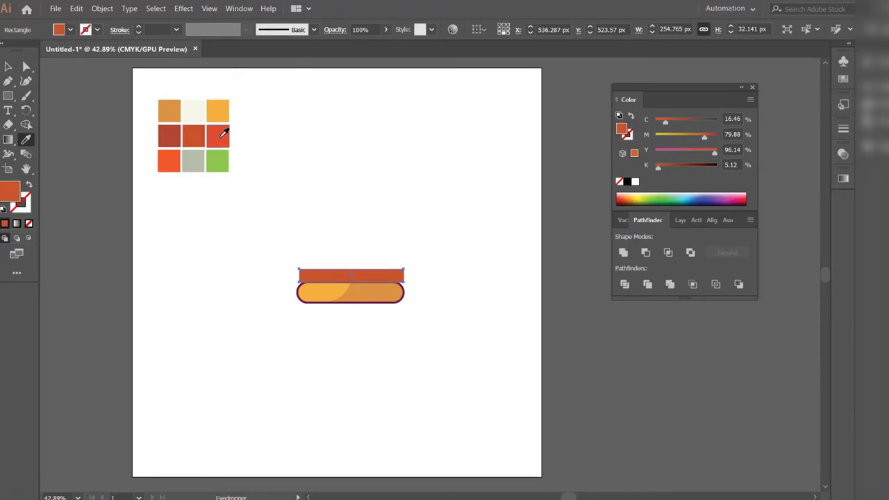
{"action": "left_click", "coordinate": [222, 138]}
{"action": "left_click", "coordinate": [8, 66]}
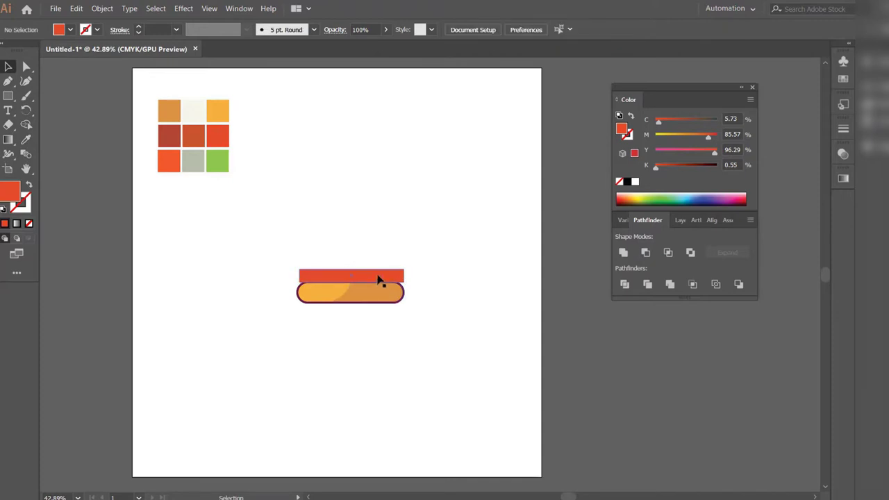
{"action": "left_click_drag", "start_coordinate": [379, 277], "coordinate": [375, 244]}
- Drag the red bar's corner widgets to round it fully into a pill
{"action": "left_click", "coordinate": [26, 66]}
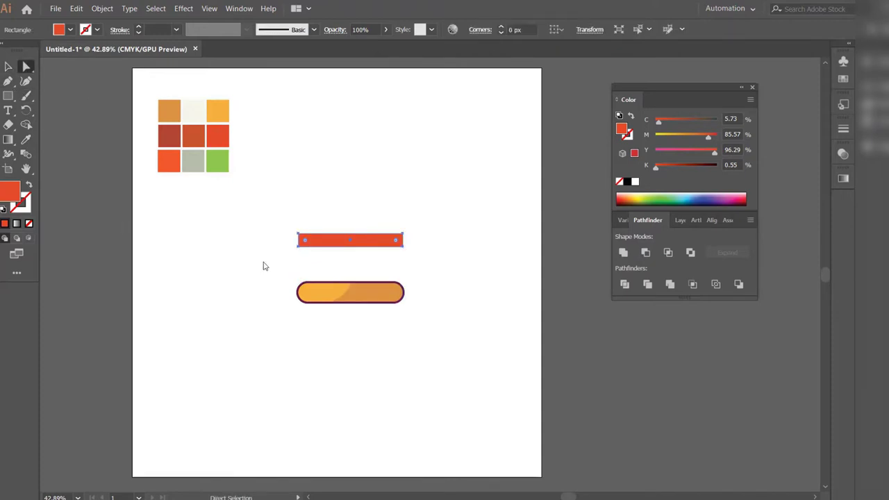
{"action": "left_click", "coordinate": [301, 240]}
{"action": "left_click", "coordinate": [358, 240]}
{"action": "left_click_drag", "start_coordinate": [306, 243], "coordinate": [322, 246]}
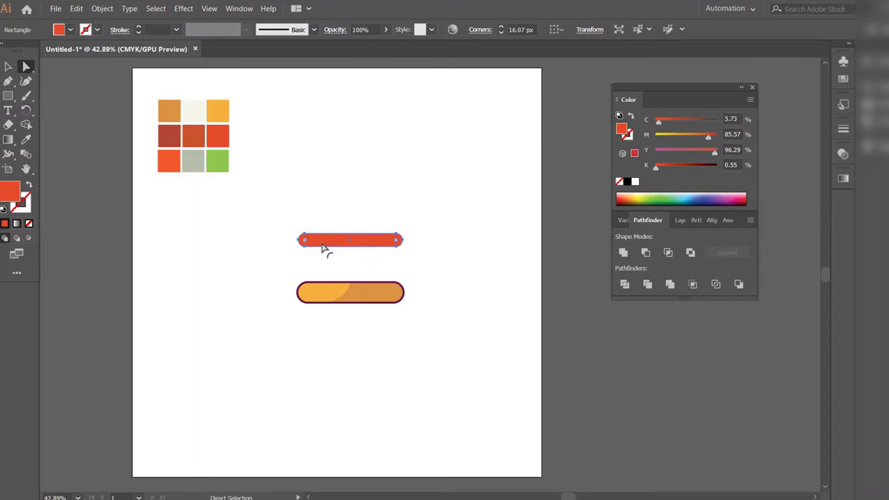
{"action": "left_click", "coordinate": [9, 66]}
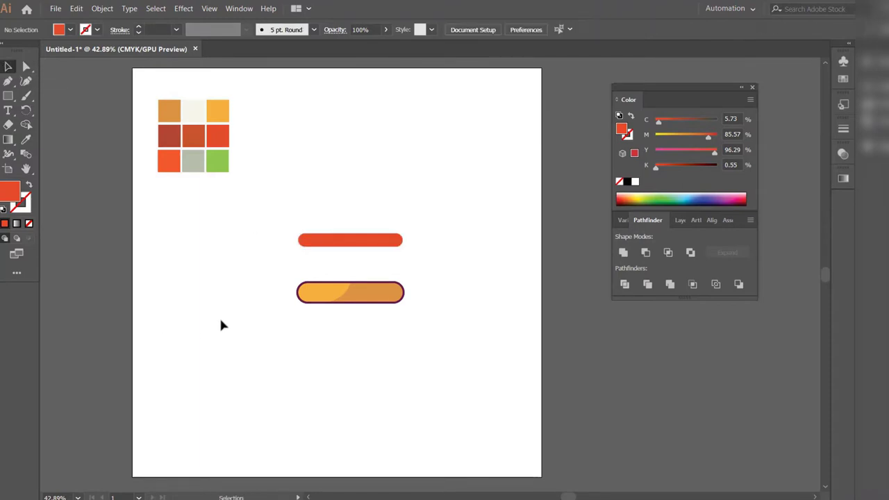
- Give the red bar a 4 pt dark purple outline
{"action": "left_click", "coordinate": [97, 30]}
{"action": "left_click", "coordinate": [55, 78]}
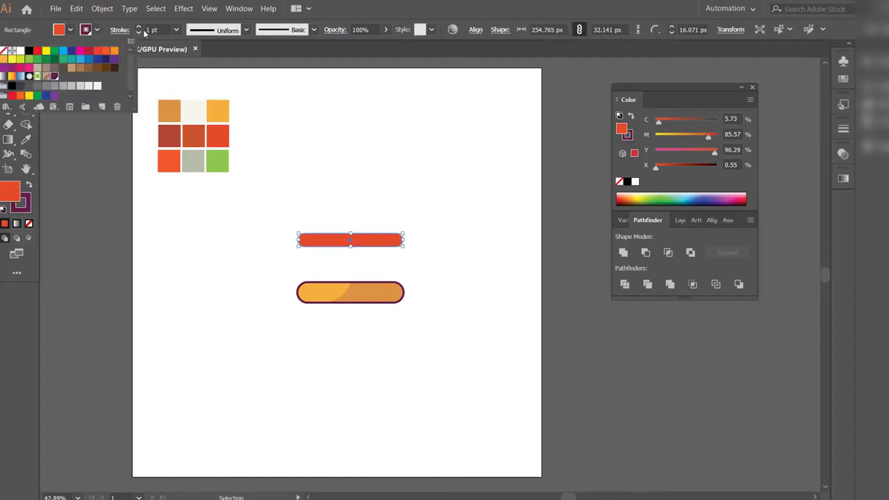
{"action": "left_click", "coordinate": [138, 27]}
{"action": "left_click", "coordinate": [139, 26]}
{"action": "left_click", "coordinate": [263, 331]}
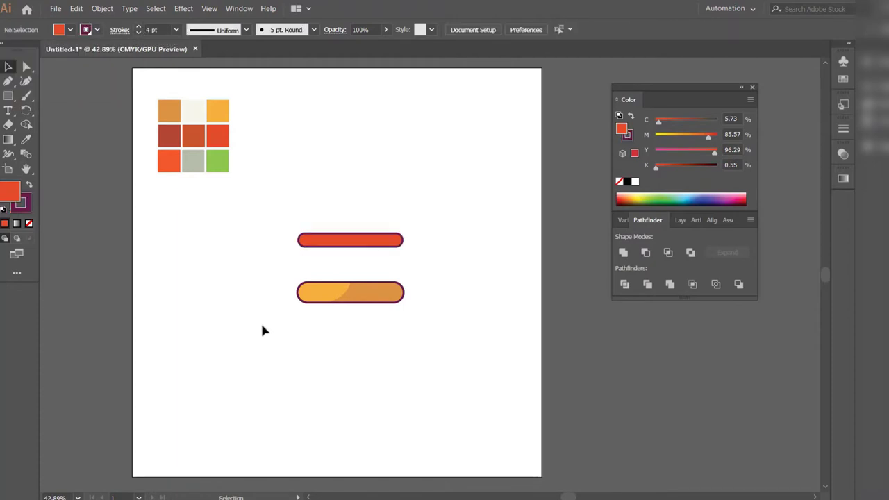
- Draw a narrow drip with rounded bottom corners under the bar and duplicate it to the right
{"action": "left_click", "coordinate": [9, 98]}
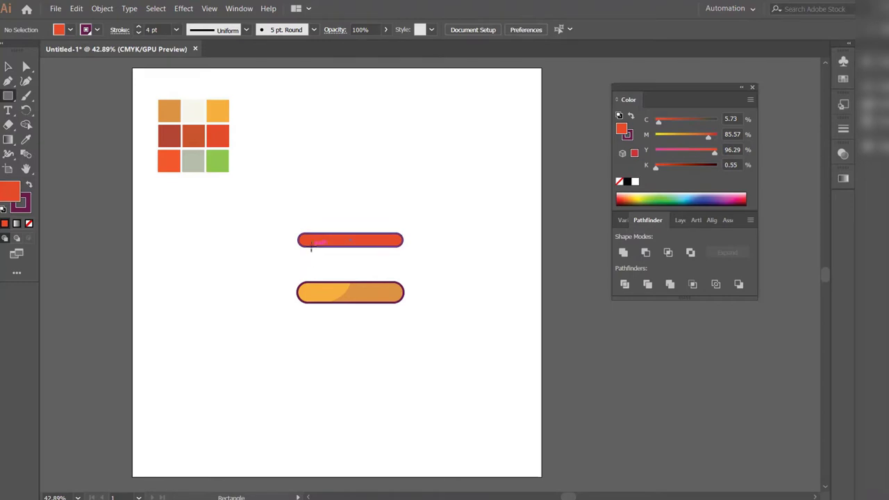
{"action": "left_click_drag", "start_coordinate": [311, 248], "coordinate": [326, 267]}
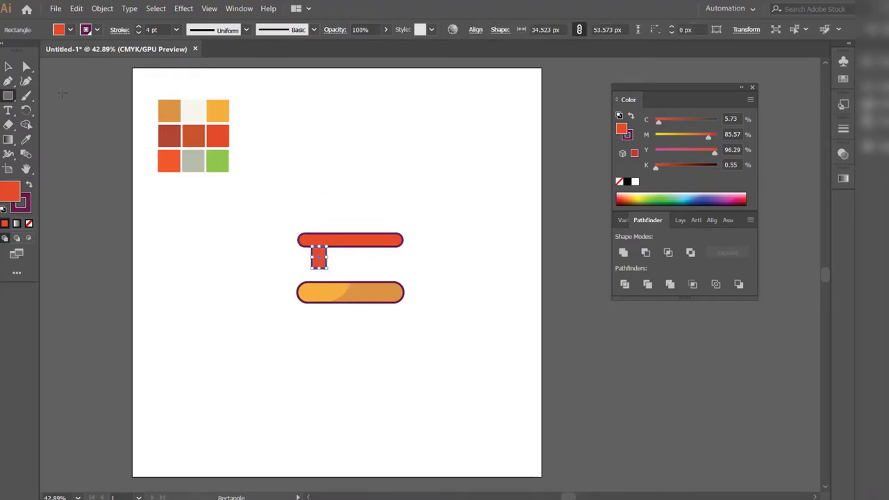
{"action": "left_click", "coordinate": [8, 67]}
{"action": "left_click", "coordinate": [26, 67]}
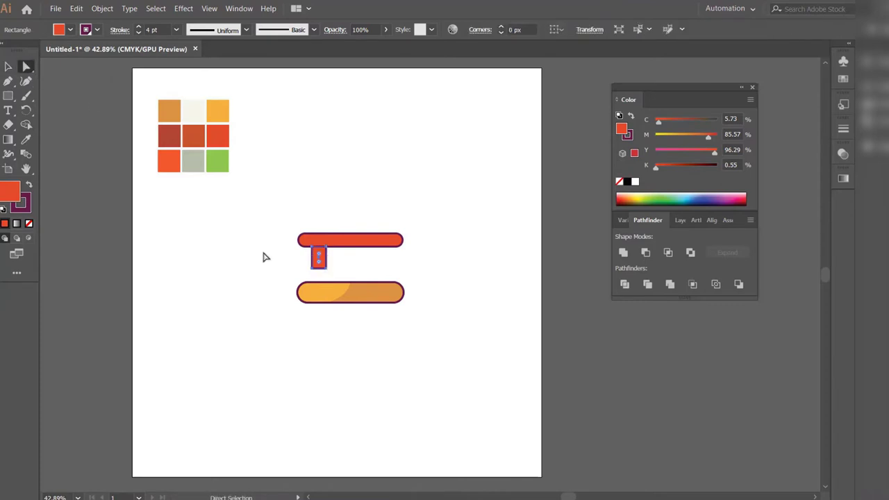
{"action": "left_click_drag", "start_coordinate": [320, 264], "coordinate": [318, 253]}
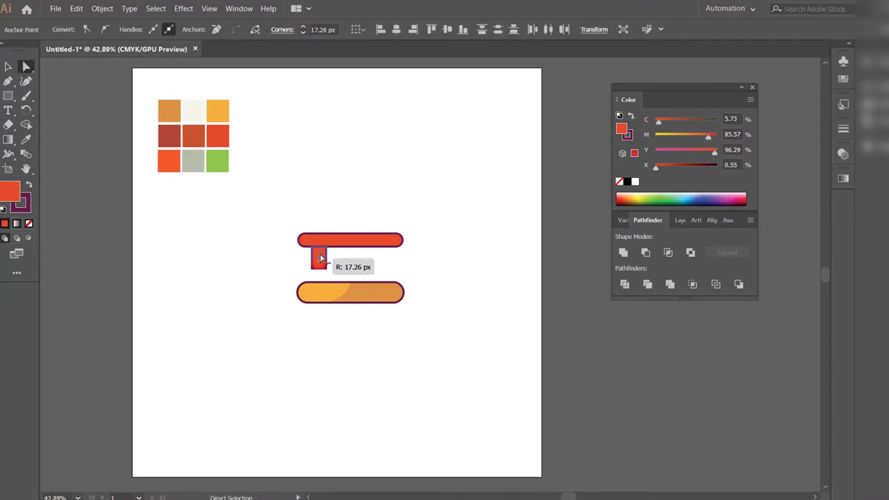
{"action": "left_click", "coordinate": [7, 67]}
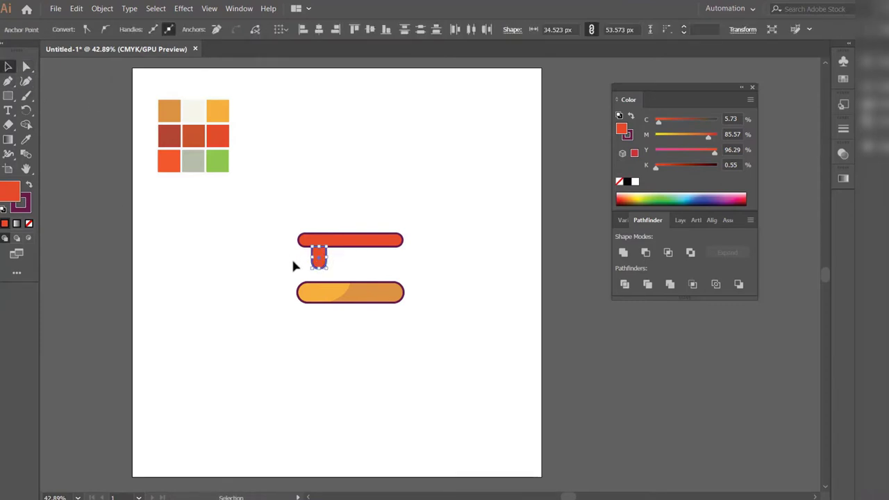
{"action": "mouse_move", "coordinate": [310, 259]}
{"action": "left_mouse_down"}
{"action": "mouse_move", "coordinate": [319, 254]}
{"action": "mouse_move", "coordinate": [327, 271]}
{"action": "left_mouse_up"}
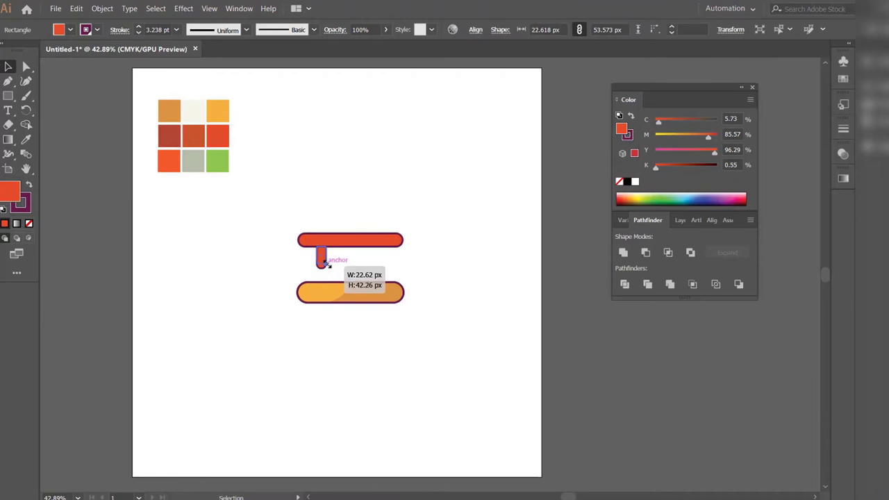
{"action": "left_click", "coordinate": [350, 272]}
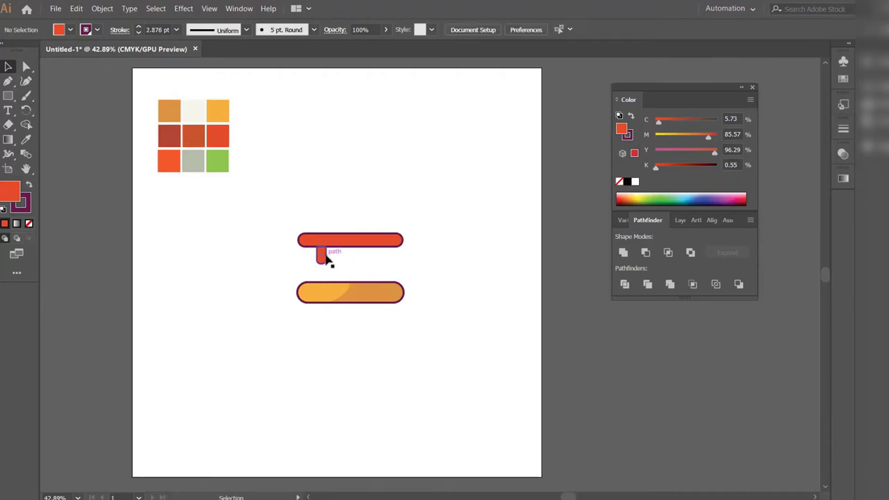
{"action": "left_click_drag", "start_coordinate": [328, 258], "coordinate": [336, 249]}
- Unite the bar and both drips into one shape with Pathfinder
{"action": "left_click_drag", "start_coordinate": [267, 212], "coordinate": [417, 271]}
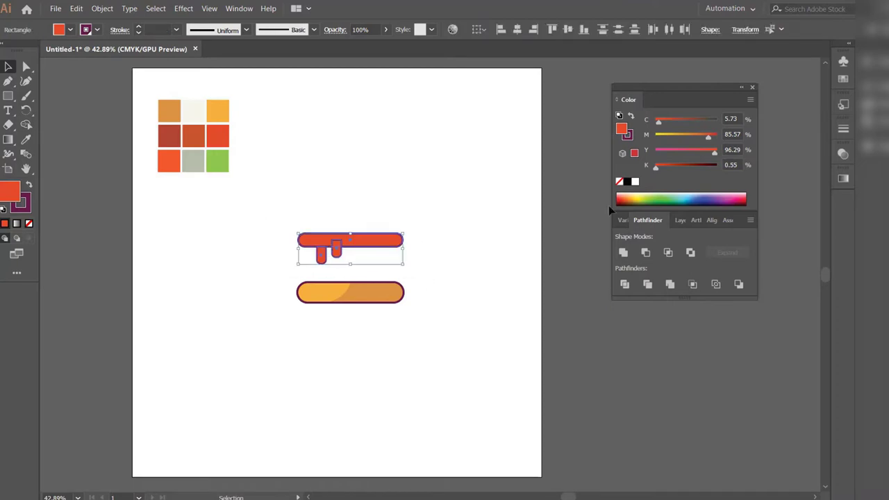
{"action": "left_click", "coordinate": [623, 253]}
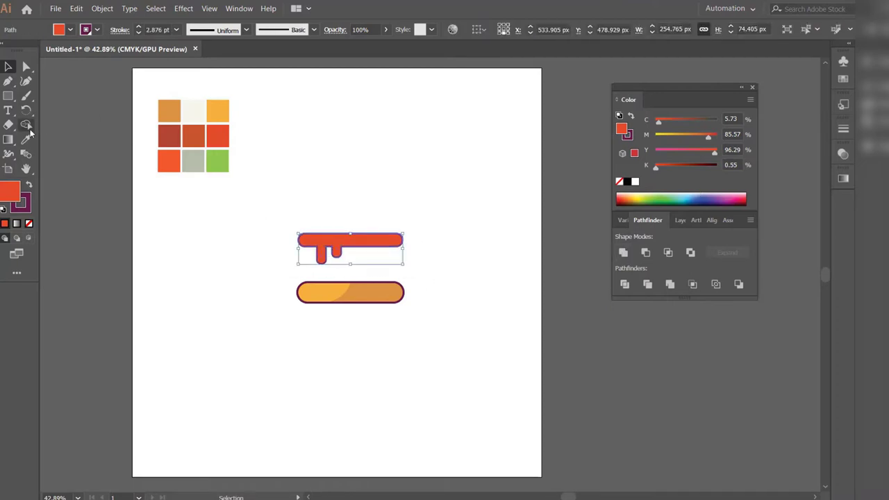
{"action": "left_click_drag", "start_coordinate": [26, 96], "coordinate": [85, 142]}
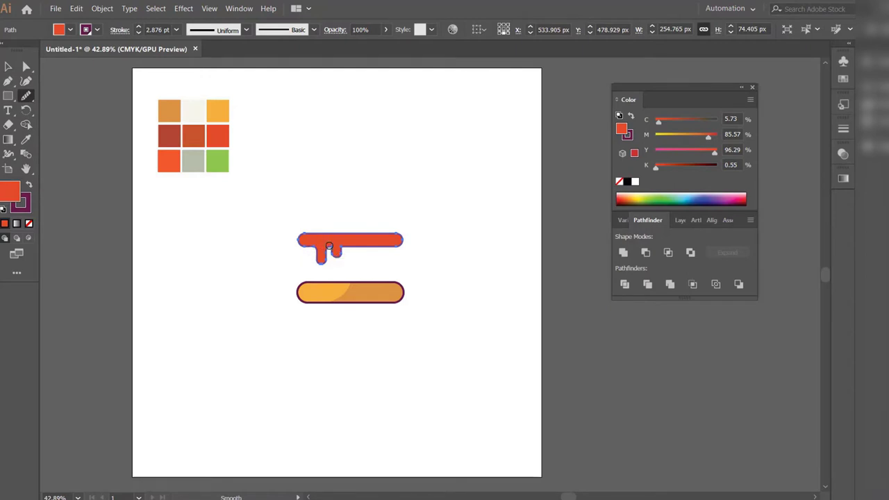
- Smooth the left drip's outline with the Smooth Tool
{"action": "left_click_drag", "start_coordinate": [321, 259], "coordinate": [330, 251]}
{"action": "key", "text": "v"}
{"action": "left_click", "coordinate": [222, 253]}
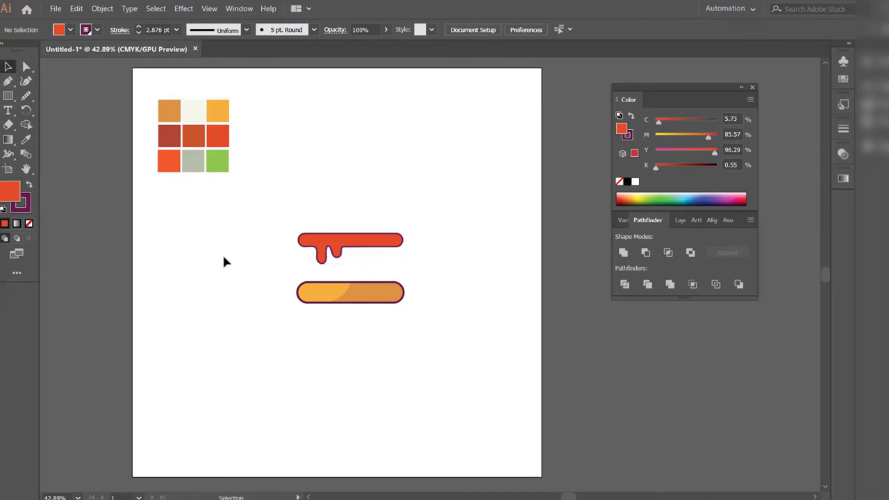
{"action": "left_click", "coordinate": [298, 236]}
- Fill the sauce orange-red and give it a 4 pt dark purple outline
{"action": "key", "text": "i"}
{"action": "left_click", "coordinate": [172, 164]}
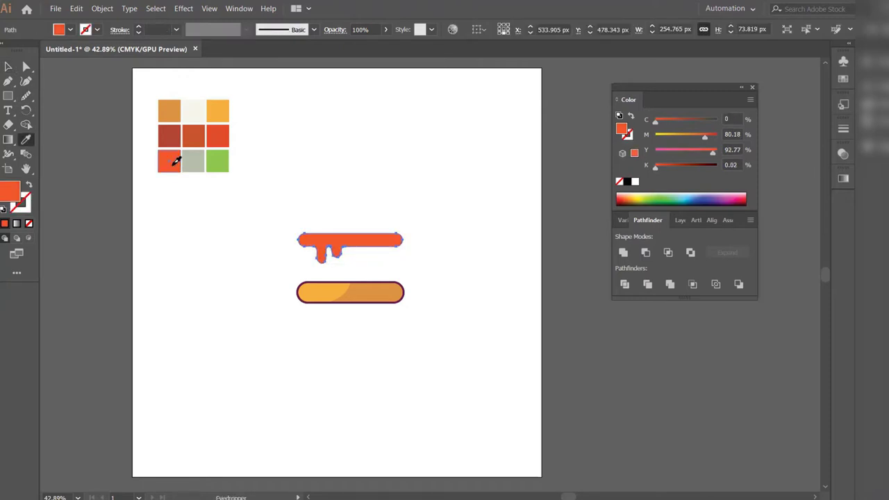
{"action": "left_click", "coordinate": [96, 30]}
{"action": "left_click", "coordinate": [58, 80]}
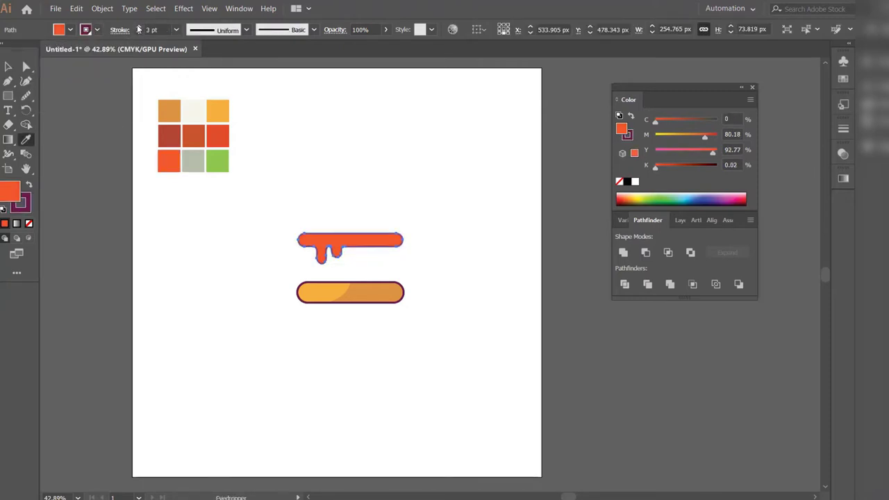
{"action": "left_click", "coordinate": [138, 27]}
{"action": "left_click", "coordinate": [9, 67]}
{"action": "left_click", "coordinate": [203, 284]}
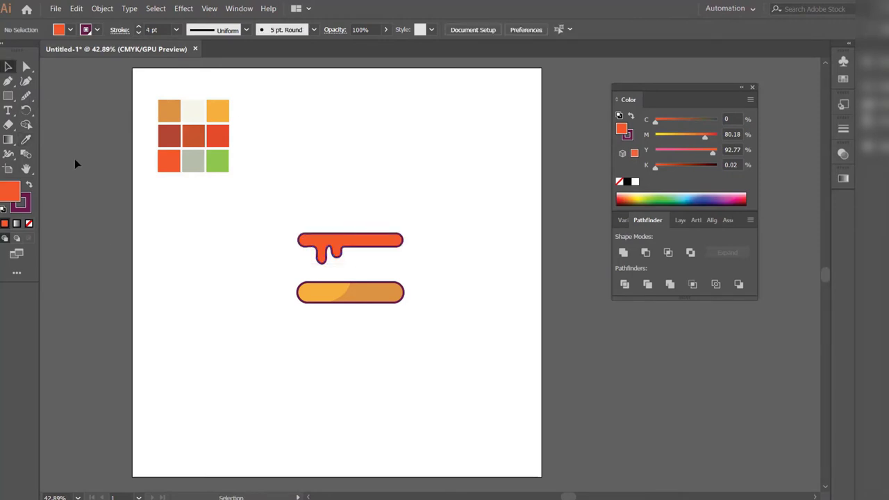
- Pen a closed shading shape over the sauce's right portion
{"action": "left_click", "coordinate": [8, 81]}
{"action": "left_click_drag", "start_coordinate": [339, 243], "coordinate": [312, 270]}
{"action": "left_click", "coordinate": [350, 273]}
{"action": "left_click", "coordinate": [421, 257]}
{"action": "left_click", "coordinate": [409, 224]}
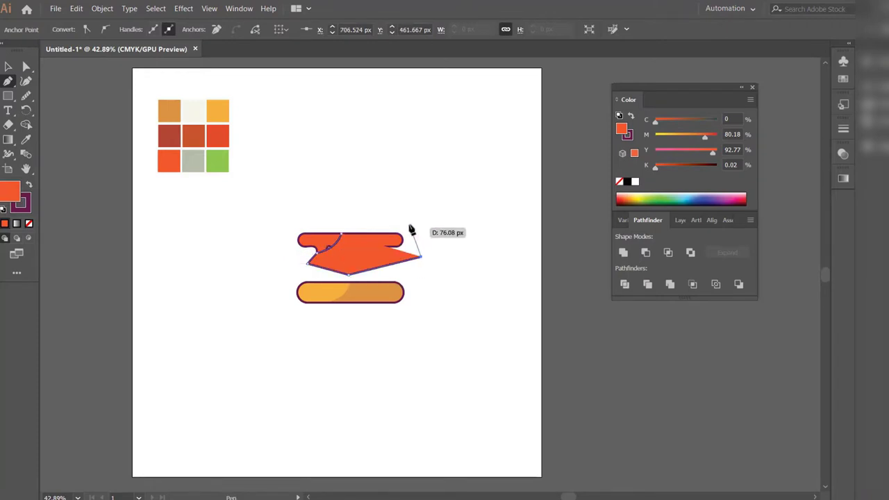
{"action": "left_click_drag", "start_coordinate": [341, 234], "coordinate": [343, 236]}
{"action": "left_click", "coordinate": [8, 66]}
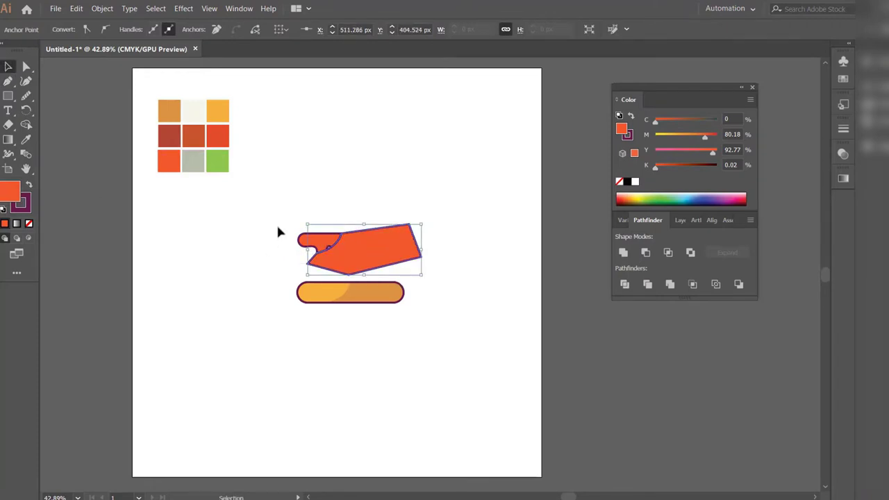
- Trim the shading shape to the sauce with the Shape Builder
{"action": "left_click", "coordinate": [370, 264]}
{"action": "left_click", "coordinate": [25, 124]}
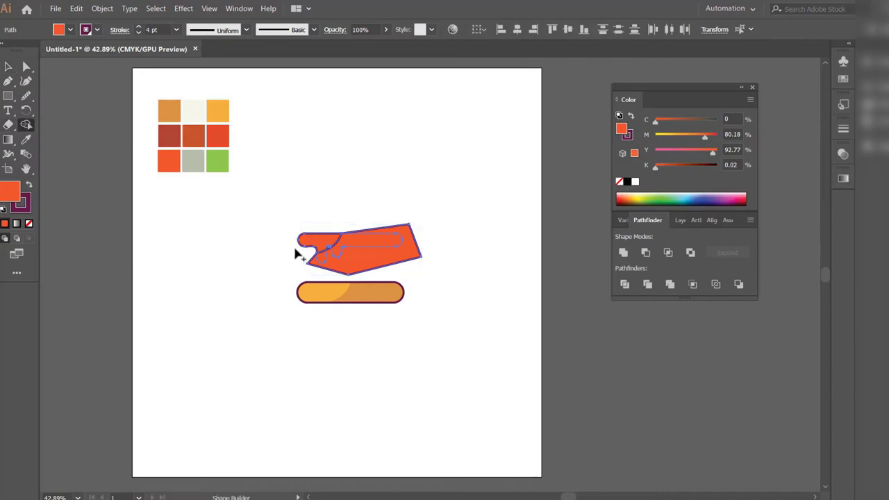
{"action": "left_click", "coordinate": [383, 257], "text": "alt"}
{"action": "left_click", "coordinate": [8, 66]}
{"action": "left_click", "coordinate": [253, 335]}
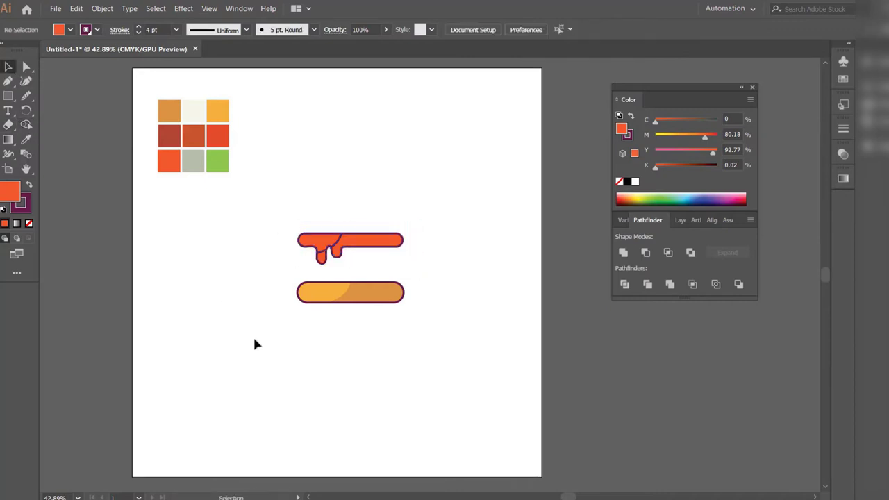
- Fill the inner shading piece and left drip with the red swatch
{"action": "left_click", "coordinate": [329, 257]}
{"action": "left_click", "coordinate": [322, 258], "text": "shift"}
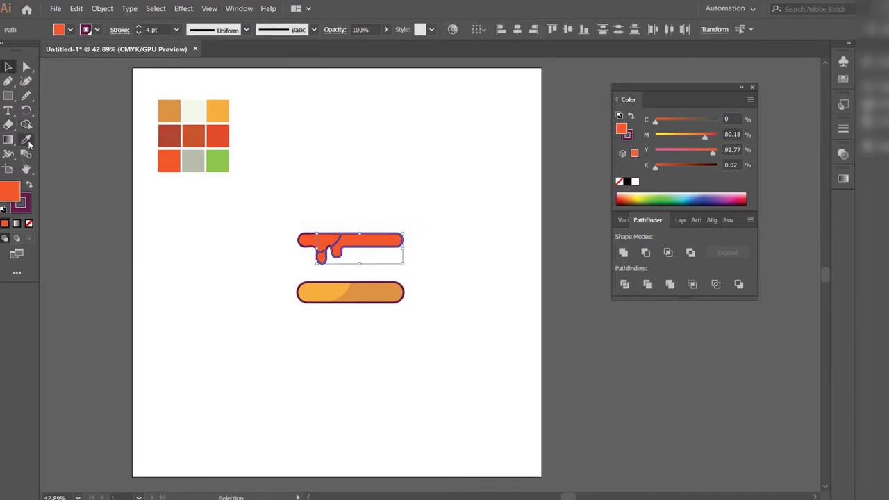
{"action": "left_click", "coordinate": [27, 140]}
{"action": "left_click", "coordinate": [223, 129]}
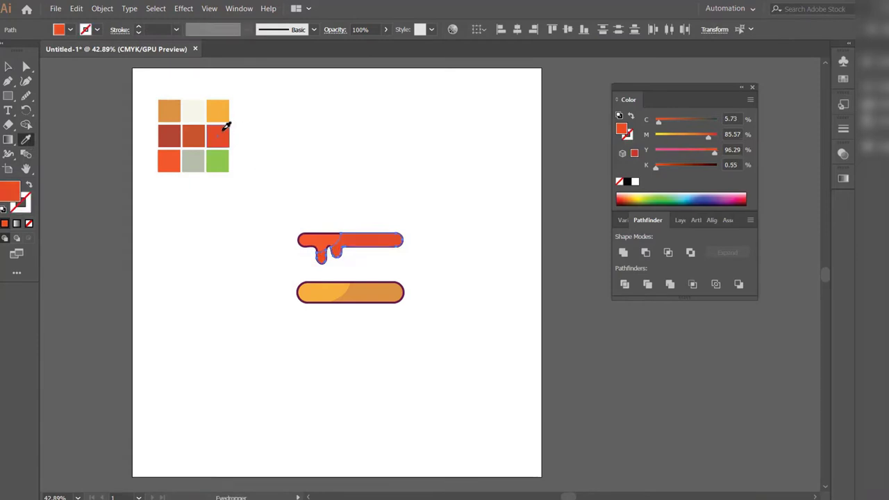
{"action": "left_click", "coordinate": [8, 66]}
- Group the sauce and move it down onto the orange bottom bun
{"action": "left_click", "coordinate": [306, 249]}
{"action": "key", "text": "a"}
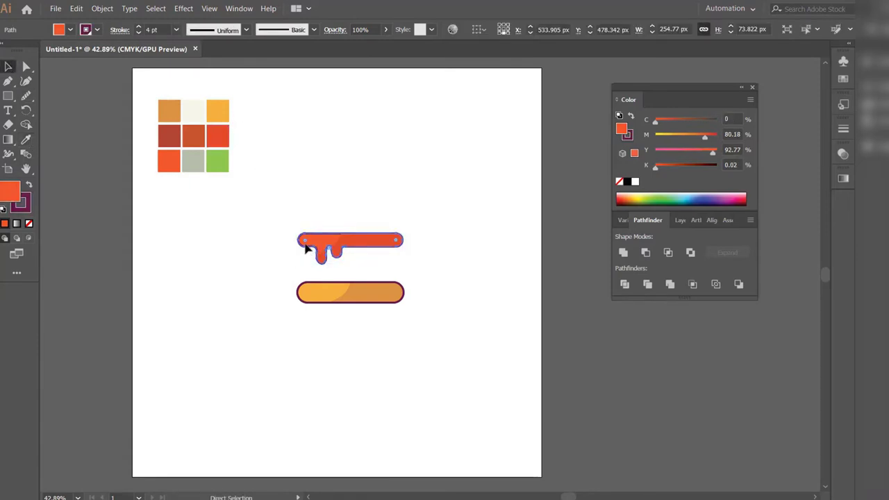
{"action": "key", "text": "v"}
{"action": "right_click", "coordinate": [306, 249]}
{"action": "mouse_move", "coordinate": [336, 409]}
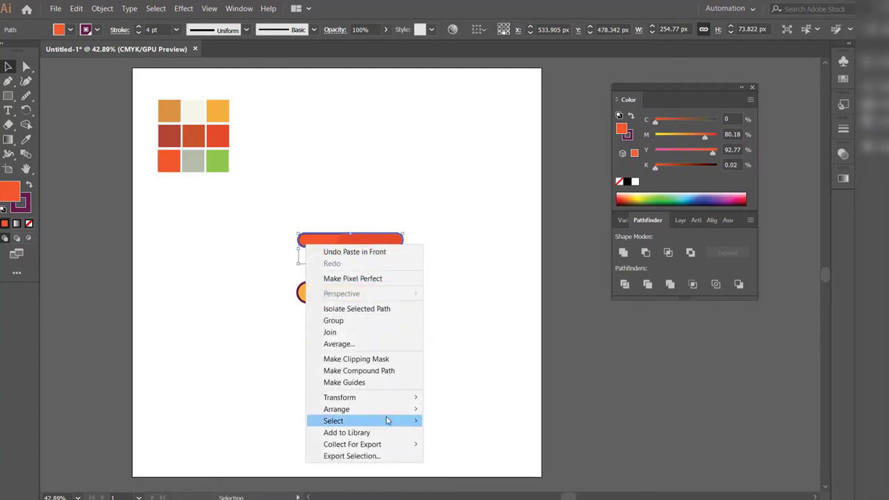
{"action": "left_click", "coordinate": [439, 410]}
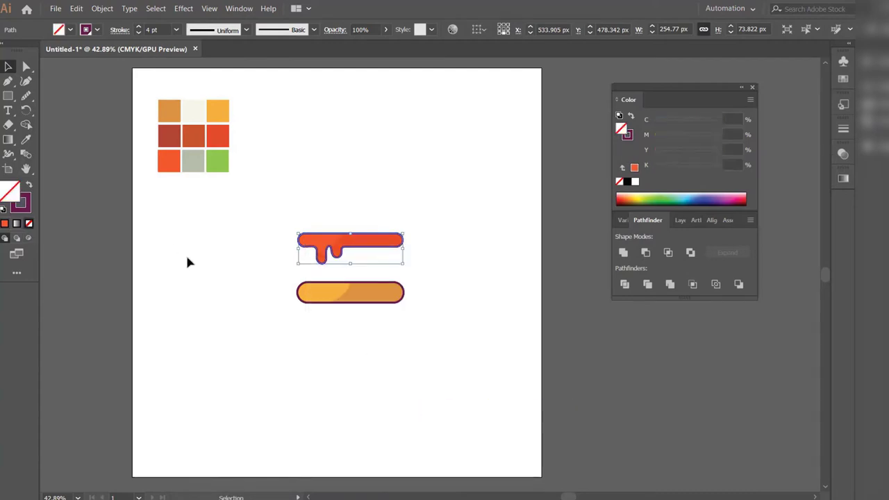
{"action": "left_click_drag", "start_coordinate": [368, 245], "coordinate": [368, 287]}
- Make the bottom bun slightly taller and center it horizontally with the sauce
{"action": "left_click", "coordinate": [352, 337]}
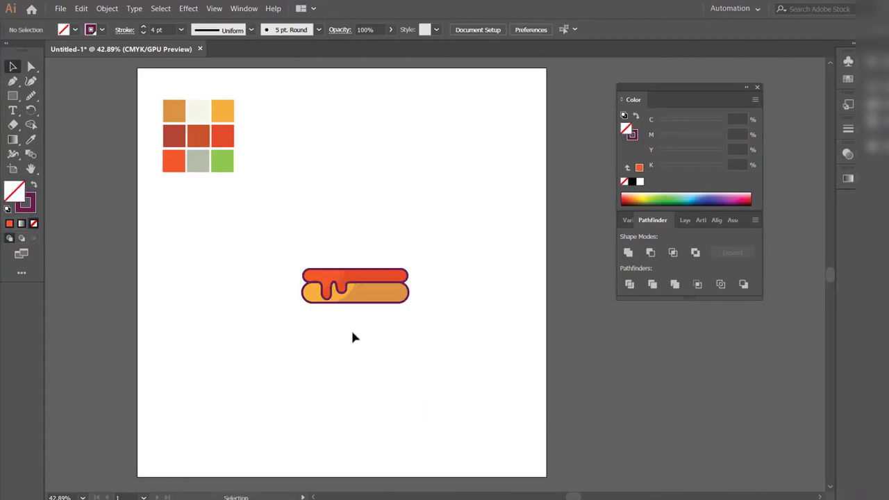
{"action": "left_click", "coordinate": [348, 300]}
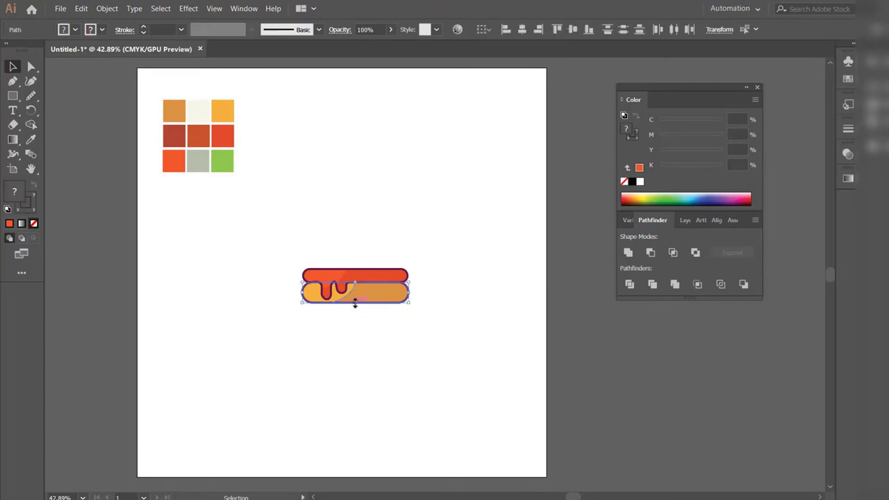
{"action": "left_click_drag", "start_coordinate": [355, 304], "coordinate": [355, 307]}
{"action": "left_click_drag", "start_coordinate": [326, 244], "coordinate": [413, 331]}
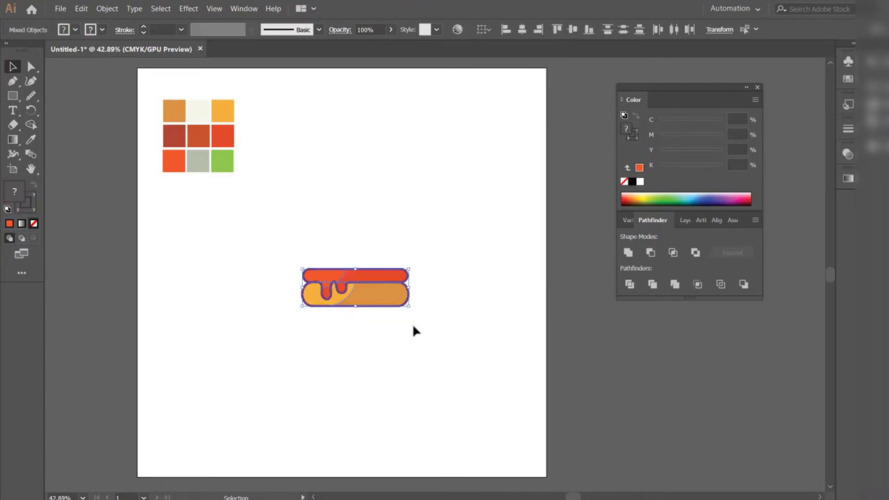
{"action": "left_click", "coordinate": [523, 30]}
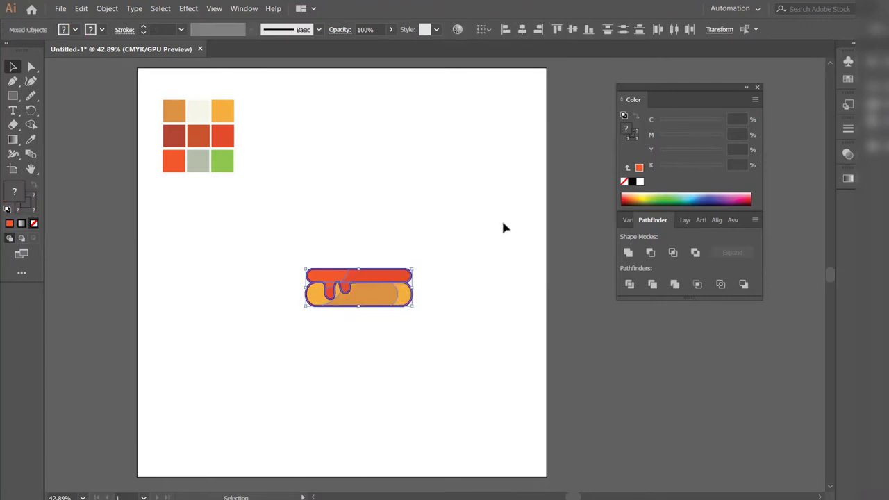
{"action": "left_click", "coordinate": [503, 228]}
- Draw a wide rectangle above the sauce and round it into a pill
{"action": "left_click", "coordinate": [17, 99]}
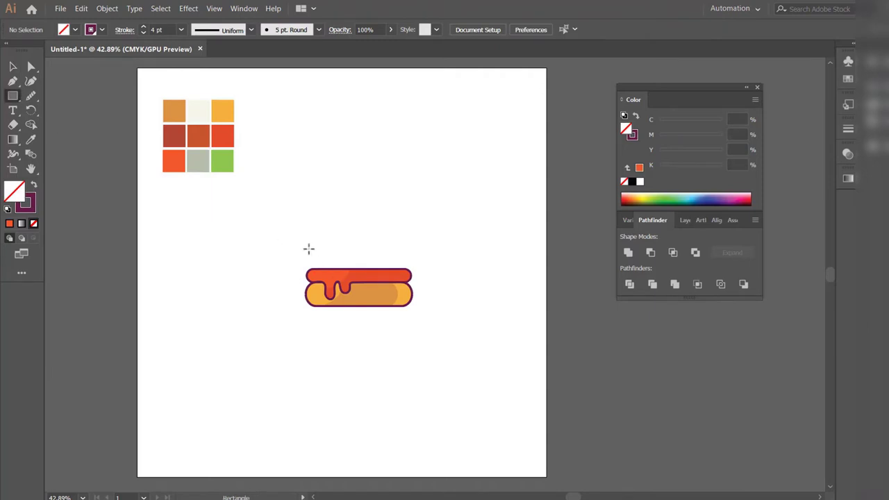
{"action": "left_click_drag", "start_coordinate": [316, 255], "coordinate": [411, 267]}
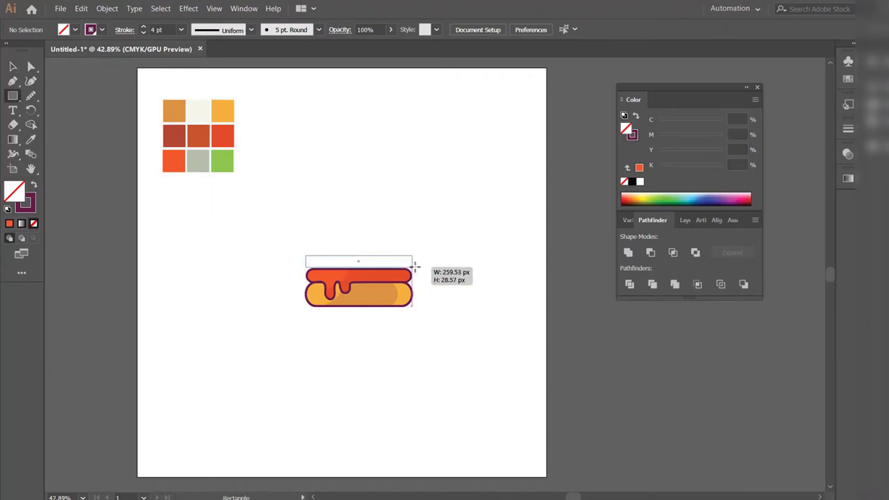
{"action": "key", "text": "v"}
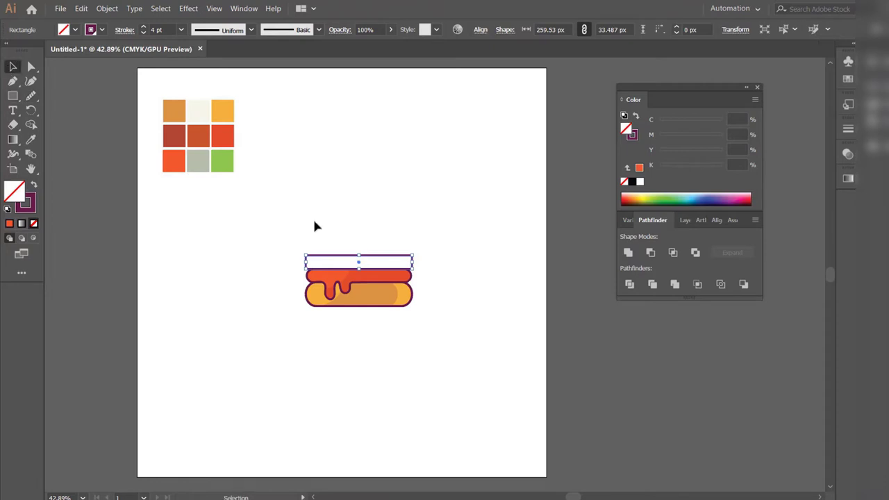
{"action": "mouse_move", "coordinate": [360, 254]}
{"action": "left_mouse_down"}
{"action": "mouse_move", "coordinate": [359, 237]}
{"action": "mouse_move", "coordinate": [338, 254]}
{"action": "mouse_move", "coordinate": [357, 247]}
{"action": "left_mouse_up"}
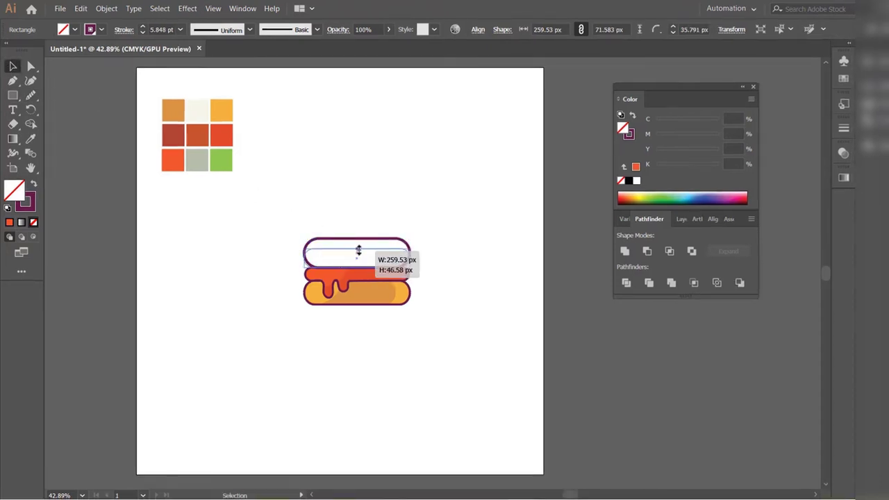
- Fill the top bun orange-red with a 2 pt dark purple outline and move it up
{"action": "left_click", "coordinate": [30, 140]}
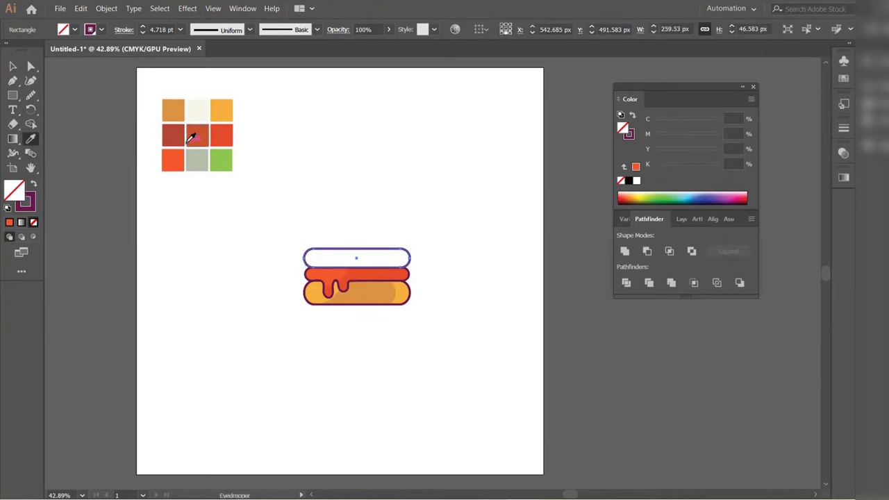
{"action": "left_click", "coordinate": [189, 139]}
{"action": "left_click", "coordinate": [21, 65]}
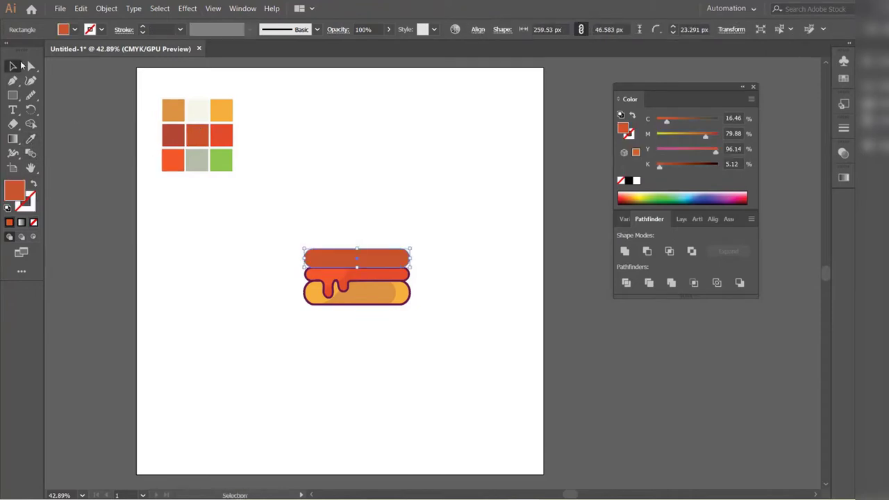
{"action": "left_click", "coordinate": [101, 30]}
{"action": "left_click", "coordinate": [59, 75]}
{"action": "left_click", "coordinate": [143, 28]}
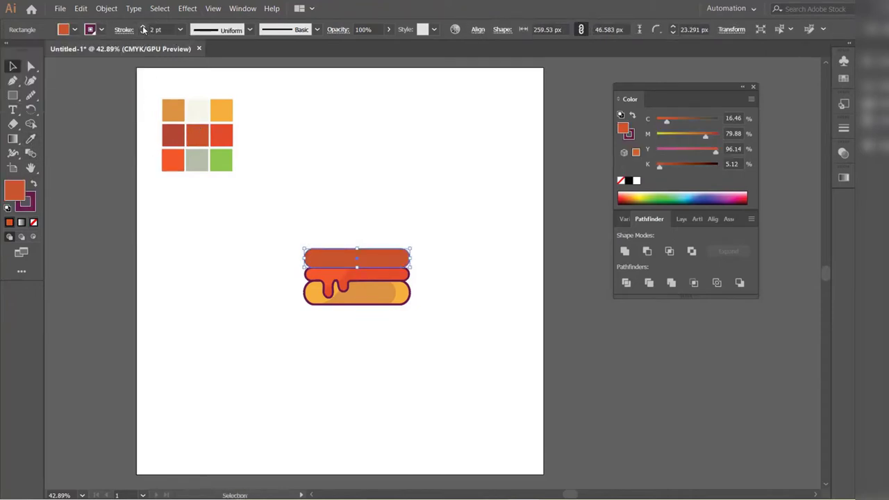
{"action": "left_click", "coordinate": [248, 283]}
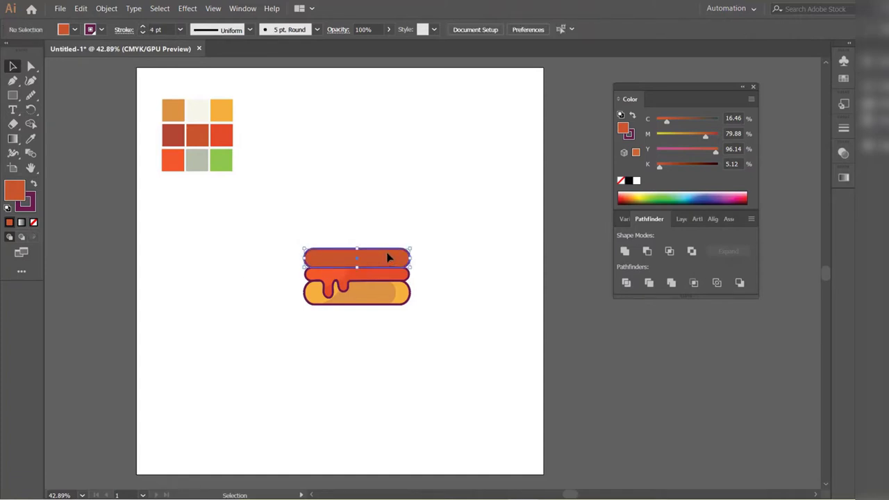
{"action": "left_click_drag", "start_coordinate": [353, 259], "coordinate": [353, 235]}
- Pen-draw a closed shading shape with a curved edge across the top bun's right part
{"action": "left_click", "coordinate": [167, 203]}
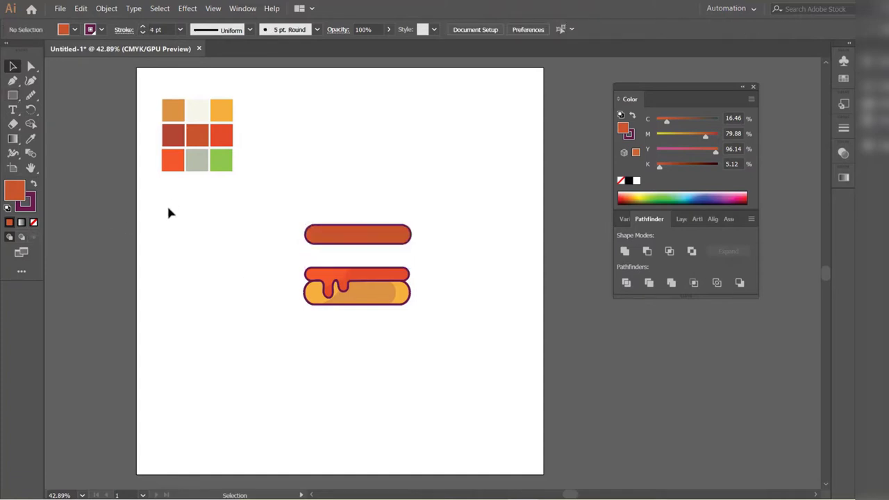
{"action": "left_click", "coordinate": [13, 81]}
{"action": "left_click", "coordinate": [358, 227]}
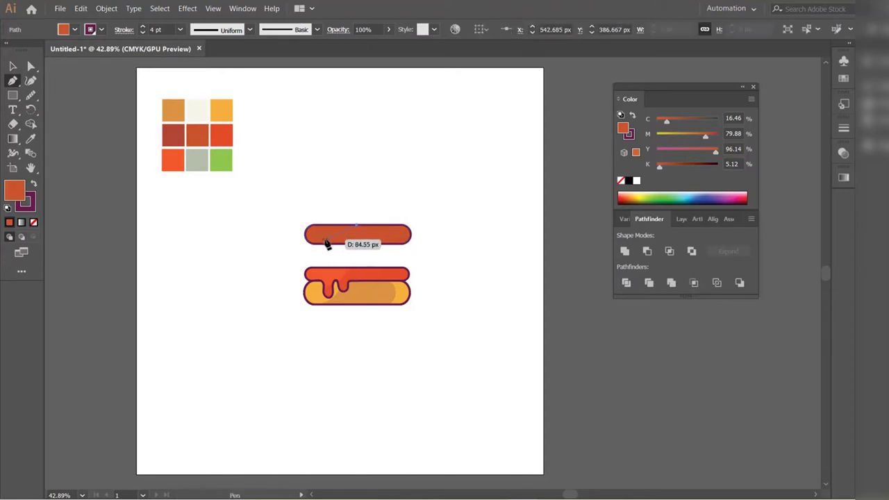
{"action": "left_click_drag", "start_coordinate": [334, 245], "coordinate": [311, 248]}
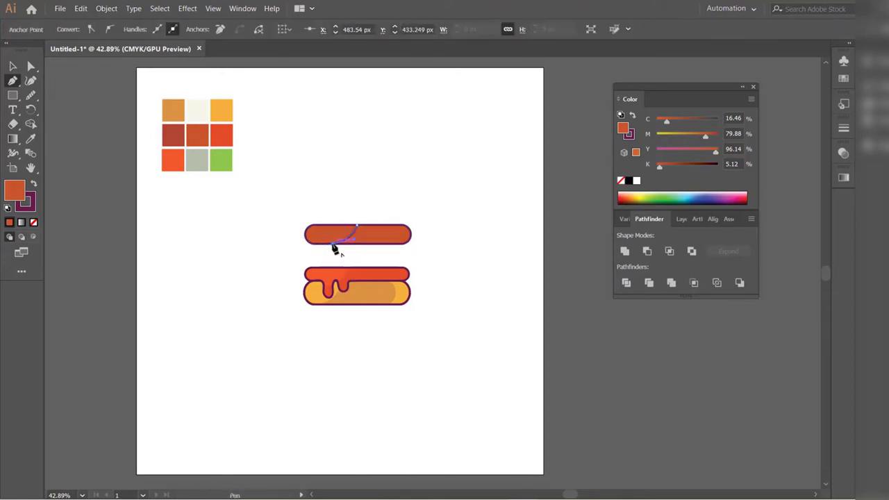
{"action": "left_click", "coordinate": [374, 252]}
{"action": "left_click", "coordinate": [442, 257]}
{"action": "left_click", "coordinate": [414, 215]}
{"action": "left_click", "coordinate": [358, 224]}
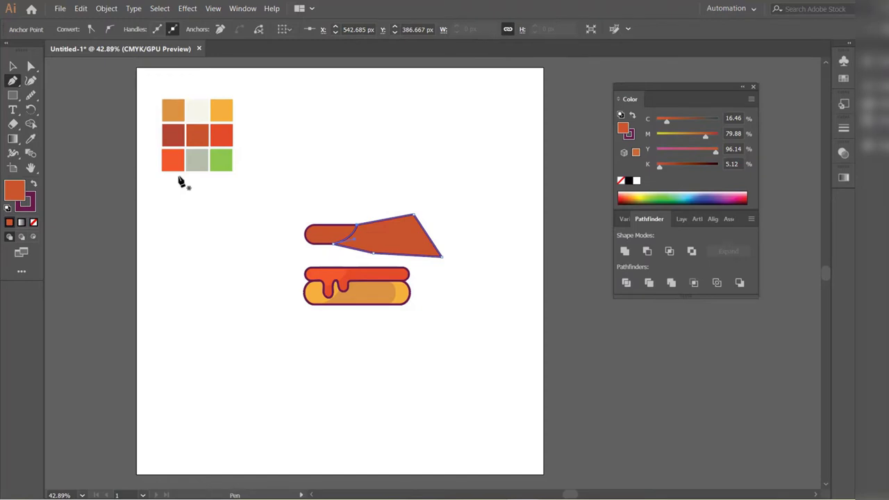
- Use Shape Builder on the top bun and shading shape to delete the excess outside the bun
{"action": "left_click", "coordinate": [13, 66]}
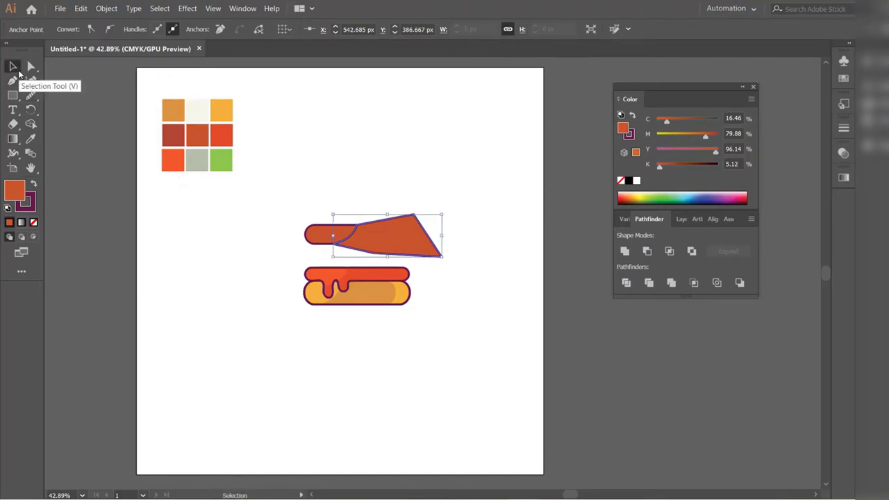
{"action": "left_click", "coordinate": [316, 235], "text": "shift"}
{"action": "left_click", "coordinate": [30, 125]}
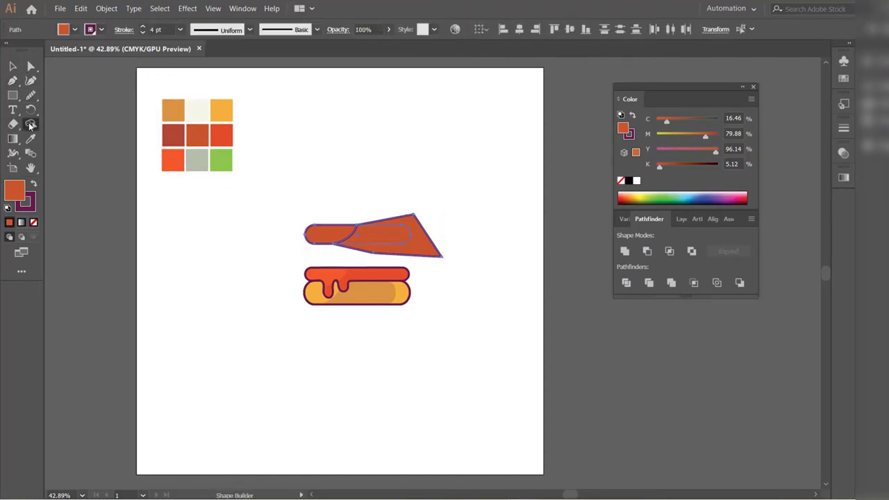
{"action": "left_click", "coordinate": [411, 254], "text": "alt"}
{"action": "left_click", "coordinate": [12, 66]}
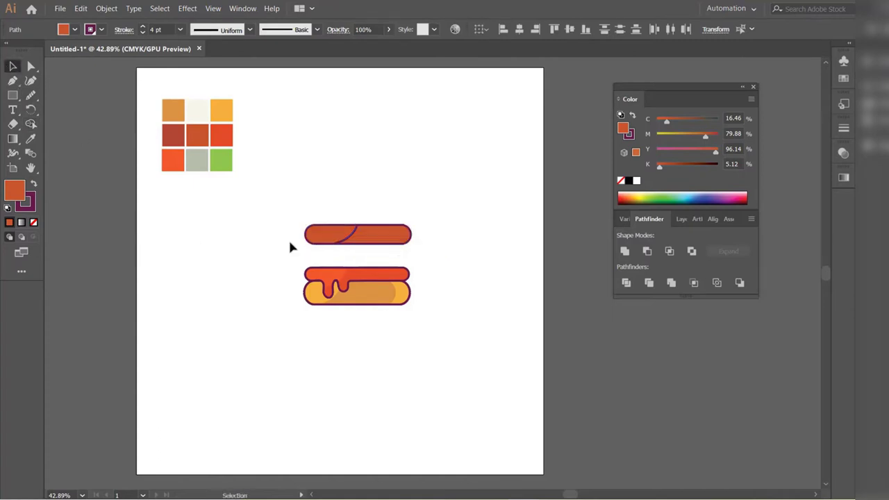
{"action": "left_click", "coordinate": [288, 238]}
- Fill the bun's right piece with the dark red swatch
{"action": "left_click", "coordinate": [373, 244]}
{"action": "left_click", "coordinate": [30, 139]}
{"action": "left_click", "coordinate": [173, 132]}
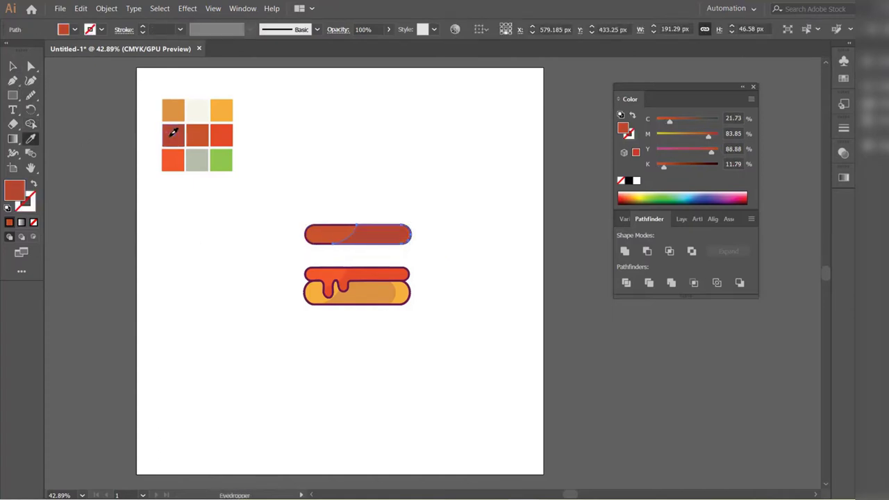
{"action": "left_click", "coordinate": [14, 67]}
{"action": "left_click", "coordinate": [281, 251]}
- Bring the top bun copy to the front with fill None so its outline overlays the shading
{"action": "left_click", "coordinate": [314, 243]}
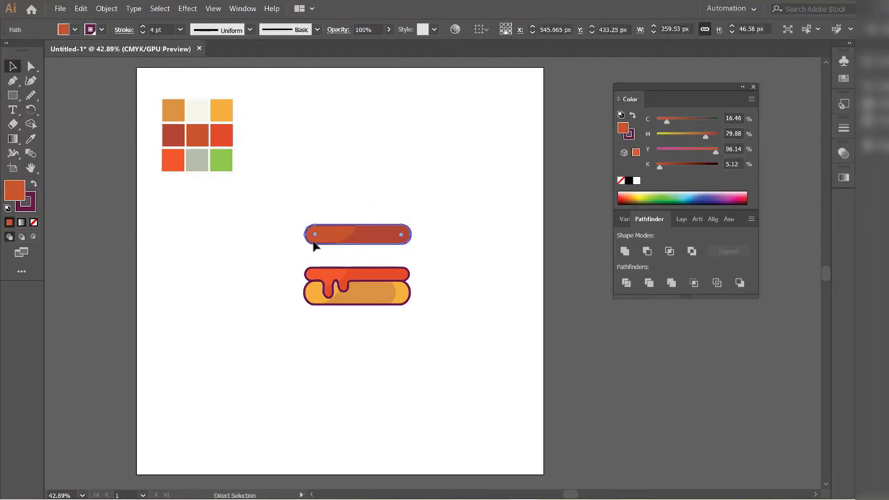
{"action": "right_click", "coordinate": [314, 244]}
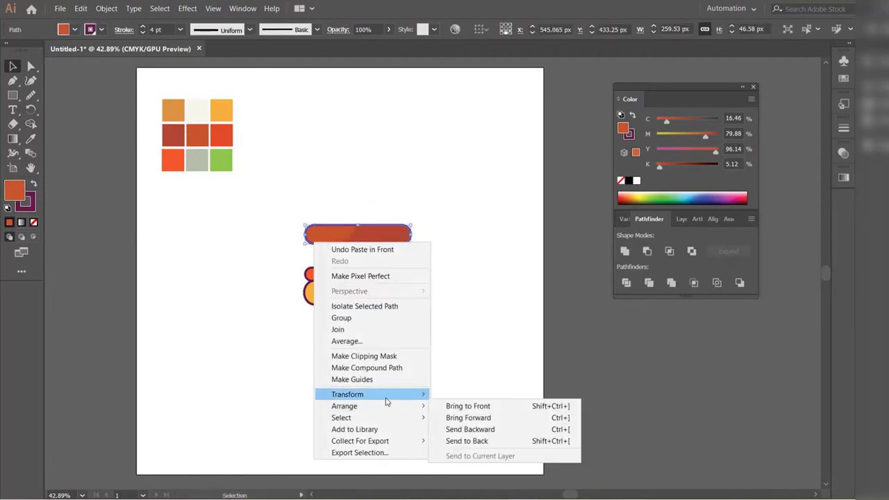
{"action": "left_click", "coordinate": [480, 405]}
{"action": "left_click", "coordinate": [33, 222]}
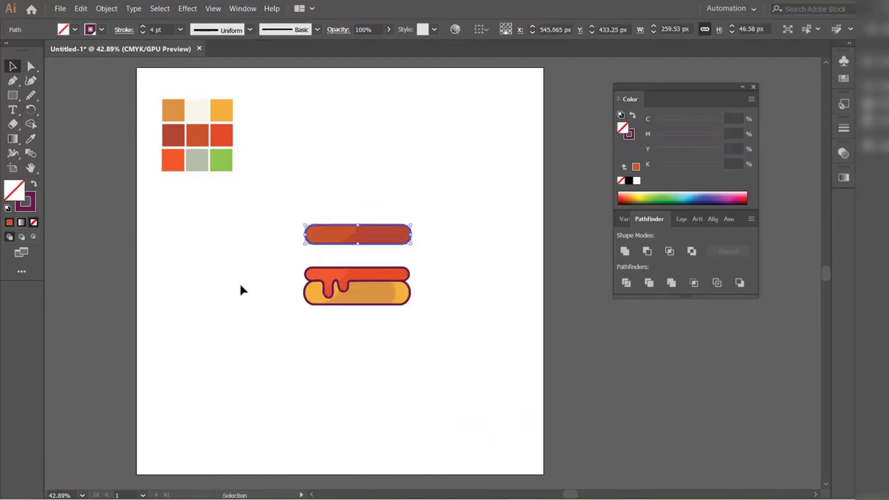
{"action": "left_click", "coordinate": [239, 280]}
- Scale the sauce and bottom bun group shorter
{"action": "left_click", "coordinate": [316, 275]}
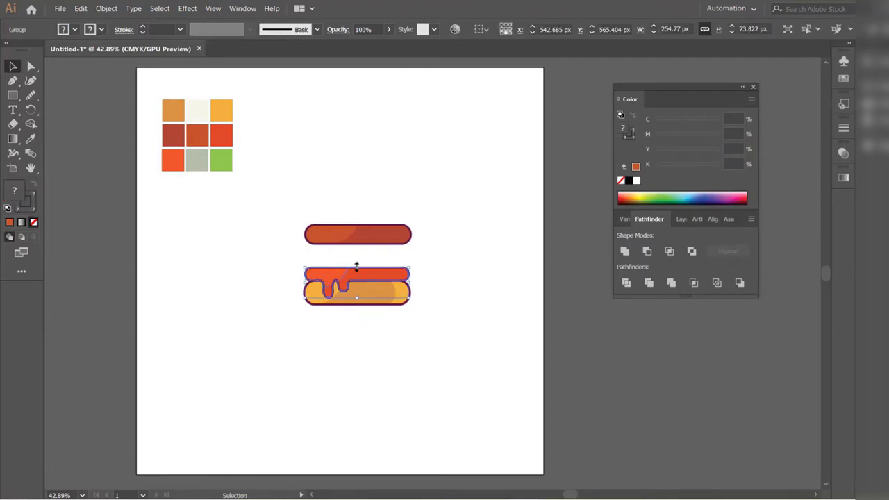
{"action": "left_click_drag", "start_coordinate": [356, 268], "coordinate": [356, 274]}
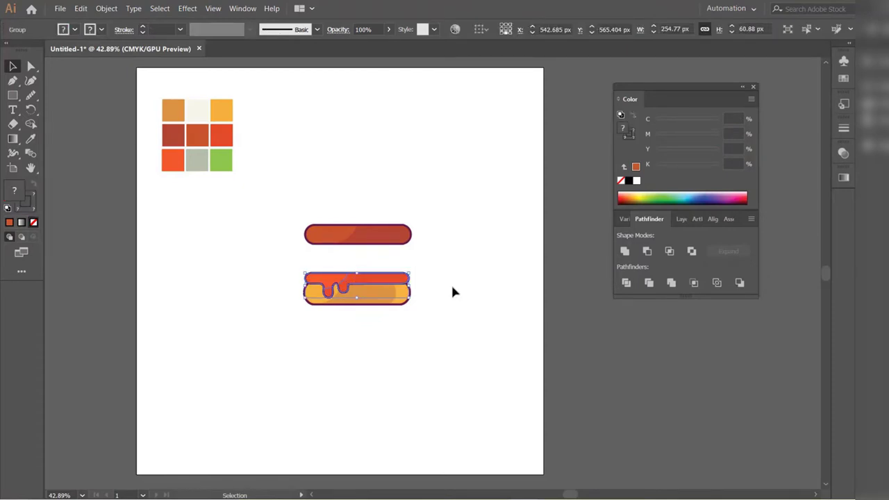
{"action": "left_click", "coordinate": [382, 351]}
{"action": "mouse_move", "coordinate": [288, 284]}
{"action": "left_mouse_down"}
{"action": "mouse_move", "coordinate": [381, 290]}
{"action": "mouse_move", "coordinate": [358, 275]}
{"action": "left_mouse_up"}
- Group the top bun's pieces, scale them to 37 px tall, and lower them onto the sauce
{"action": "left_click", "coordinate": [381, 237]}
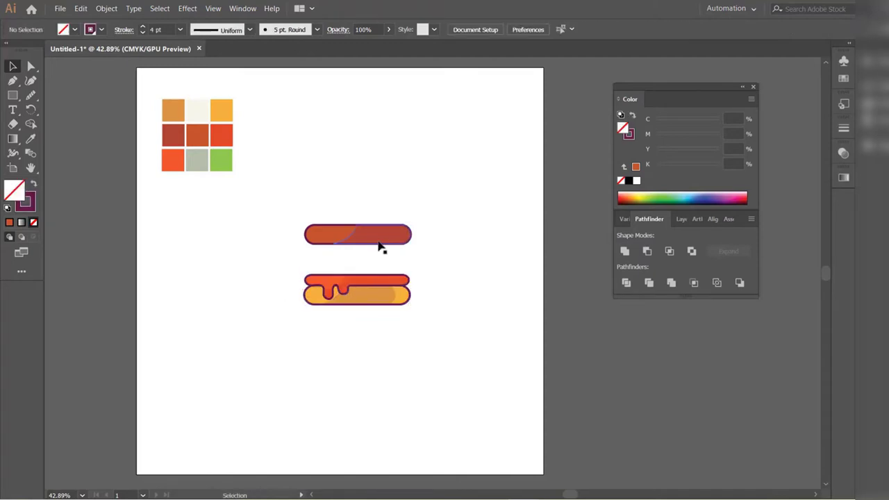
{"action": "right_click", "coordinate": [359, 237]}
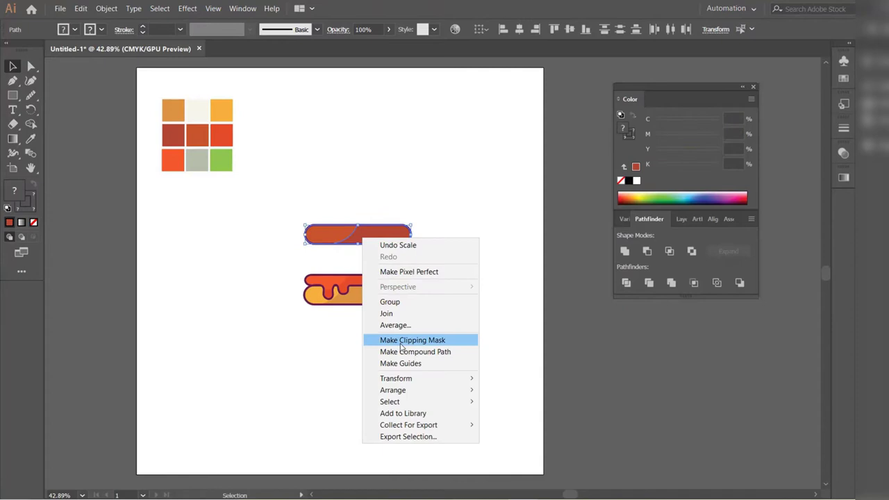
{"action": "left_click", "coordinate": [392, 302]}
{"action": "mouse_move", "coordinate": [361, 224]}
{"action": "left_mouse_down"}
{"action": "mouse_move", "coordinate": [360, 270]}
{"action": "mouse_move", "coordinate": [416, 313]}
{"action": "left_mouse_up"}
{"action": "left_click", "coordinate": [372, 315]}
{"action": "left_click", "coordinate": [213, 313]}
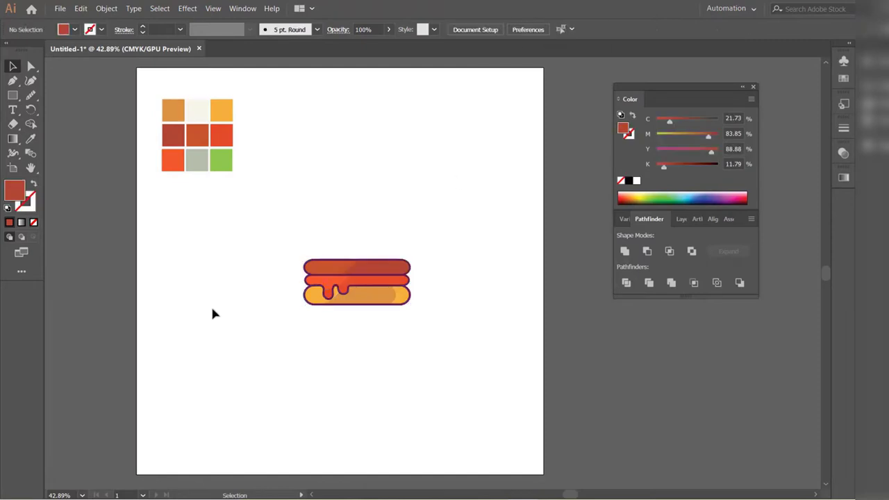
{"action": "left_click", "coordinate": [13, 97]}
{"action": "left_click", "coordinate": [13, 81]}
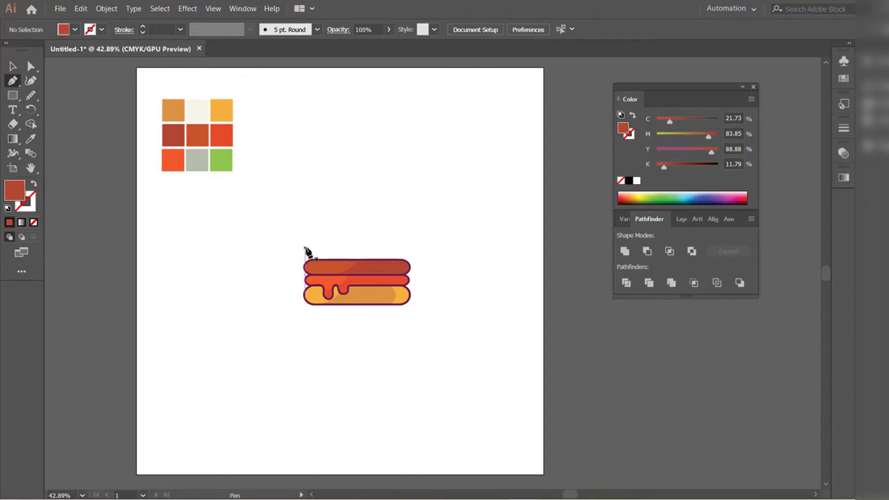
- Pen-draw a closed shape with a wavy, dripping lower edge across the top bun
{"action": "left_click_drag", "start_coordinate": [306, 250], "coordinate": [320, 263]}
{"action": "mouse_move", "coordinate": [372, 256]}
{"action": "left_mouse_down"}
{"action": "mouse_move", "coordinate": [382, 272]}
{"action": "mouse_move", "coordinate": [396, 266]}
{"action": "left_mouse_up"}
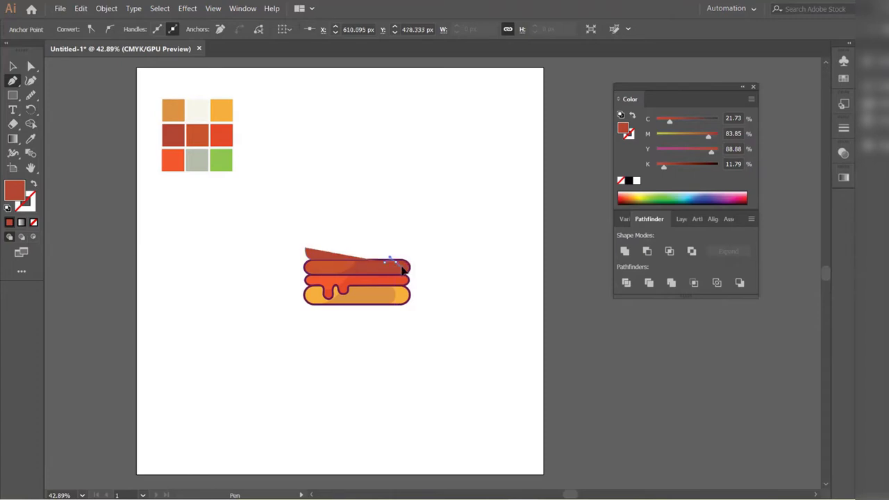
{"action": "left_click", "coordinate": [398, 264]}
{"action": "left_click_drag", "start_coordinate": [394, 264], "coordinate": [404, 242]}
{"action": "left_click_drag", "start_coordinate": [397, 253], "coordinate": [403, 252]}
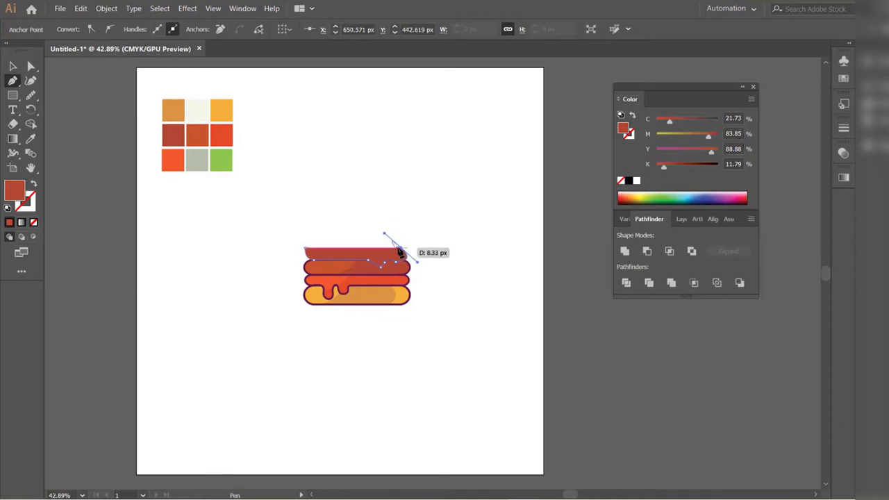
{"action": "left_click", "coordinate": [304, 249]}
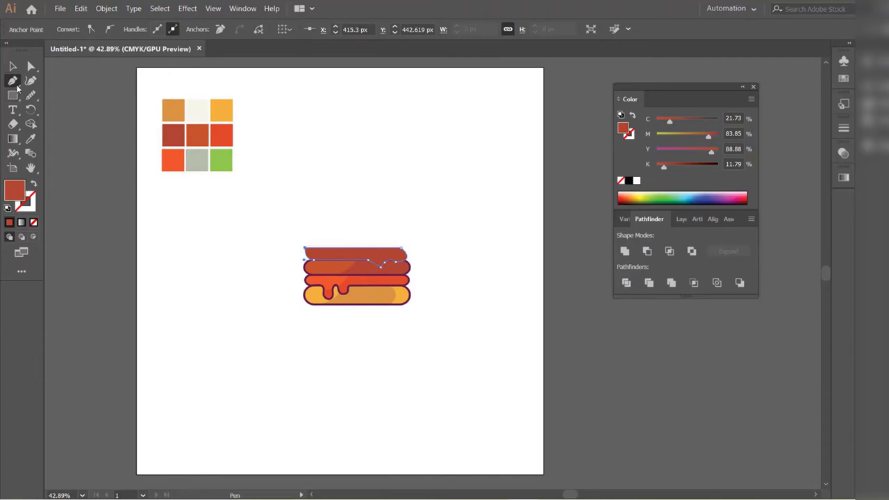
- Fill the drip shape with the palette yellow
{"action": "left_click", "coordinate": [30, 140]}
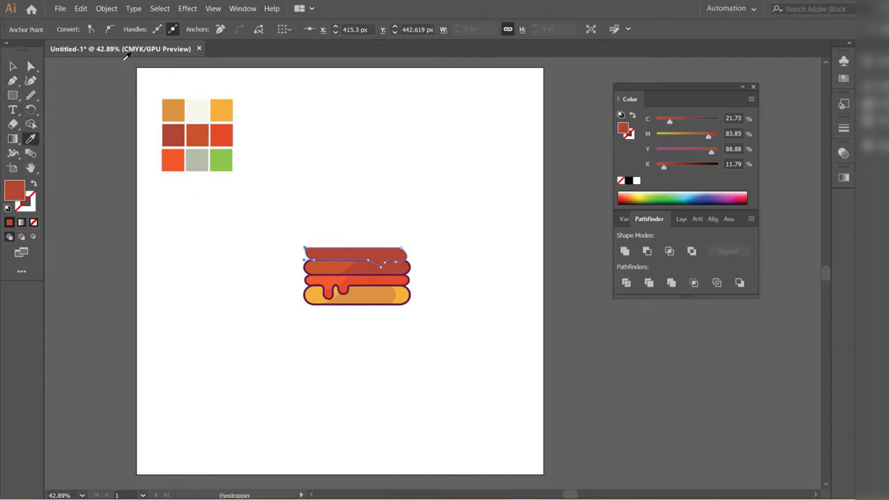
{"action": "left_click", "coordinate": [223, 109]}
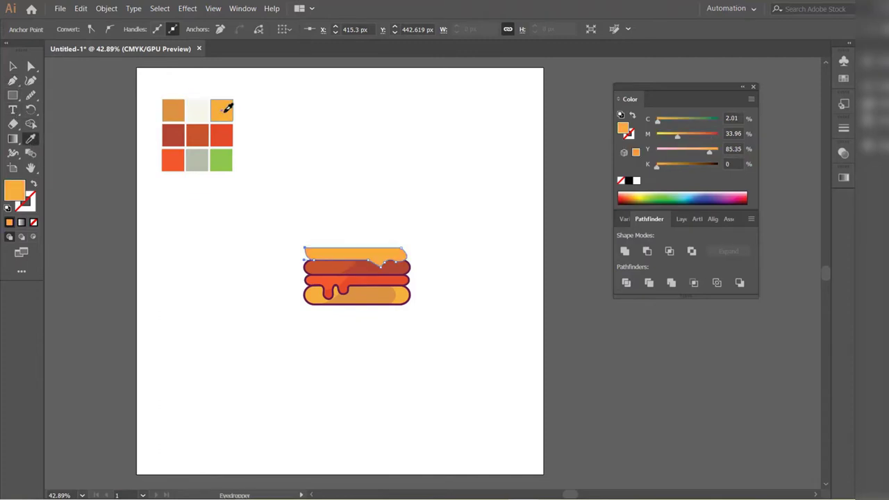
{"action": "left_click", "coordinate": [11, 66]}
{"action": "left_click", "coordinate": [337, 254]}
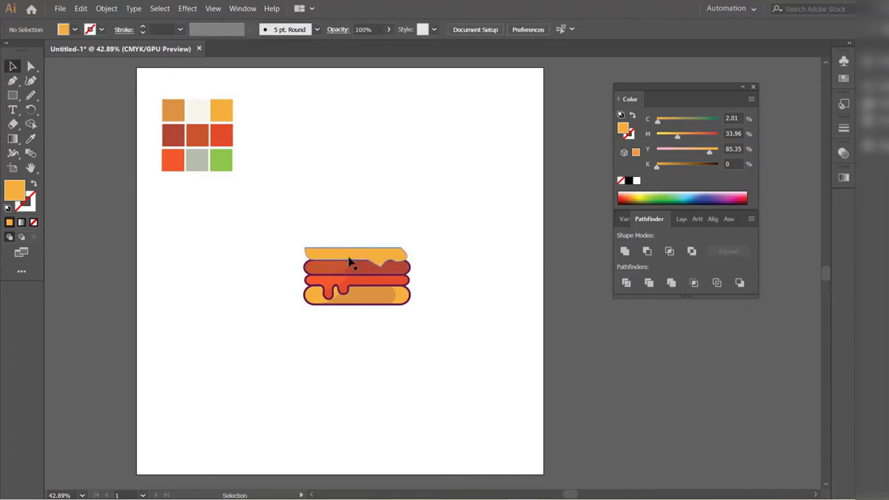
- Smooth the drip shape's right drip and give it a maroon 4 pt outline
{"action": "key", "text": "n"}
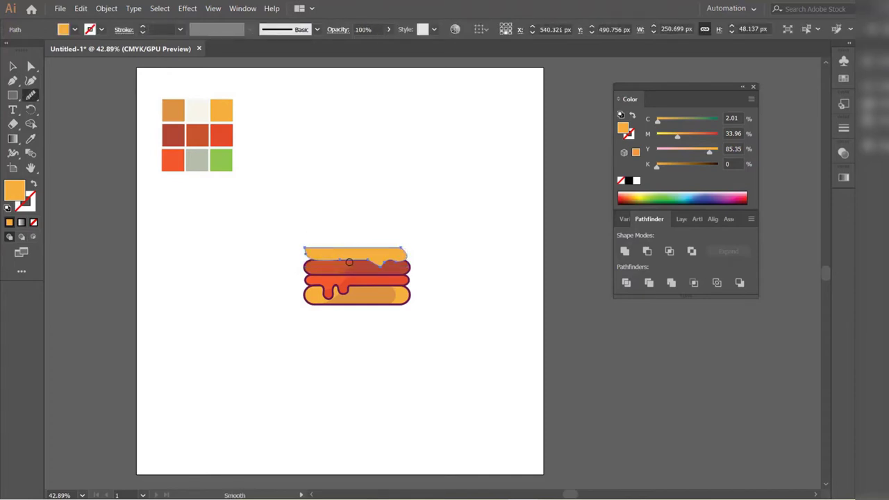
{"action": "left_click_drag", "start_coordinate": [406, 257], "coordinate": [393, 259]}
{"action": "left_click", "coordinate": [94, 32]}
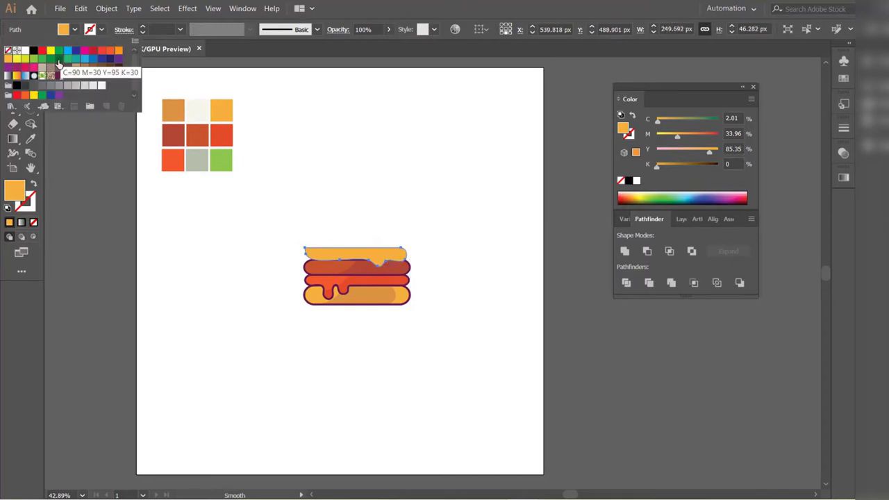
{"action": "left_click", "coordinate": [59, 76]}
{"action": "left_click", "coordinate": [143, 27]}
{"action": "left_click", "coordinate": [143, 27]}
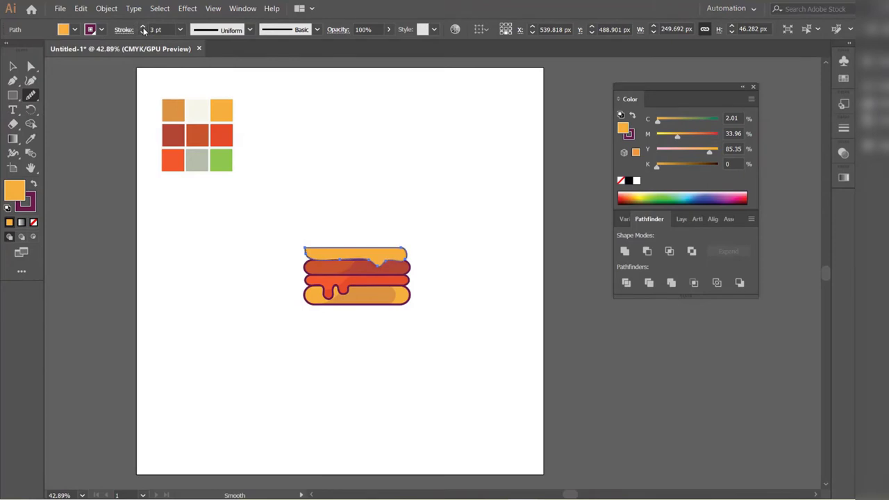
{"action": "left_click", "coordinate": [143, 28]}
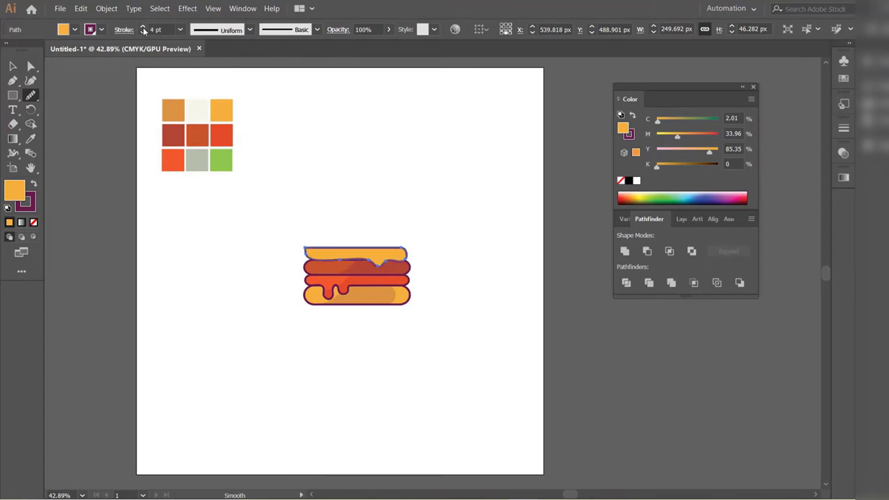
- Smooth the drip shape's top edge and right end
{"action": "left_click", "coordinate": [13, 66]}
{"action": "left_click", "coordinate": [215, 322]}
{"action": "left_click", "coordinate": [368, 263]}
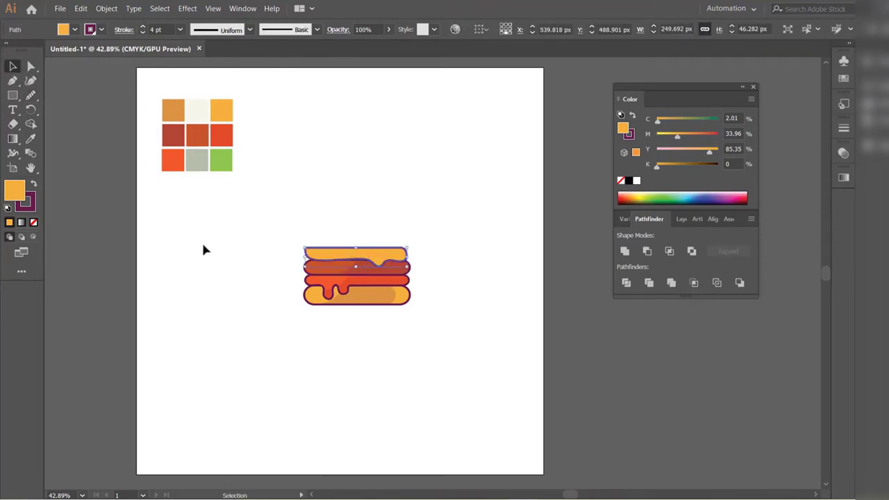
{"action": "left_click", "coordinate": [29, 98]}
{"action": "left_click_drag", "start_coordinate": [402, 259], "coordinate": [437, 273]}
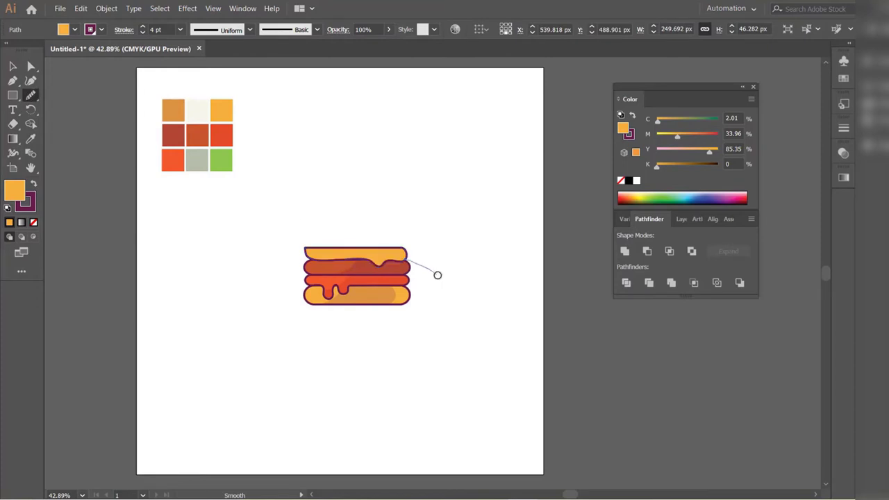
{"action": "left_click_drag", "start_coordinate": [403, 248], "coordinate": [392, 264]}
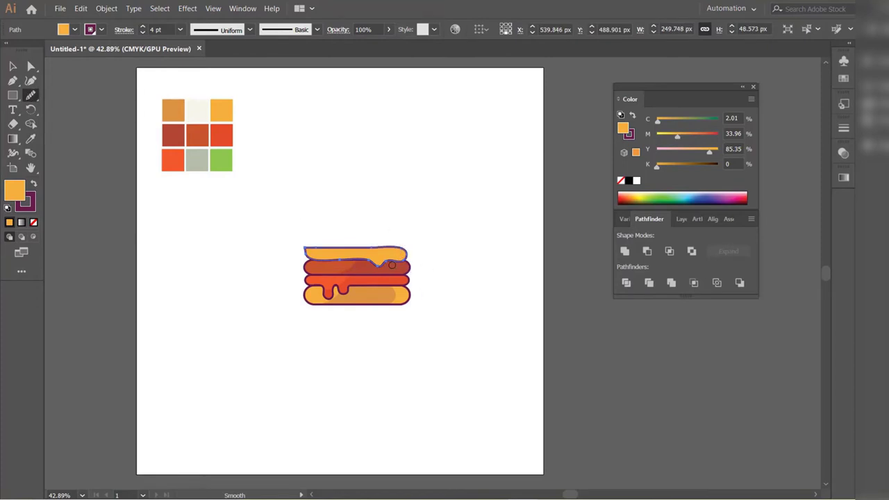
- Move the dripping shape down slightly
{"action": "left_click", "coordinate": [11, 67]}
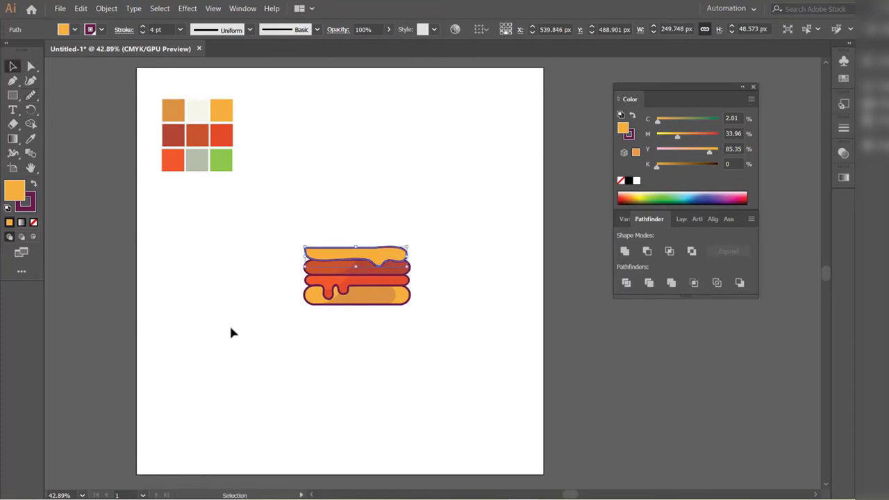
{"action": "left_click", "coordinate": [229, 330]}
{"action": "left_click", "coordinate": [364, 264]}
{"action": "left_click_drag", "start_coordinate": [364, 264], "coordinate": [365, 266]}
{"action": "left_click", "coordinate": [389, 340]}
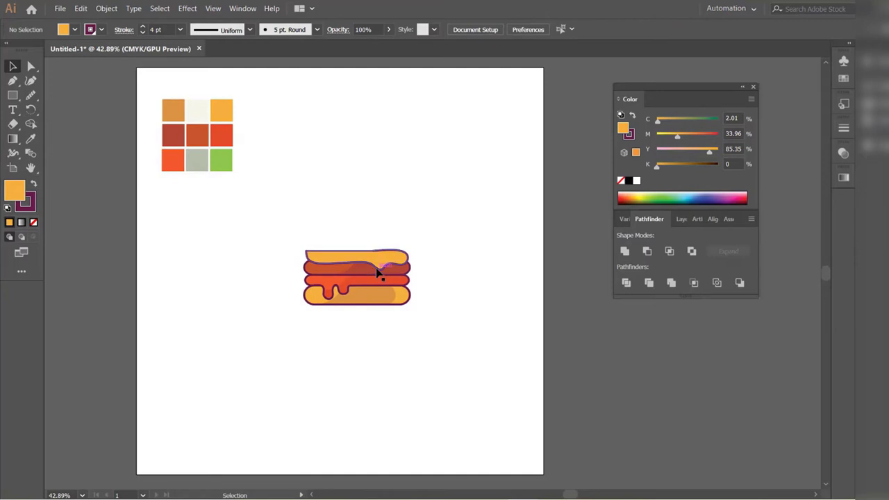
{"action": "left_click", "coordinate": [376, 267]}
- Recolour the drip shape dark orange with a maroon 3 pt outline
{"action": "key", "text": "i"}
{"action": "left_click", "coordinate": [173, 110]}
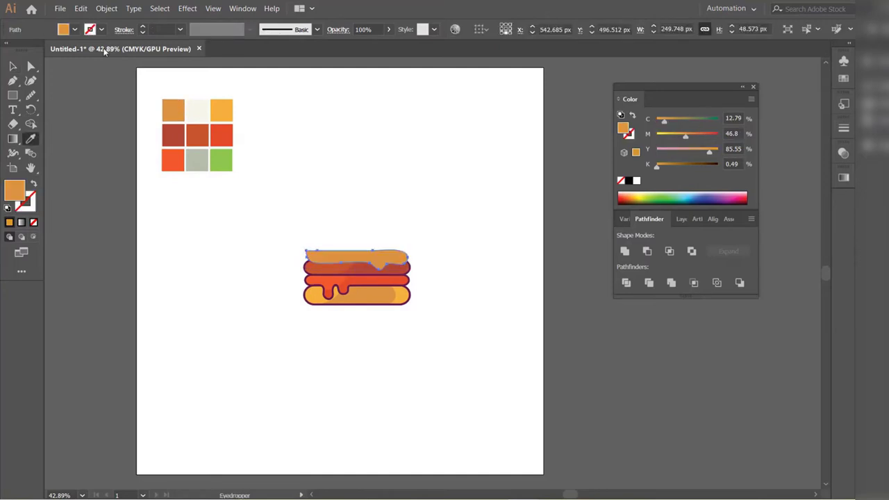
{"action": "left_click", "coordinate": [101, 31]}
{"action": "left_click", "coordinate": [59, 75]}
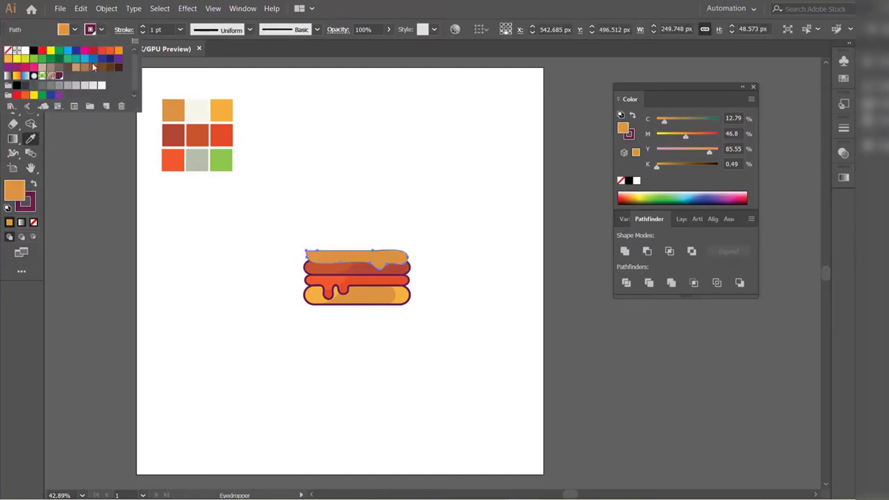
{"action": "left_click", "coordinate": [143, 28]}
{"action": "left_click", "coordinate": [142, 28]}
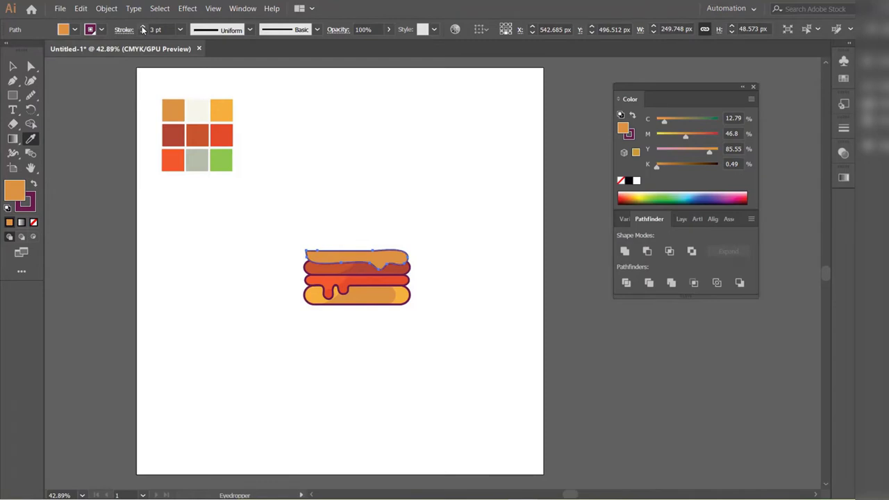
- Switch the drip to light orange with no outline and raise it about 7 px
{"action": "left_click", "coordinate": [11, 67]}
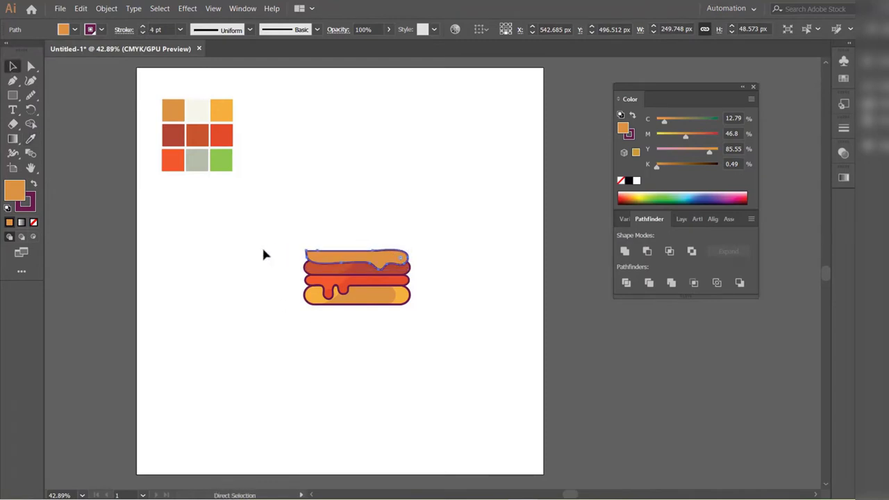
{"action": "left_click", "coordinate": [31, 139]}
{"action": "left_click", "coordinate": [222, 108]}
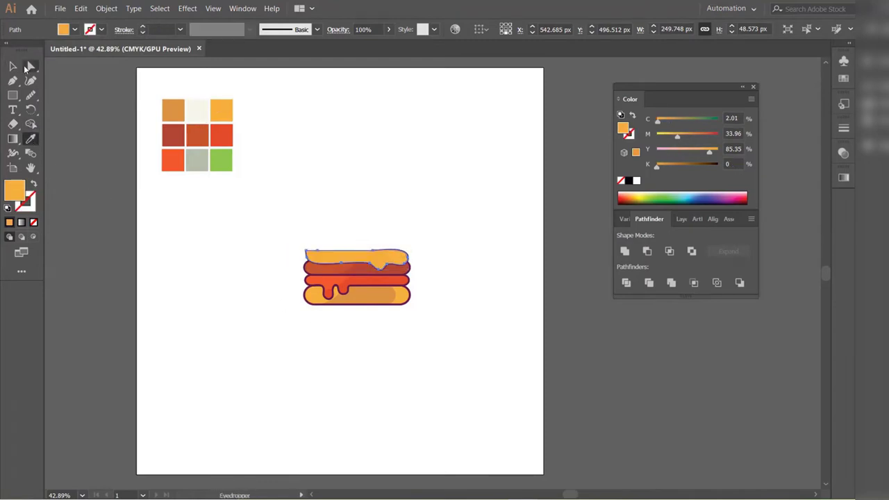
{"action": "left_click", "coordinate": [13, 67]}
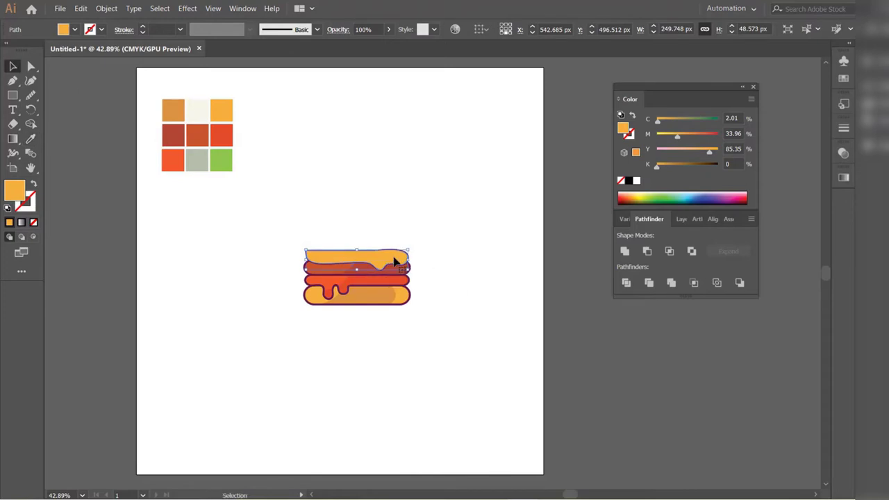
{"action": "left_click_drag", "start_coordinate": [383, 262], "coordinate": [383, 254]}
{"action": "left_click", "coordinate": [440, 278]}
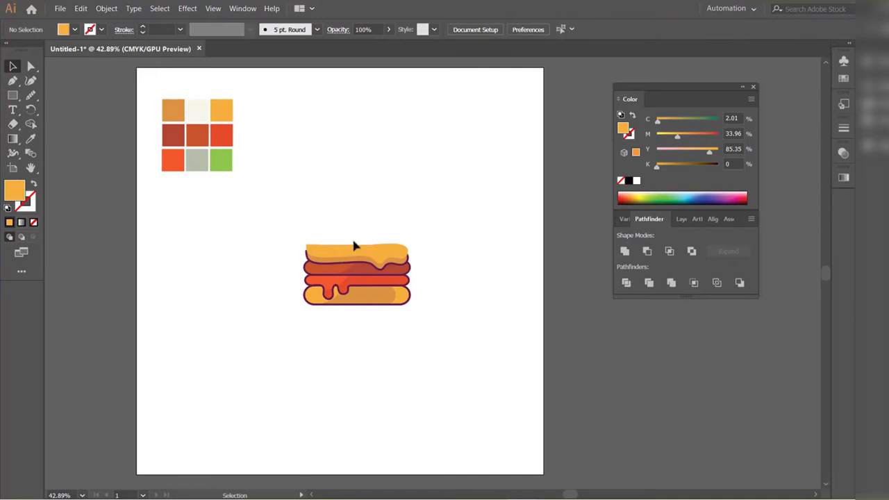
- Nudge the dripping layer slightly left along the top bun's upper edge
{"action": "left_click_drag", "start_coordinate": [309, 250], "coordinate": [121, 206]}
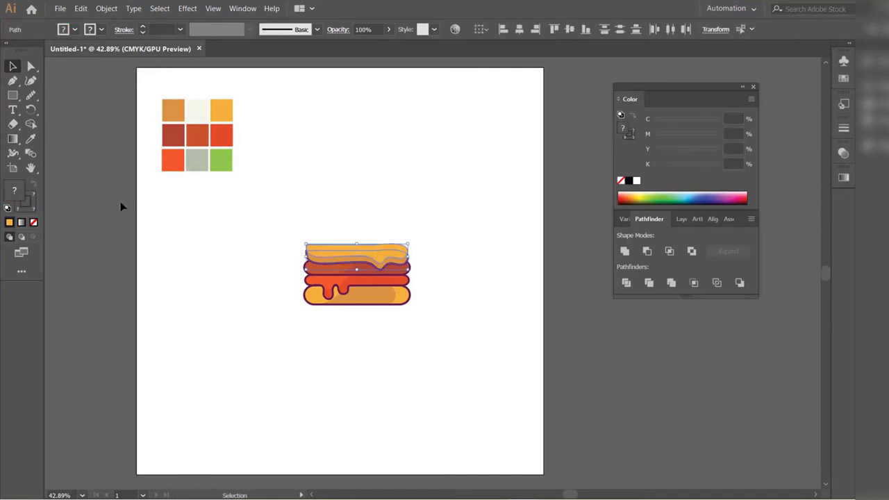
{"action": "left_click", "coordinate": [30, 125]}
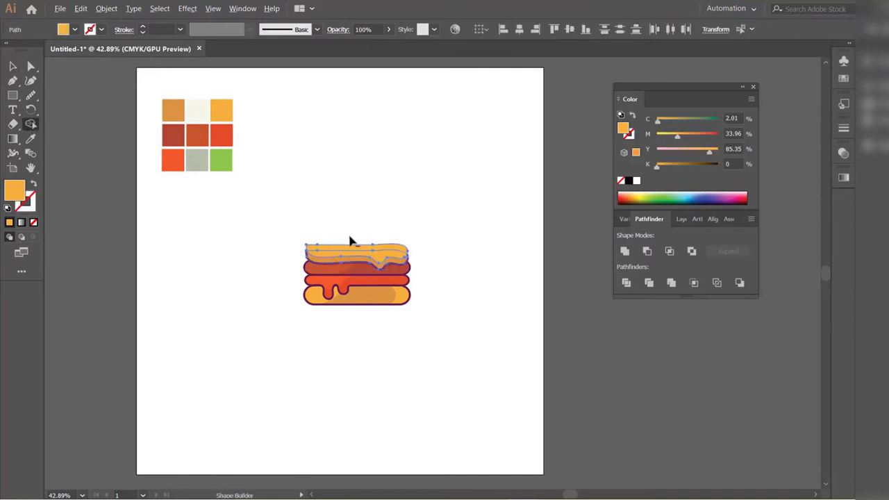
{"action": "left_click", "coordinate": [14, 68]}
{"action": "left_click", "coordinate": [260, 308]}
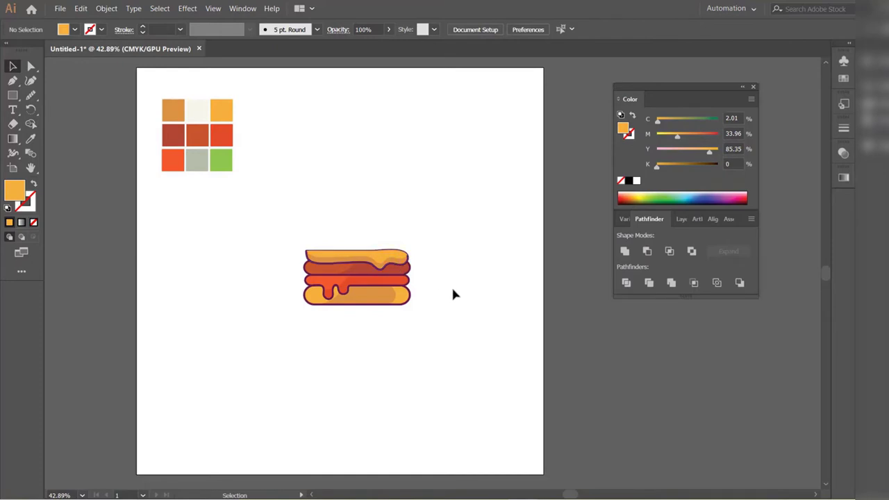
{"action": "left_click_drag", "start_coordinate": [392, 257], "coordinate": [389, 258]}
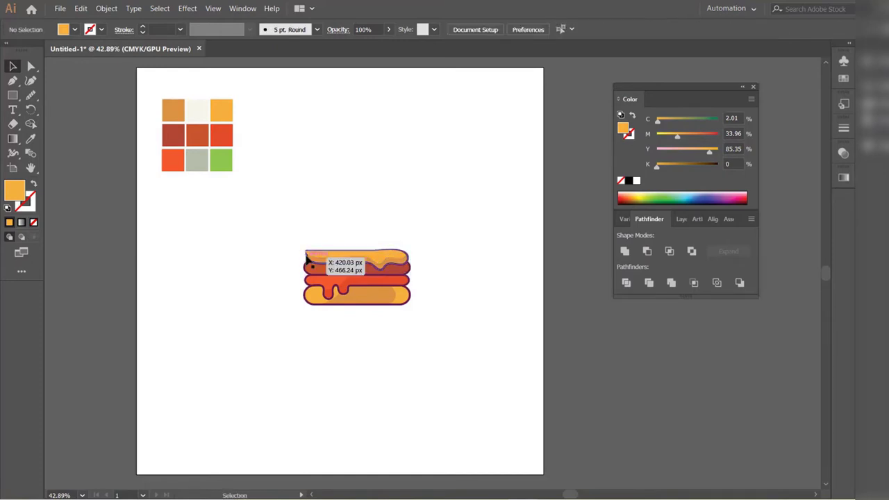
- Draw an orange rectangle above the burger, round it into a circle, and stretch it into an oval
{"action": "left_click", "coordinate": [15, 95]}
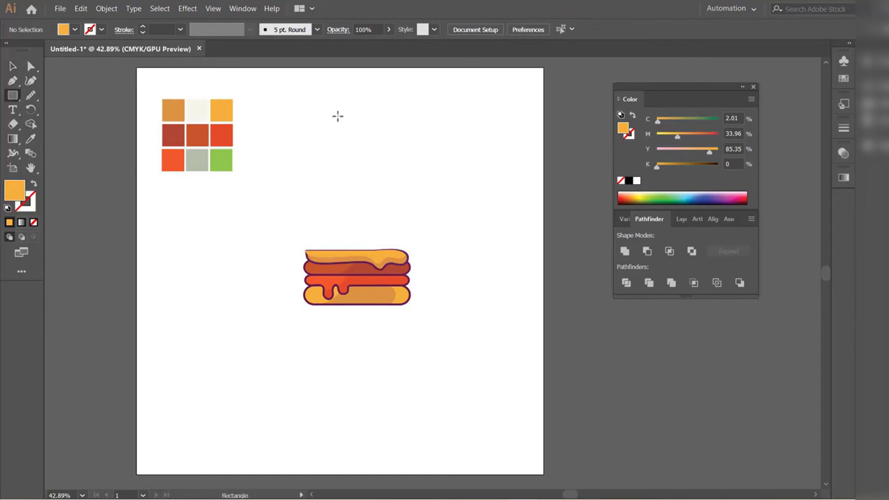
{"action": "left_click_drag", "start_coordinate": [315, 106], "coordinate": [425, 201]}
{"action": "left_click", "coordinate": [12, 67]}
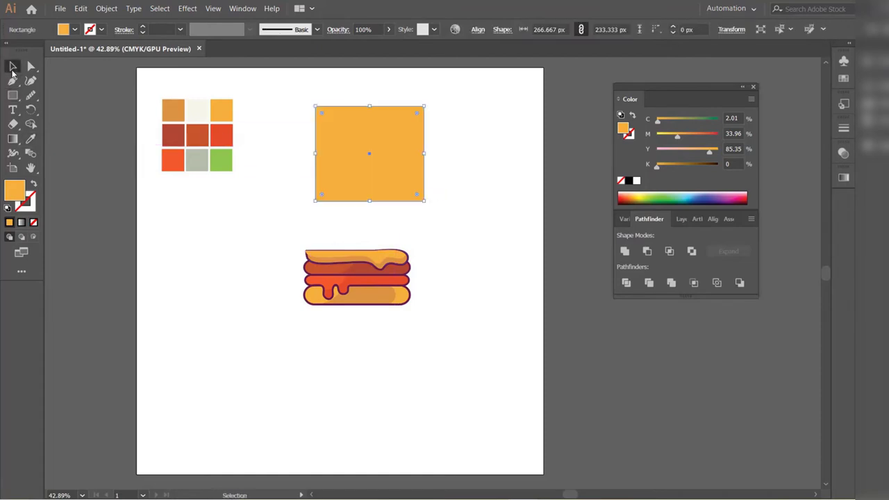
{"action": "mouse_move", "coordinate": [320, 115]}
{"action": "left_mouse_down"}
{"action": "mouse_move", "coordinate": [389, 177]}
{"action": "mouse_move", "coordinate": [368, 232]}
{"action": "left_mouse_up"}
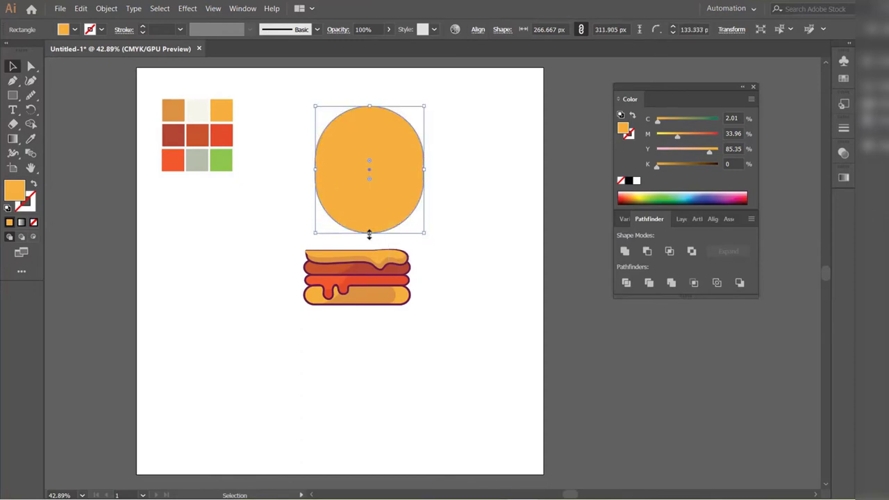
{"action": "left_click", "coordinate": [482, 201]}
{"action": "key", "text": "a"}
- Cut away the oval's lower half with a rectangle and Shape Builder, leaving a half-circle
{"action": "left_click", "coordinate": [13, 96]}
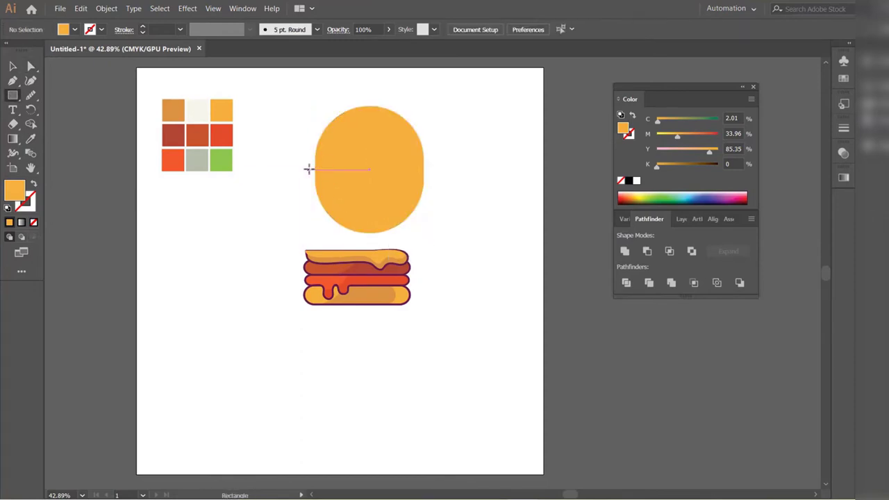
{"action": "left_click_drag", "start_coordinate": [310, 169], "coordinate": [460, 233]}
{"action": "key", "text": "v"}
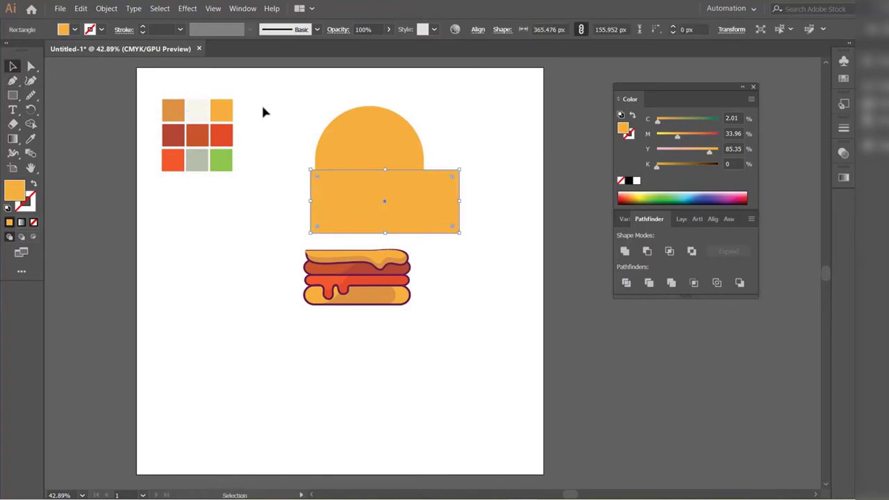
{"action": "left_click", "coordinate": [369, 132], "text": "shift"}
{"action": "key", "text": "shift+m"}
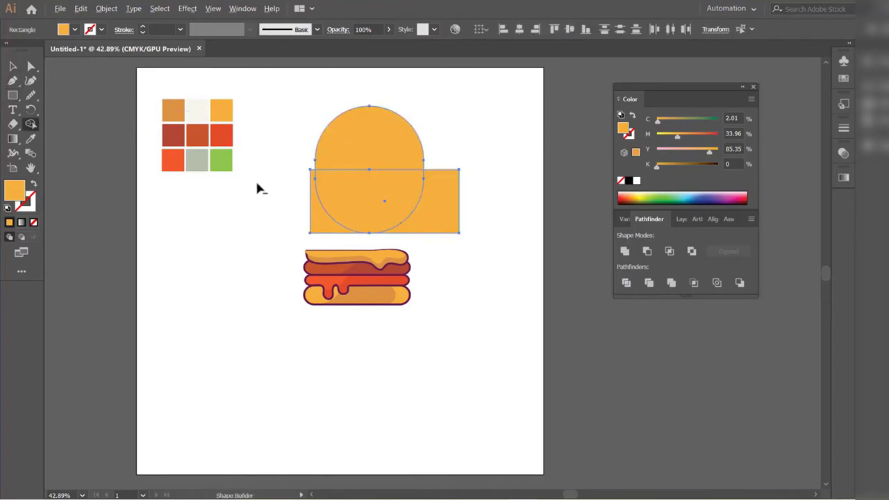
{"action": "left_click", "coordinate": [331, 189], "text": "alt"}
- Give the half-circle the orange swatch fill and a 4 pt dark purple outline
{"action": "left_click", "coordinate": [13, 68]}
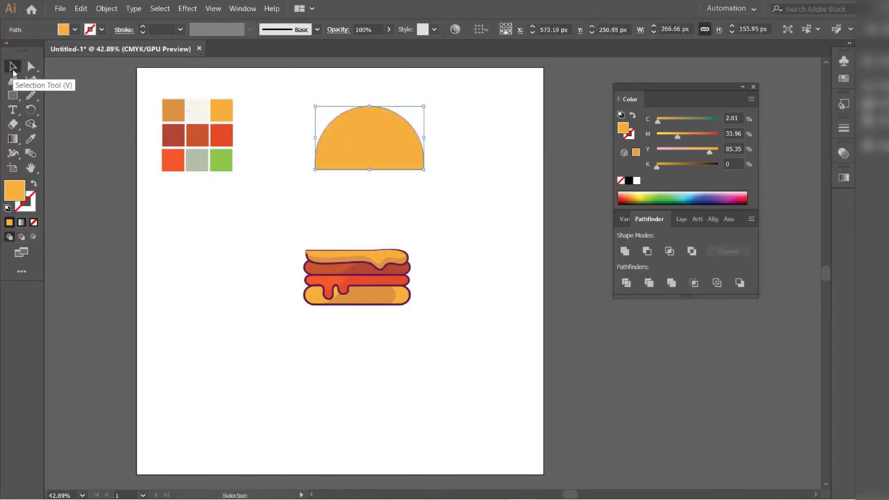
{"action": "left_click", "coordinate": [30, 138]}
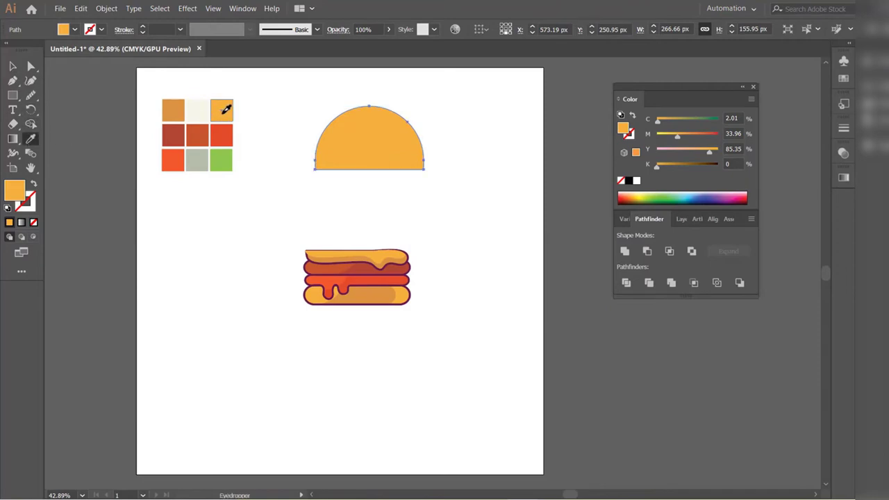
{"action": "left_click", "coordinate": [19, 63]}
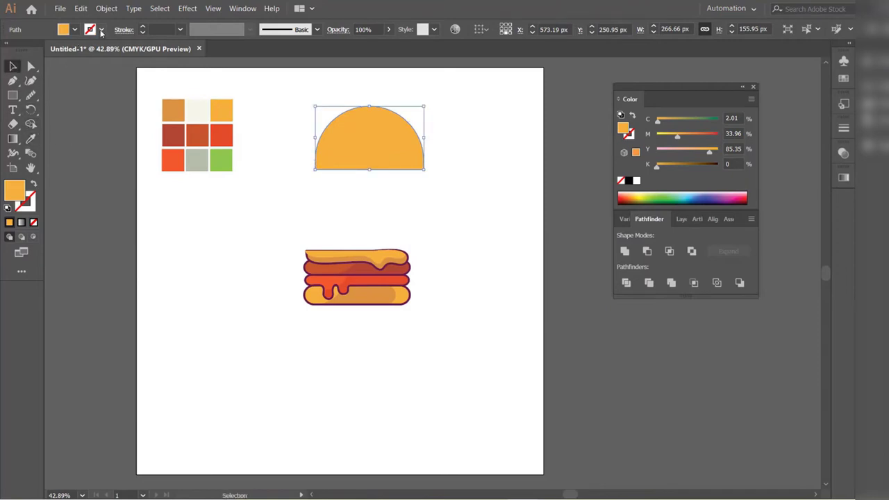
{"action": "left_click", "coordinate": [101, 32]}
{"action": "left_click", "coordinate": [60, 81]}
{"action": "left_click", "coordinate": [144, 28]}
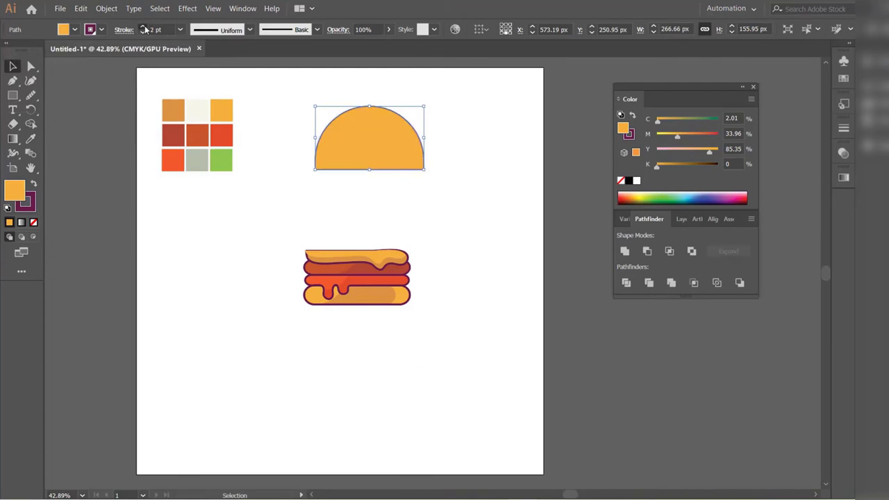
{"action": "left_click", "coordinate": [143, 27]}
{"action": "left_click", "coordinate": [144, 27]}
{"action": "left_click", "coordinate": [442, 131]}
{"action": "left_click", "coordinate": [383, 153]}
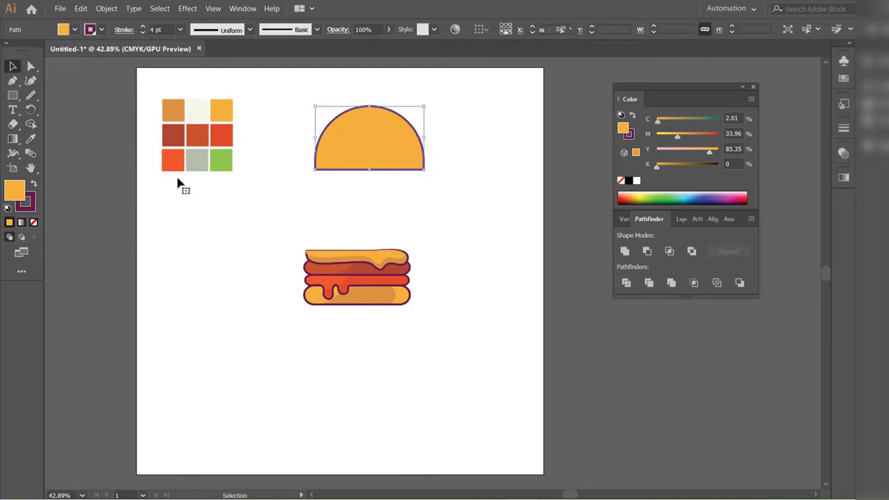
- Slightly round the bun's two bottom corners
{"action": "left_click", "coordinate": [31, 67]}
{"action": "left_click_drag", "start_coordinate": [308, 165], "coordinate": [434, 182]}
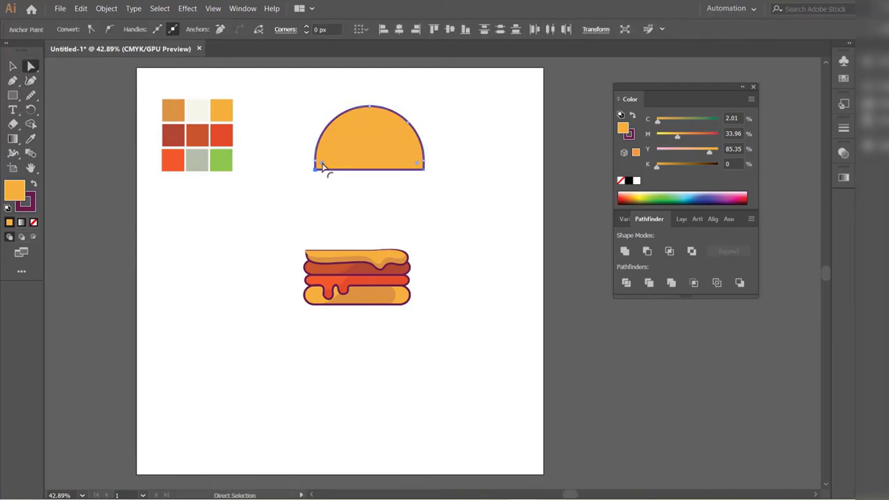
{"action": "left_click_drag", "start_coordinate": [323, 166], "coordinate": [324, 159]}
{"action": "left_click", "coordinate": [294, 228]}
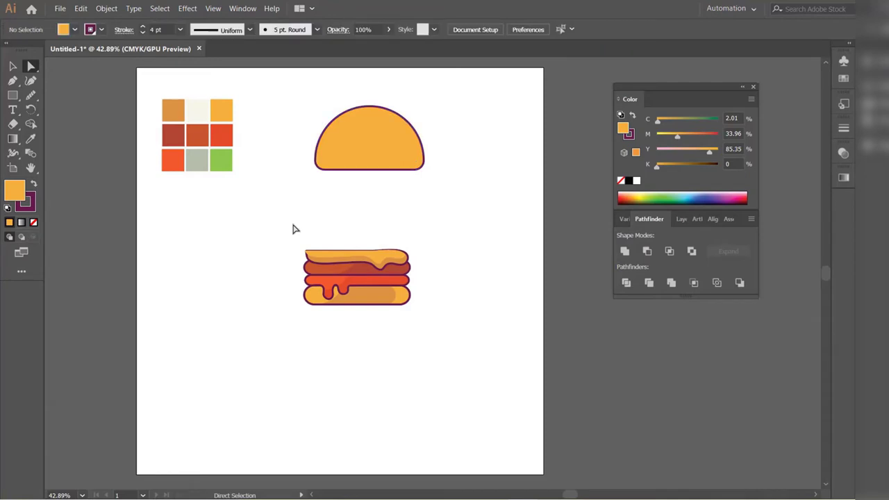
- Pen-draw a curved highlight shape along the dome bun's left side
{"action": "left_click", "coordinate": [13, 81]}
{"action": "left_click", "coordinate": [349, 110]}
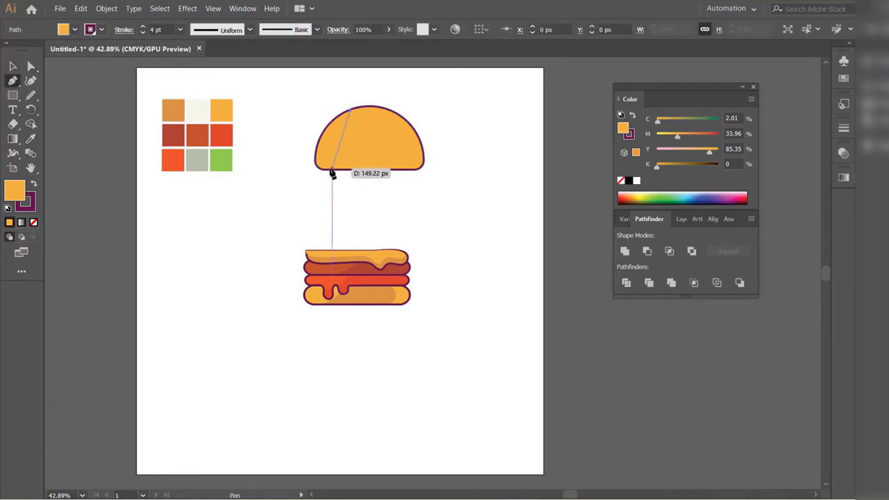
{"action": "left_click_drag", "start_coordinate": [329, 168], "coordinate": [348, 196]}
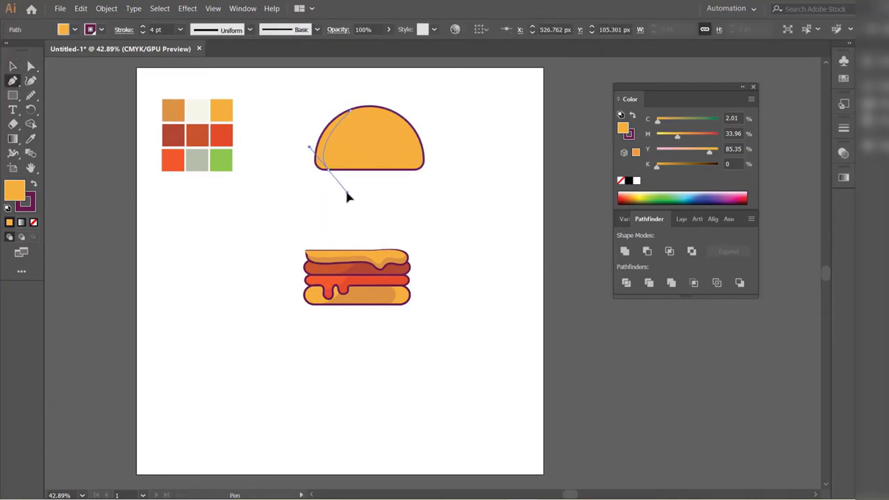
{"action": "left_click", "coordinate": [329, 169]}
{"action": "left_click", "coordinate": [306, 169]}
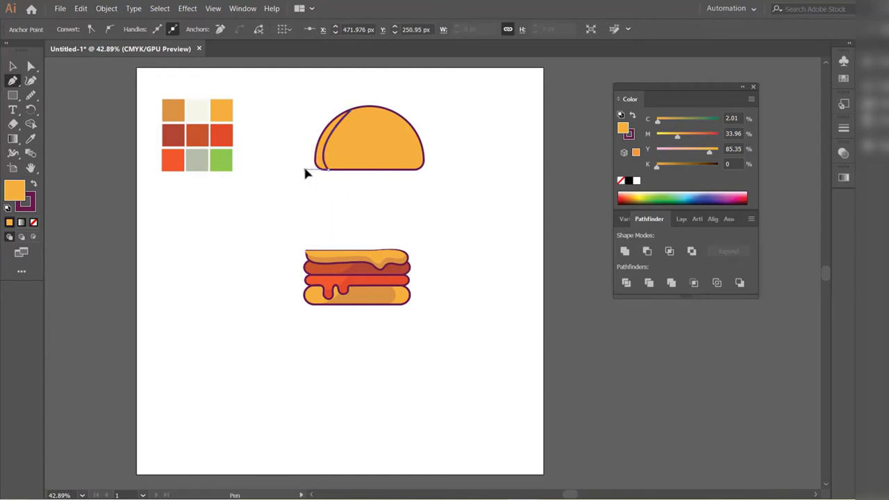
{"action": "left_click", "coordinate": [324, 108]}
{"action": "left_click", "coordinate": [349, 109]}
{"action": "left_click", "coordinate": [12, 66]}
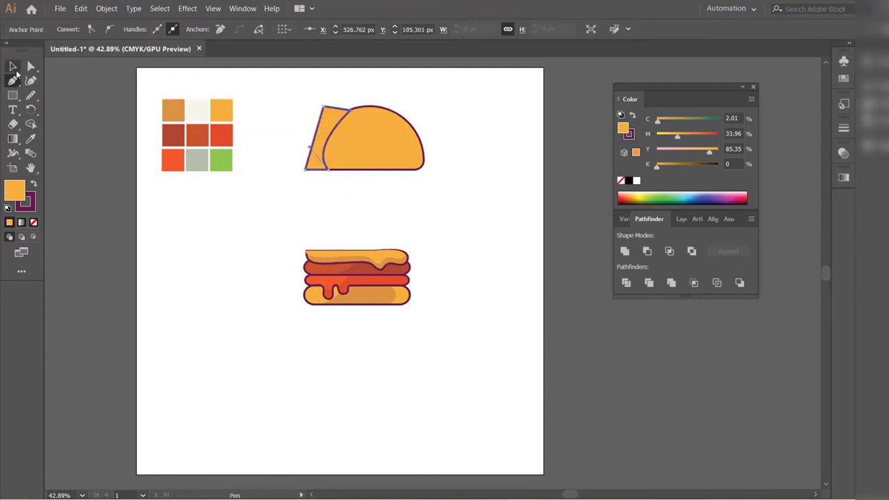
{"action": "left_click", "coordinate": [234, 269]}
- Pen-draw a curved shadow shape covering the bun's right side
{"action": "key", "text": "p"}
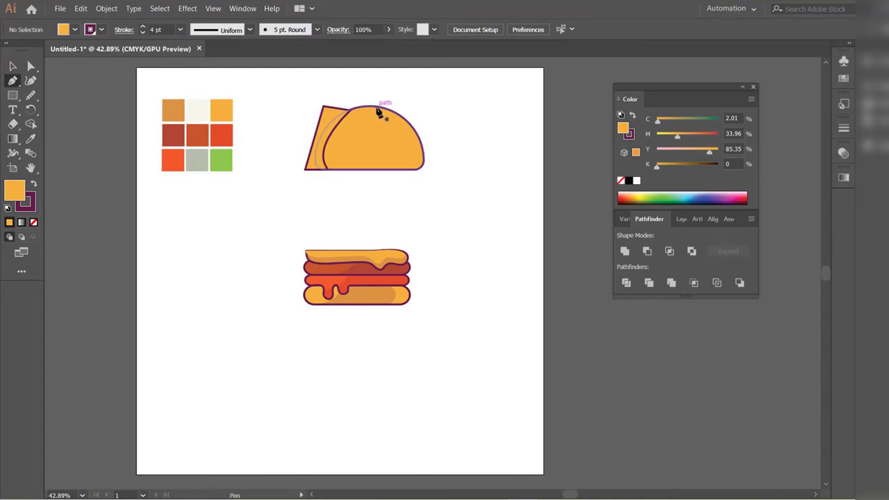
{"action": "left_click", "coordinate": [377, 108]}
{"action": "left_click_drag", "start_coordinate": [375, 166], "coordinate": [301, 186]}
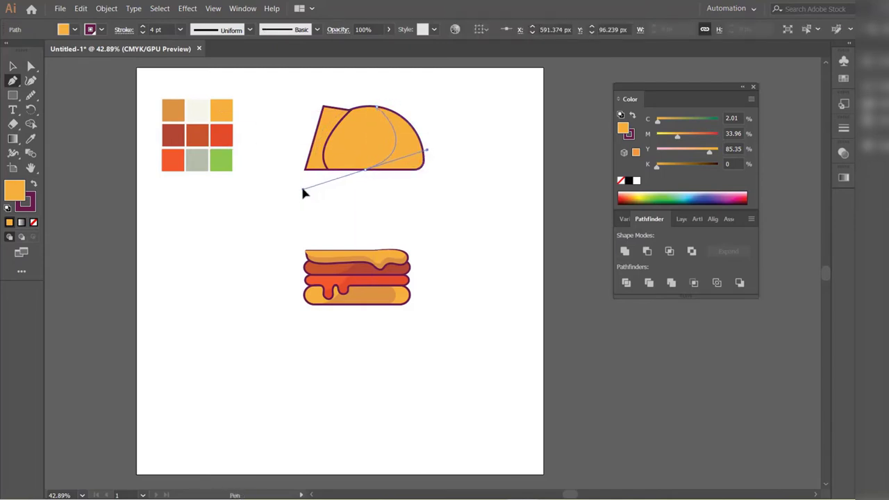
{"action": "left_click", "coordinate": [366, 170]}
{"action": "left_click", "coordinate": [429, 183]}
{"action": "left_click", "coordinate": [438, 137]}
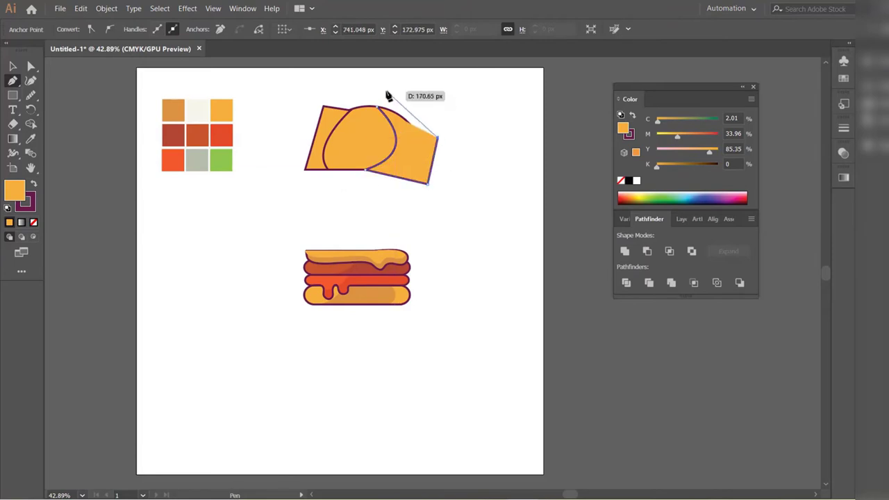
{"action": "left_click_drag", "start_coordinate": [376, 107], "coordinate": [362, 117]}
{"action": "left_click", "coordinate": [13, 66]}
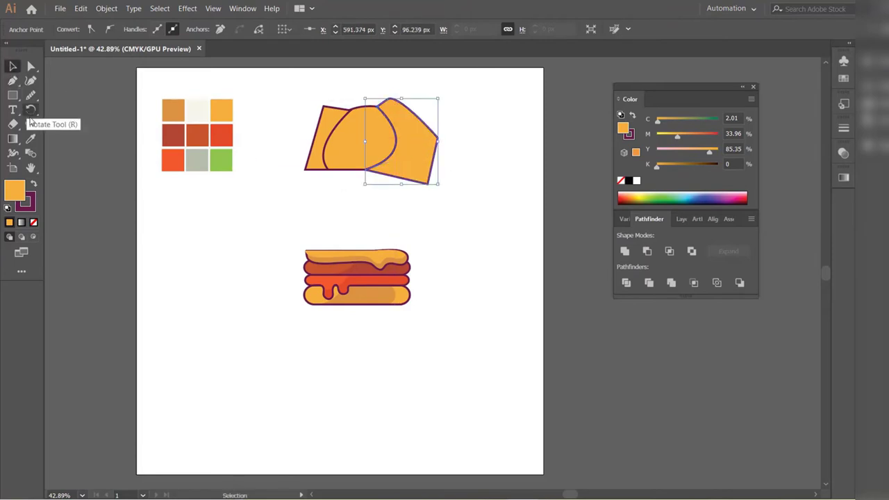
- Fill the right shadow shape with the darker orange swatch
{"action": "left_click", "coordinate": [31, 139]}
{"action": "left_click", "coordinate": [175, 108]}
{"action": "left_click", "coordinate": [12, 66]}
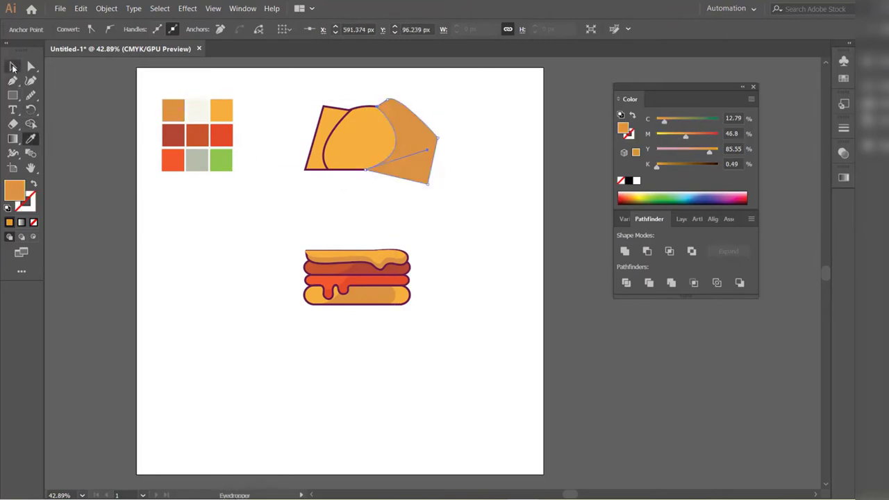
{"action": "left_click", "coordinate": [206, 264]}
- Fill the left highlight shape with the cream swatch
{"action": "left_click", "coordinate": [317, 153]}
{"action": "left_click", "coordinate": [32, 138]}
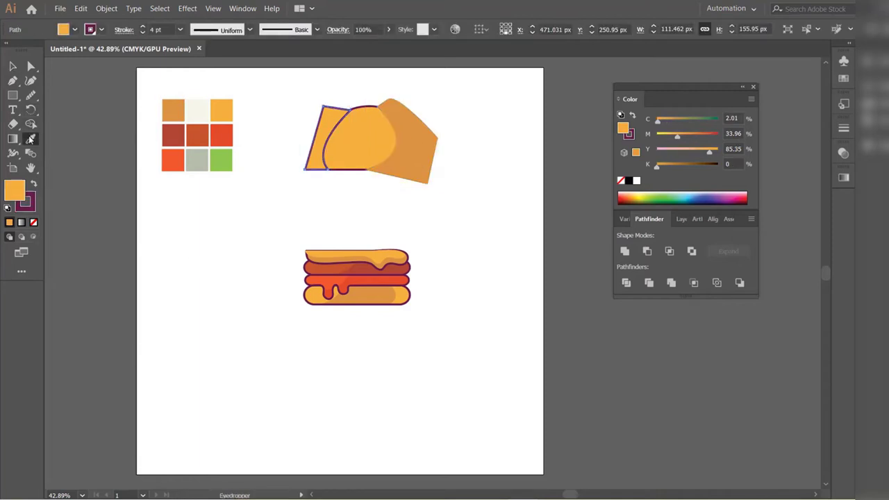
{"action": "left_click", "coordinate": [196, 111]}
{"action": "left_click", "coordinate": [12, 66]}
- Trim off the shading that overflows the bun outline using Shape Builder
{"action": "left_click", "coordinate": [191, 200]}
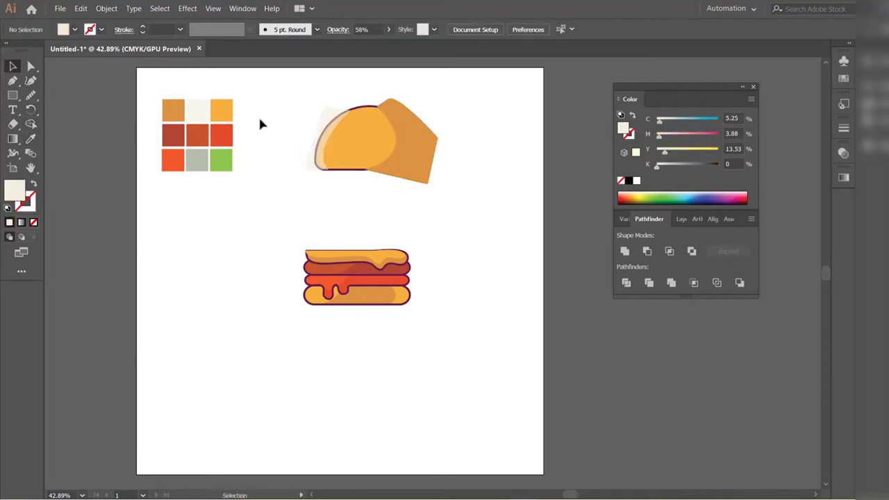
{"action": "left_click_drag", "start_coordinate": [259, 115], "coordinate": [444, 185]}
{"action": "left_click", "coordinate": [31, 124]}
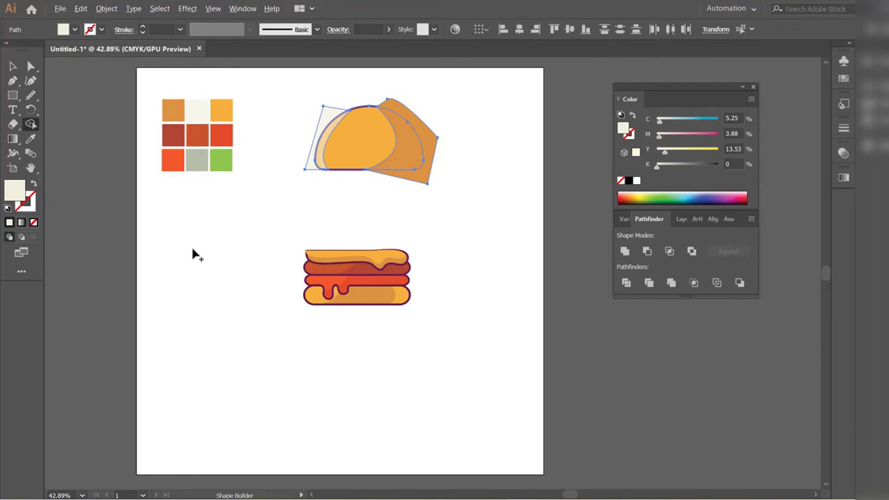
{"action": "left_click", "coordinate": [427, 146], "text": "alt"}
{"action": "left_click", "coordinate": [13, 66]}
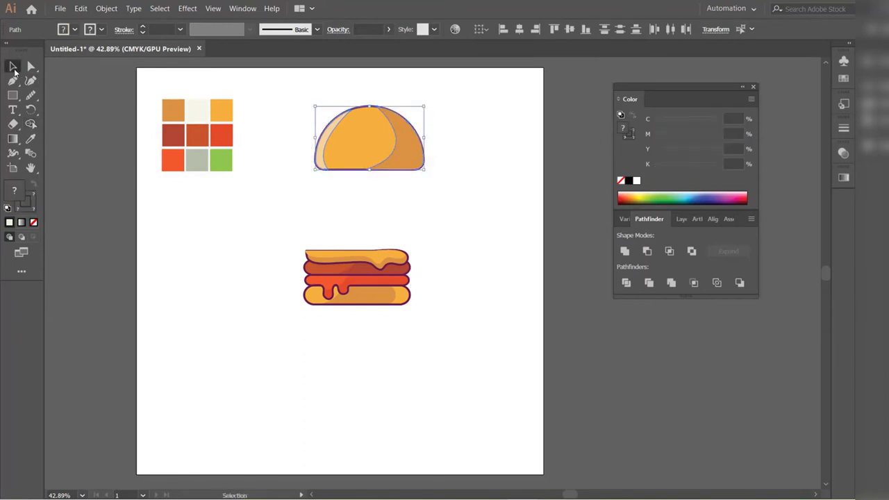
- Bring the bun outline in front of both shading shapes and remove its fill
{"action": "left_click", "coordinate": [295, 295]}
{"action": "left_click", "coordinate": [355, 155]}
{"action": "key", "text": "a"}
{"action": "left_click", "coordinate": [356, 156]}
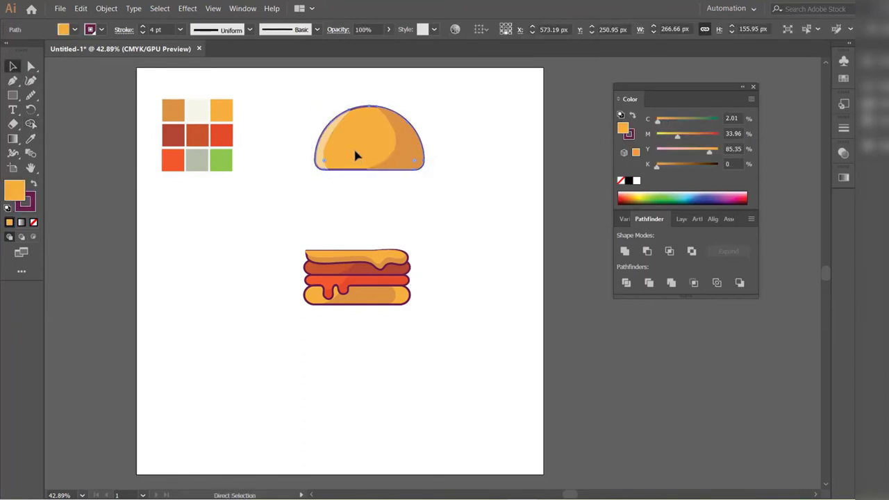
{"action": "key", "text": "v"}
{"action": "right_click", "coordinate": [353, 151]}
{"action": "left_click", "coordinate": [477, 316]}
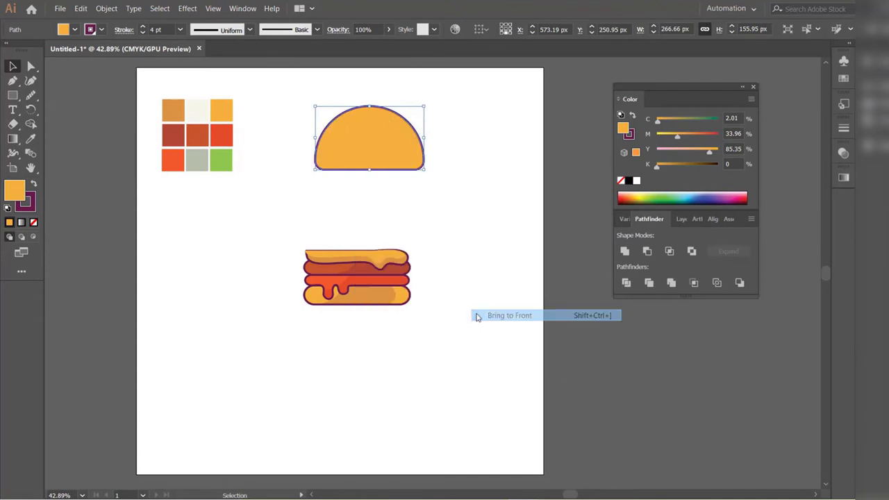
{"action": "left_click", "coordinate": [33, 223]}
{"action": "left_click", "coordinate": [290, 203]}
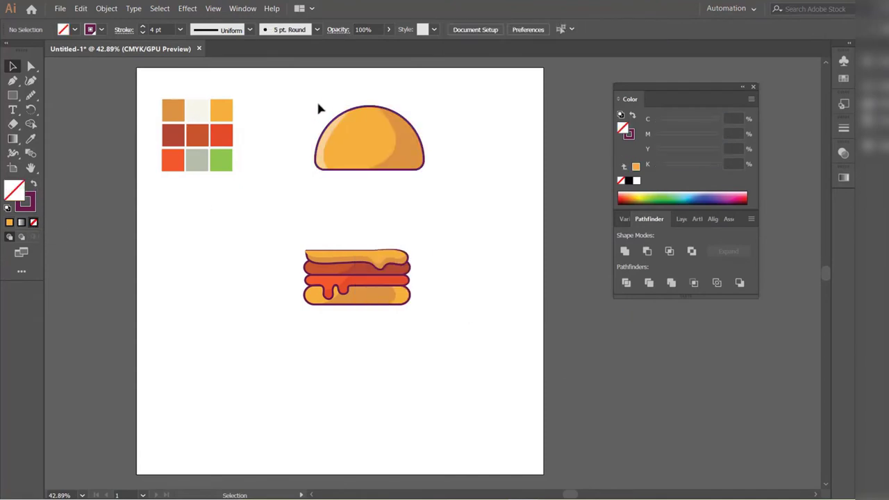
- Group the bun with its shading, move it onto the burger stack and centre it horizontally
{"action": "left_click", "coordinate": [350, 135]}
{"action": "right_click", "coordinate": [360, 137]}
{"action": "left_click", "coordinate": [386, 200]}
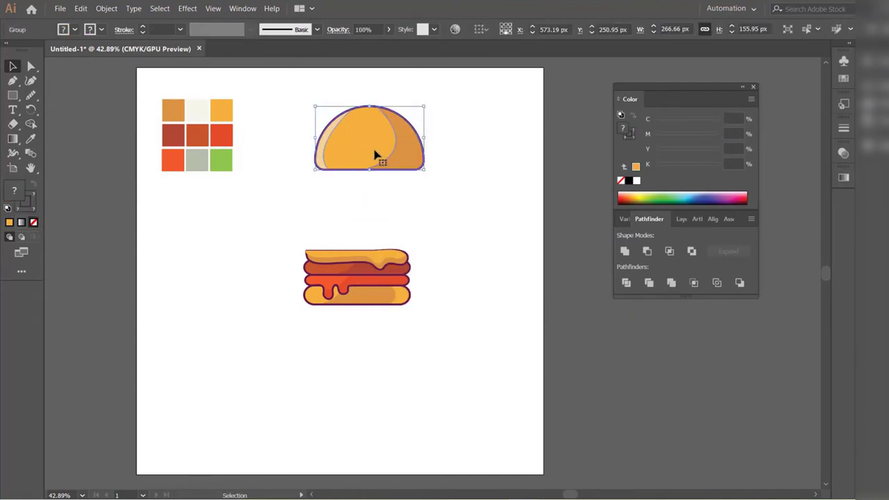
{"action": "left_click_drag", "start_coordinate": [375, 155], "coordinate": [353, 225]}
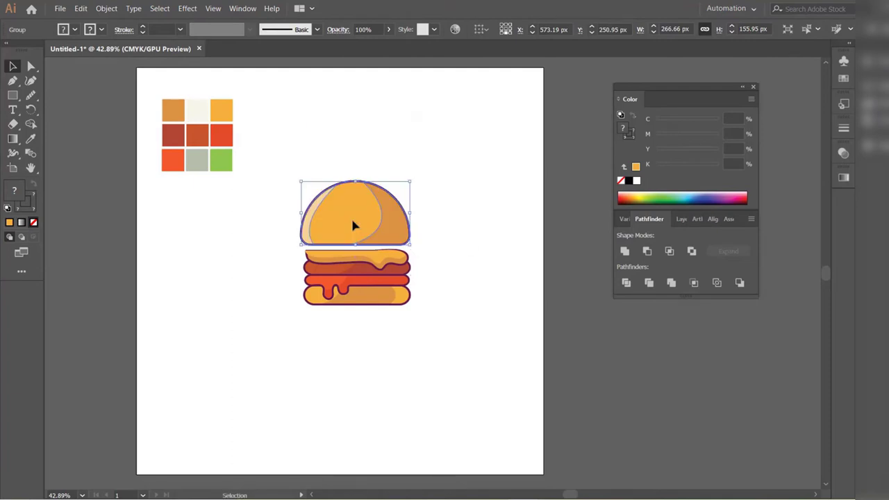
{"action": "left_click", "coordinate": [429, 229]}
{"action": "left_click_drag", "start_coordinate": [300, 157], "coordinate": [396, 292]}
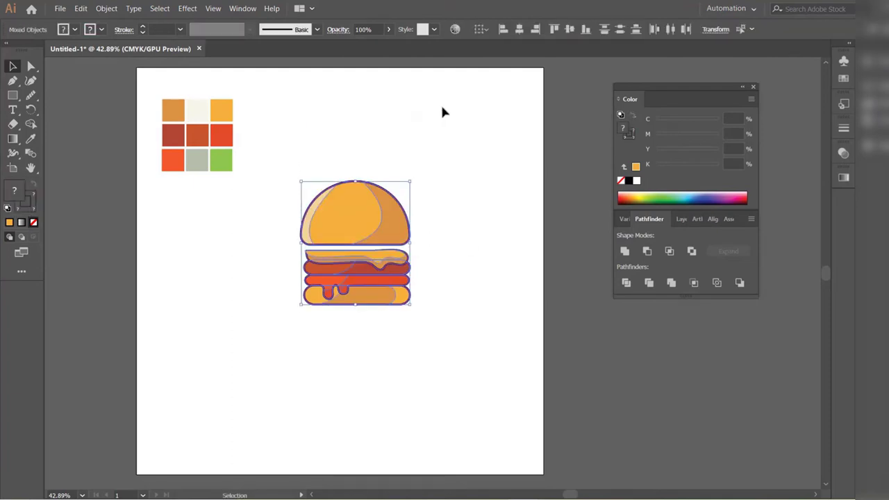
{"action": "left_click", "coordinate": [519, 29]}
{"action": "left_click", "coordinate": [484, 186]}
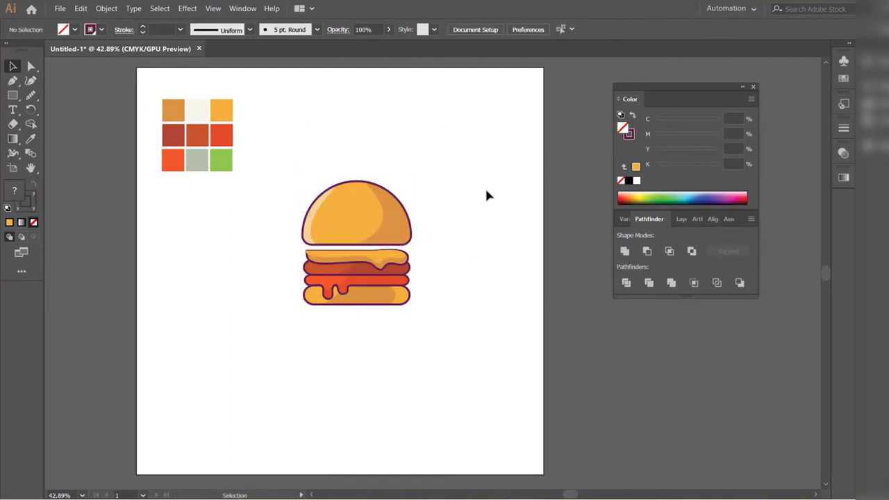
- Start a no-fill, 0.25 pt zigzag lettuce path along the top of the cheese
{"action": "left_click", "coordinate": [11, 81]}
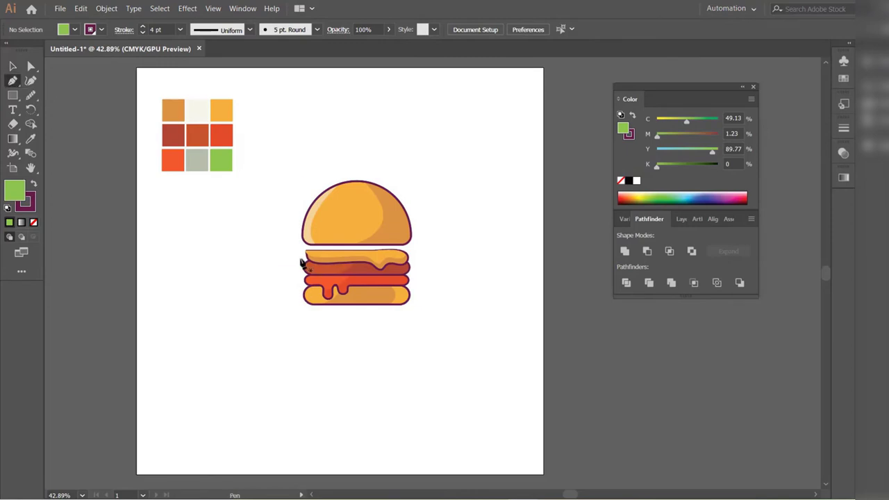
{"action": "left_click", "coordinate": [33, 223]}
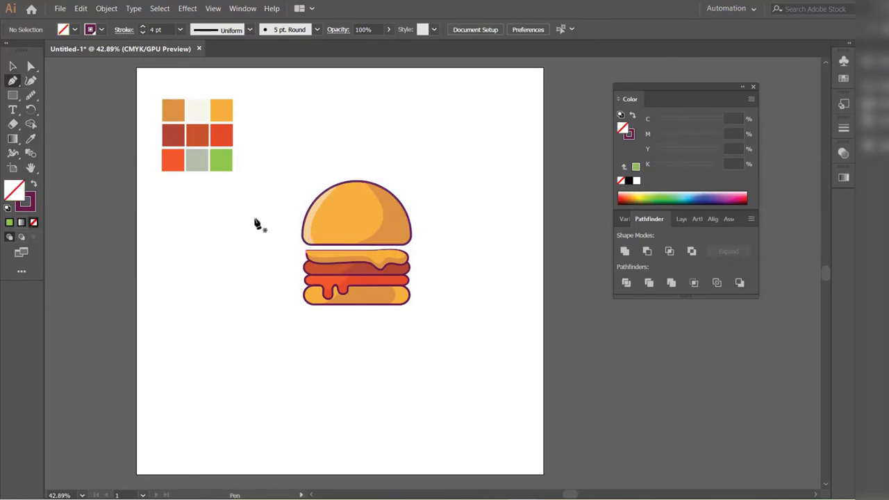
{"action": "left_click", "coordinate": [142, 33]}
{"action": "left_click", "coordinate": [307, 241]}
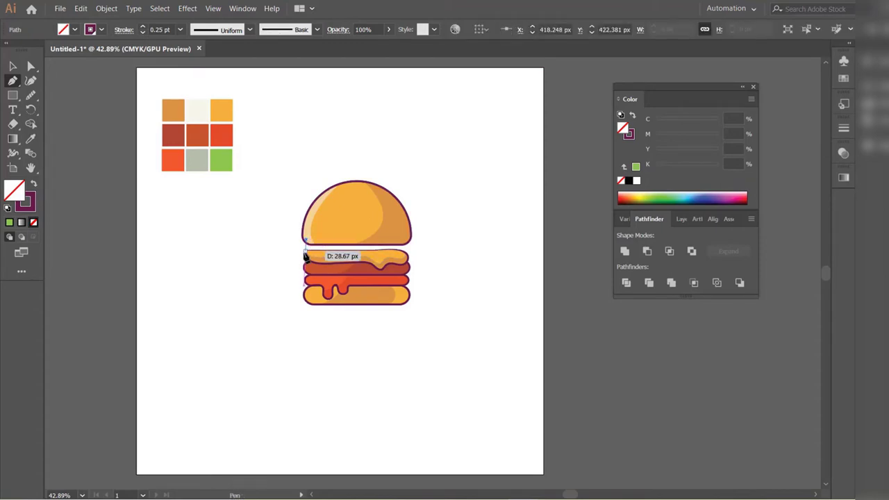
{"action": "left_click", "coordinate": [306, 257]}
{"action": "left_click", "coordinate": [324, 259]}
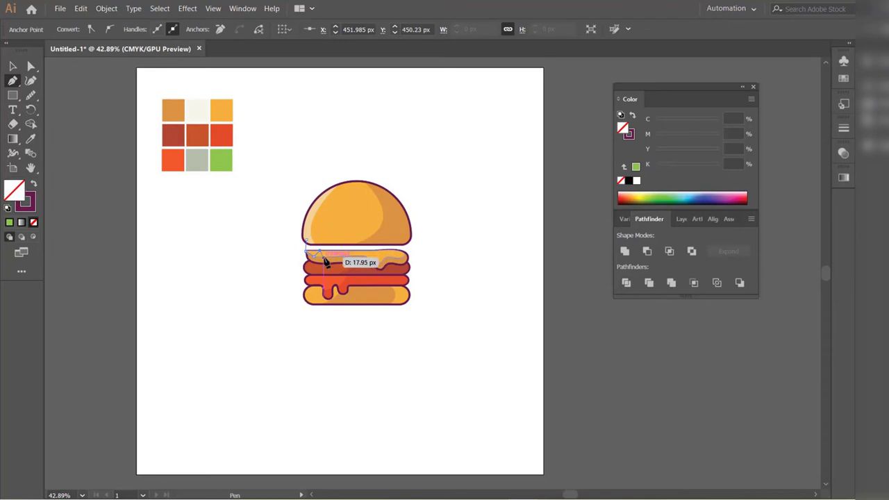
{"action": "left_click", "coordinate": [332, 253]}
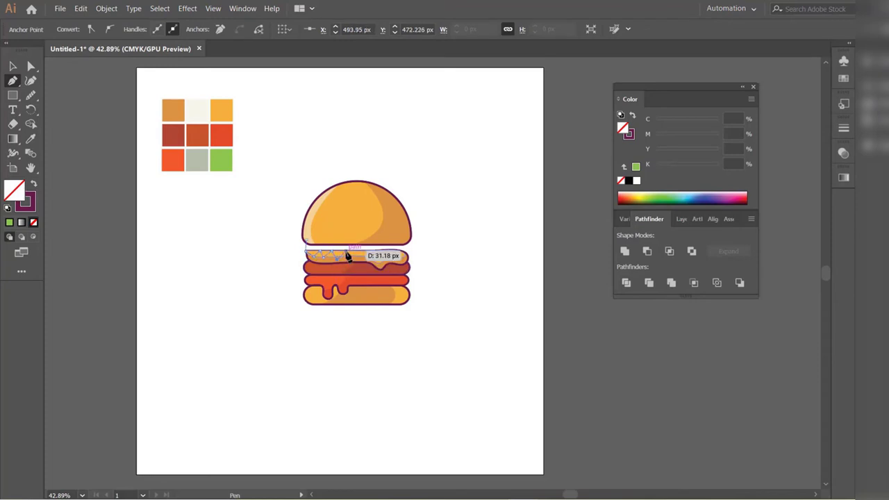
{"action": "left_click", "coordinate": [351, 254]}
{"action": "left_click", "coordinate": [349, 254]}
- Continue the wavy edge to the bun's right side and close the lettuce shape
{"action": "left_click", "coordinate": [358, 252]}
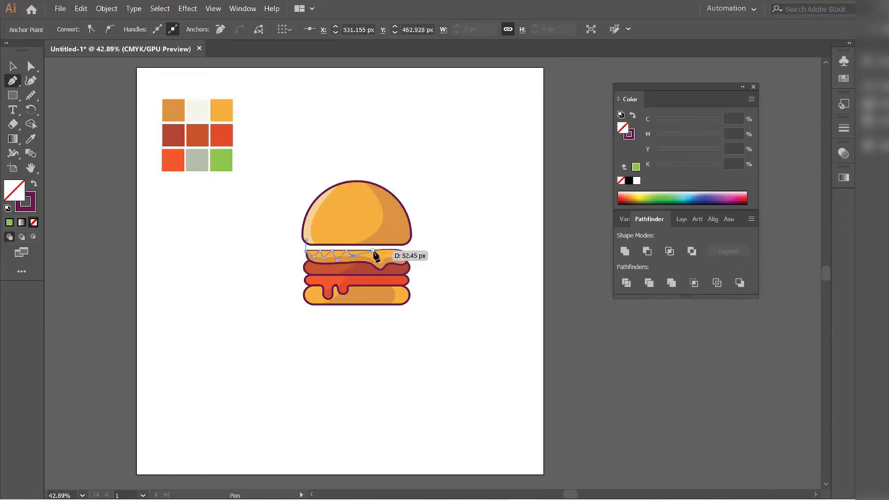
{"action": "left_click", "coordinate": [375, 254]}
{"action": "left_click", "coordinate": [387, 254]}
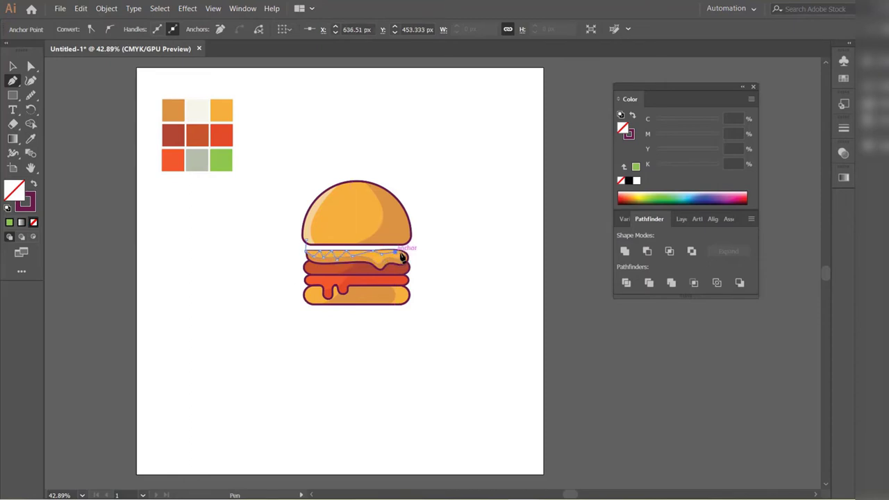
{"action": "left_click", "coordinate": [399, 253]}
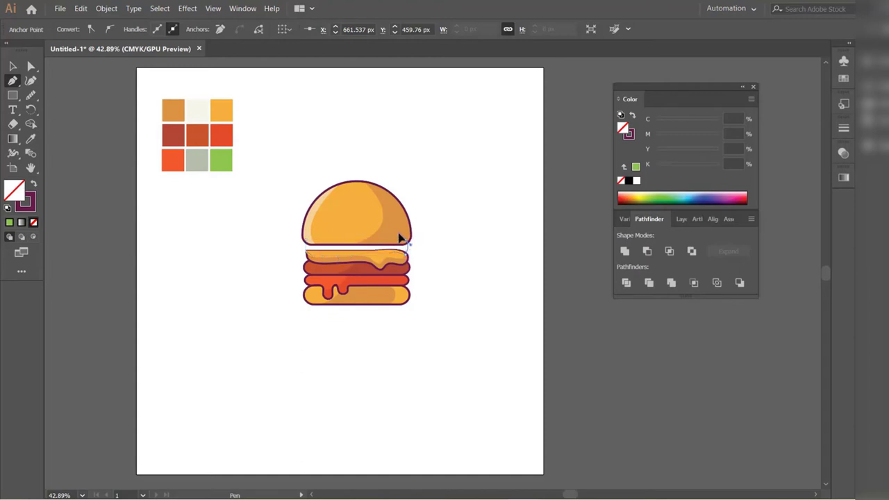
{"action": "left_click", "coordinate": [410, 244]}
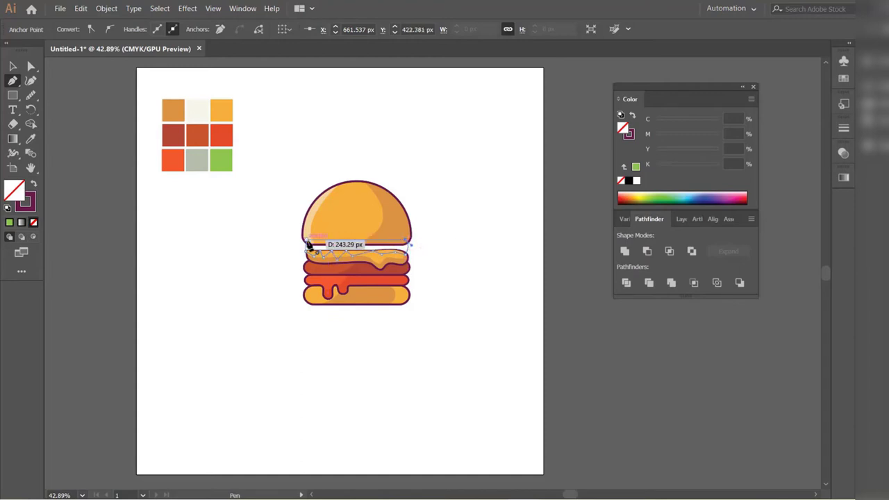
{"action": "left_click", "coordinate": [306, 241]}
- Fill the lettuce with the green swatch colour and deselect it
{"action": "left_click", "coordinate": [13, 66]}
{"action": "left_click", "coordinate": [31, 139]}
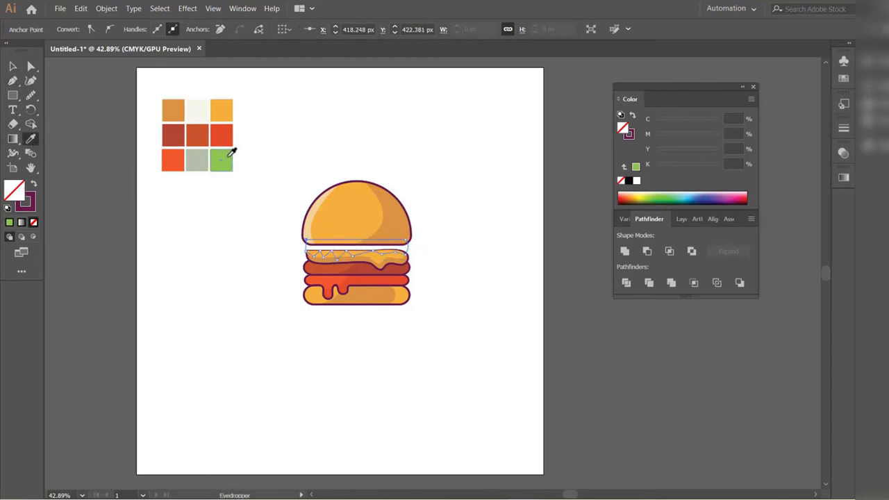
{"action": "left_click", "coordinate": [221, 160]}
{"action": "key", "text": "v"}
{"action": "key", "text": "ctrl+shift+a"}
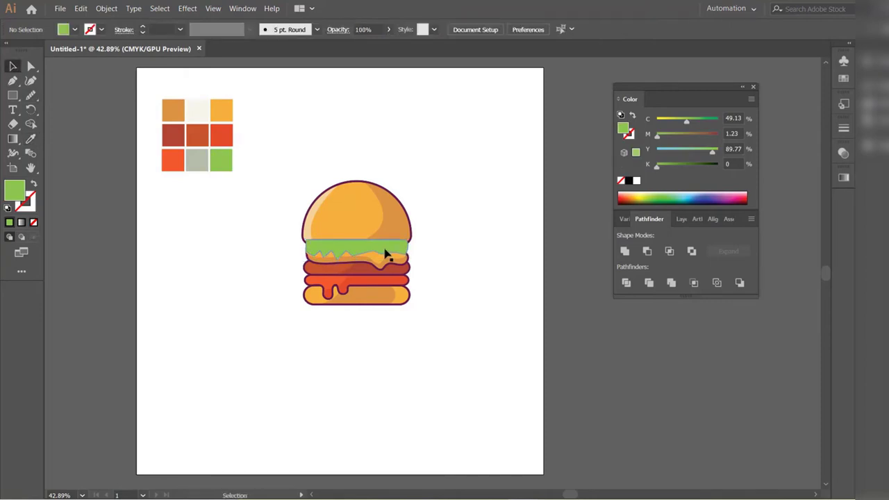
- Bring the bun in front of the lettuce and smooth the lettuce's wavy edge
{"action": "right_click", "coordinate": [361, 214]}
{"action": "mouse_move", "coordinate": [391, 328]}
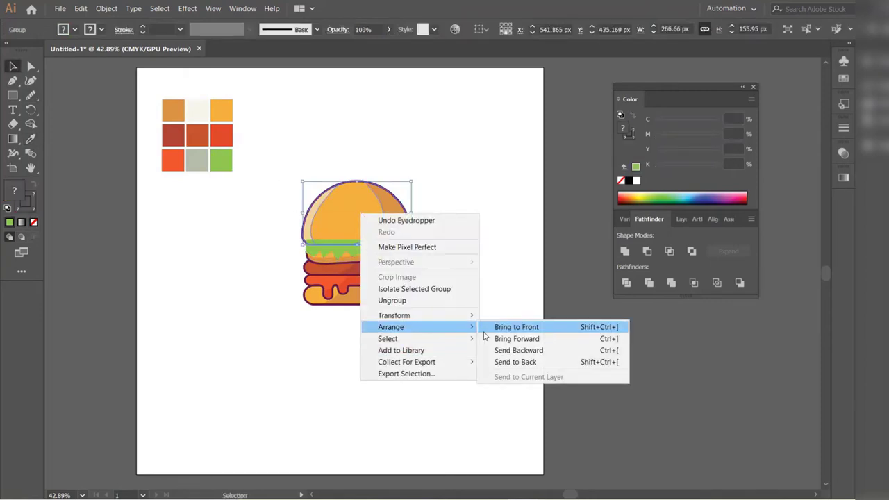
{"action": "left_click", "coordinate": [519, 350]}
{"action": "left_click", "coordinate": [309, 254]}
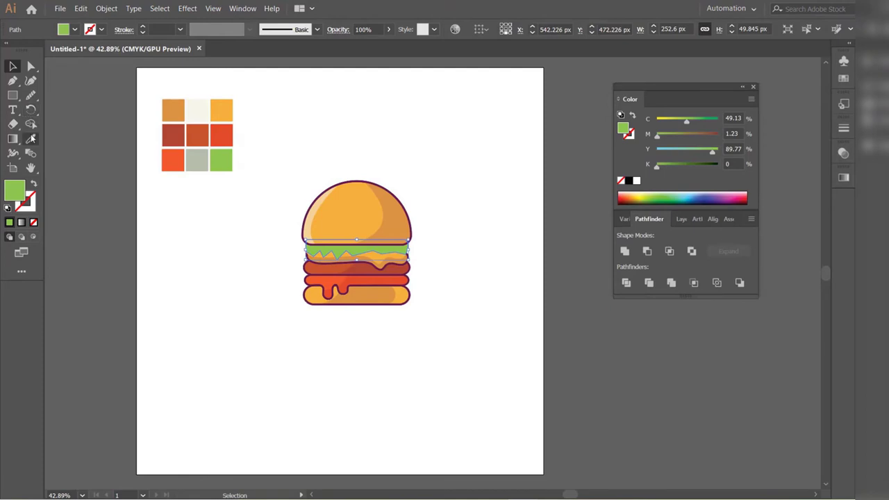
{"action": "left_click", "coordinate": [31, 95]}
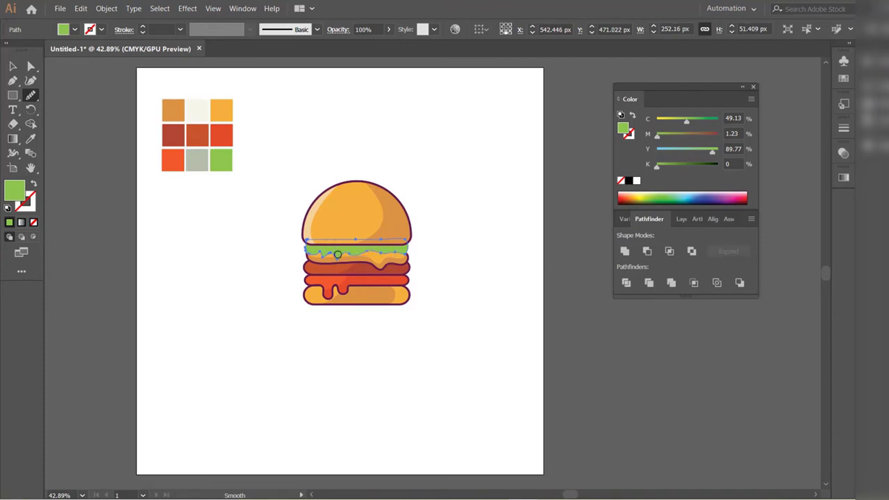
{"action": "left_click", "coordinate": [12, 67]}
{"action": "left_click", "coordinate": [143, 202]}
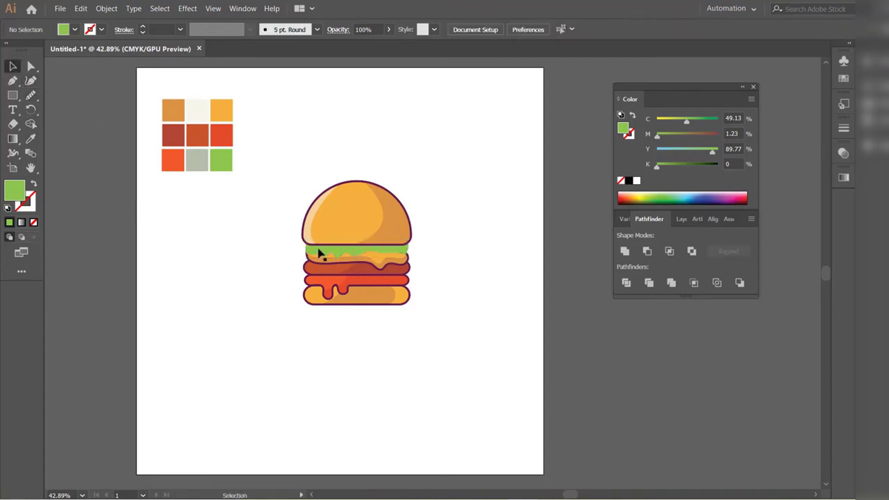
- Give the lettuce a 4 pt dark maroon outline
{"action": "left_click", "coordinate": [324, 252]}
{"action": "left_click", "coordinate": [101, 31]}
{"action": "left_click", "coordinate": [60, 81]}
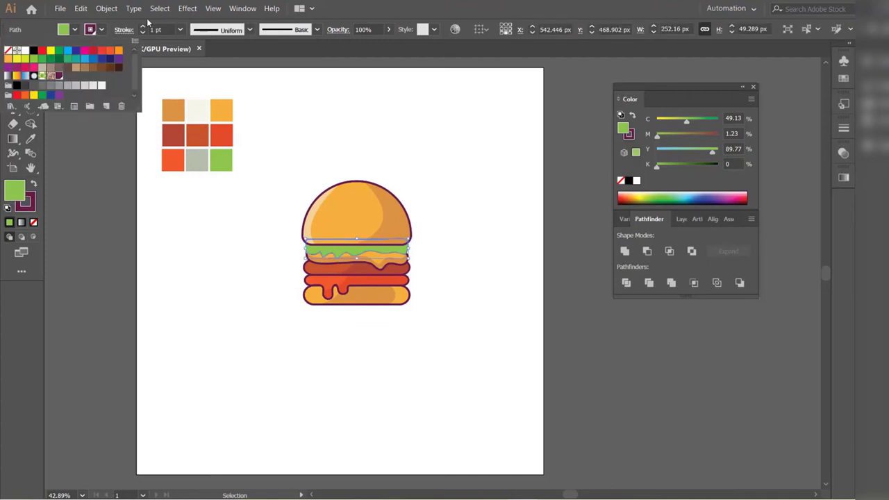
{"action": "left_click", "coordinate": [143, 27]}
{"action": "left_click", "coordinate": [143, 27]}
{"action": "left_click", "coordinate": [144, 26]}
{"action": "left_click", "coordinate": [187, 222]}
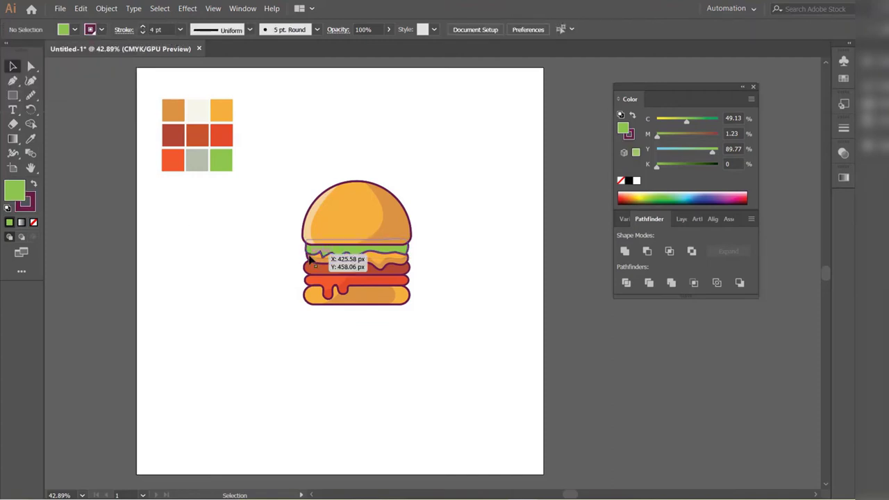
- Smooth the lettuce edge once more and nudge it slightly upward
{"action": "left_click", "coordinate": [314, 251]}
{"action": "left_click", "coordinate": [29, 96]}
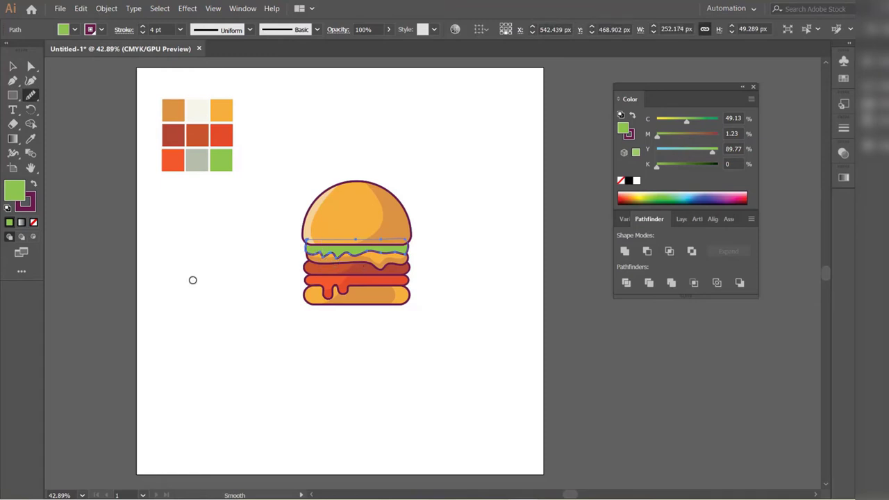
{"action": "left_click", "coordinate": [14, 66]}
{"action": "left_click", "coordinate": [213, 262]}
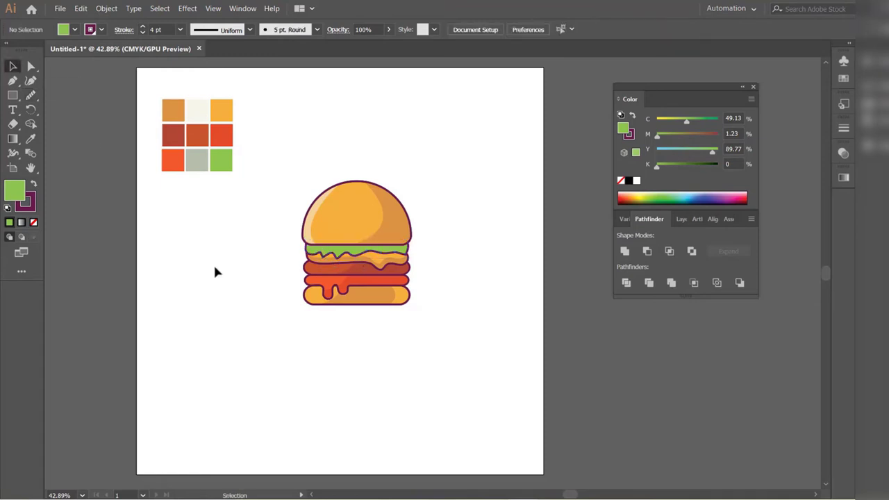
{"action": "left_click", "coordinate": [316, 255]}
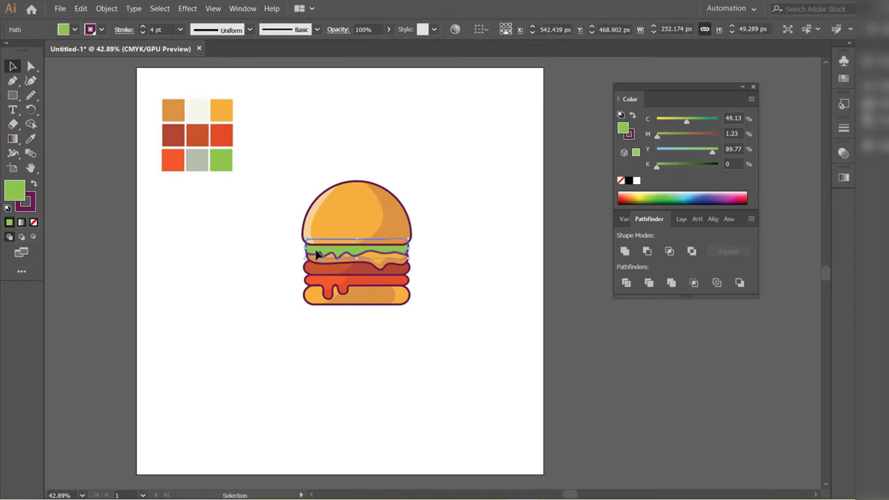
{"action": "key", "text": "Up"}
{"action": "key", "text": "Up"}
{"action": "key", "text": "Up"}
{"action": "key", "text": "Up"}
{"action": "key", "text": "Up"}
{"action": "key", "text": "Up"}
{"action": "key", "text": "Up"}
{"action": "key", "text": "Up"}
{"action": "key", "text": "Up"}
{"action": "key", "text": "Up"}
{"action": "key", "text": "Up"}
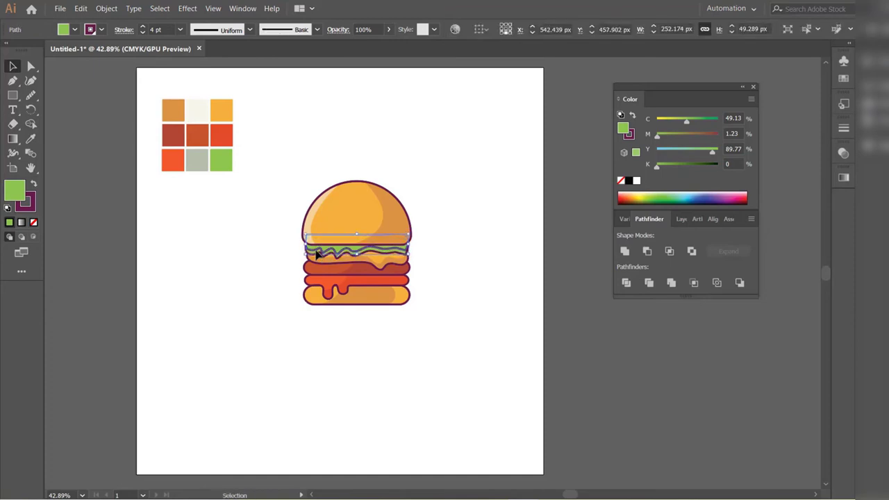
- Fill the lettuce copy with a 38% translucent dark green shade
{"action": "left_click", "coordinate": [31, 141]}
{"action": "left_click", "coordinate": [203, 157]}
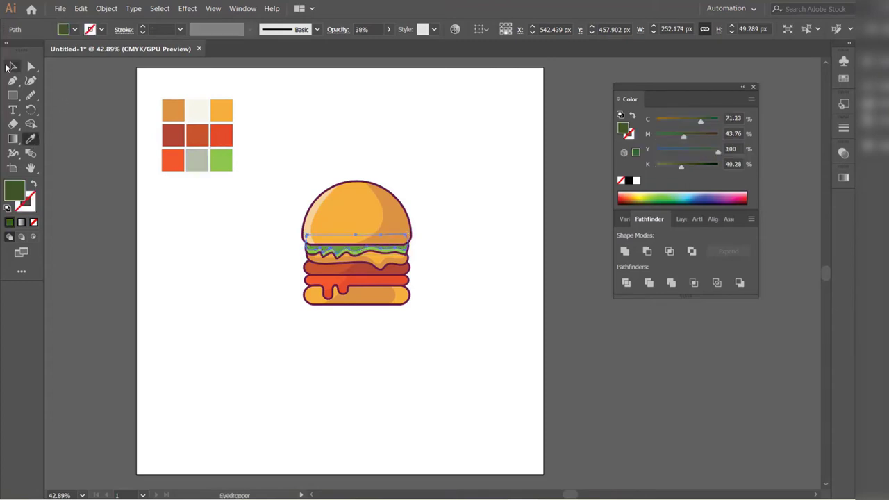
{"action": "left_click", "coordinate": [12, 66]}
{"action": "left_click", "coordinate": [216, 270]}
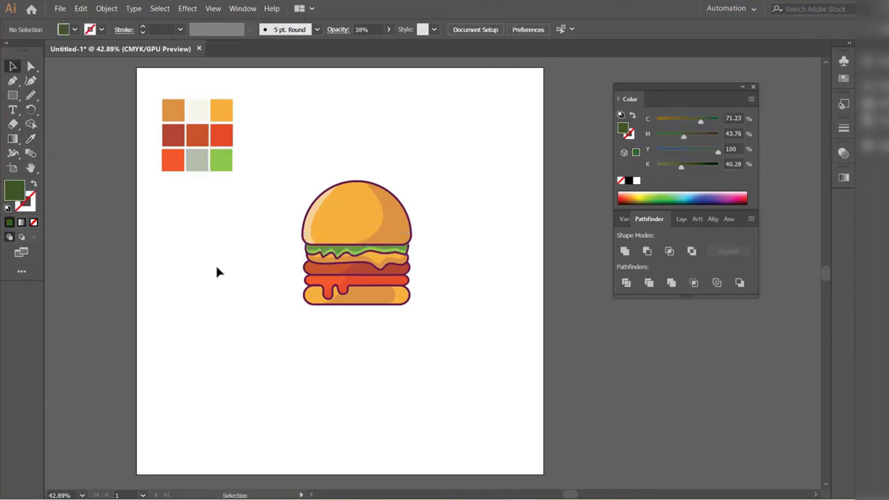
{"action": "left_click", "coordinate": [337, 257]}
{"action": "left_click", "coordinate": [339, 253], "text": "shift"}
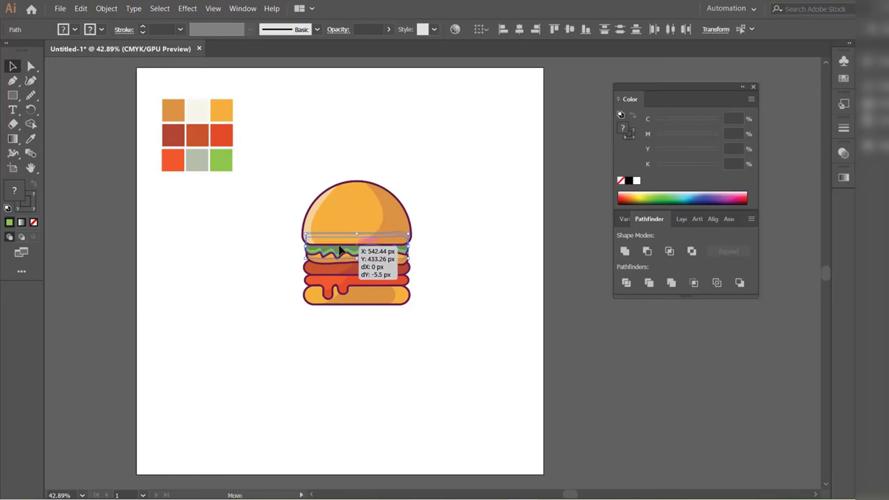
{"action": "left_click", "coordinate": [472, 276]}
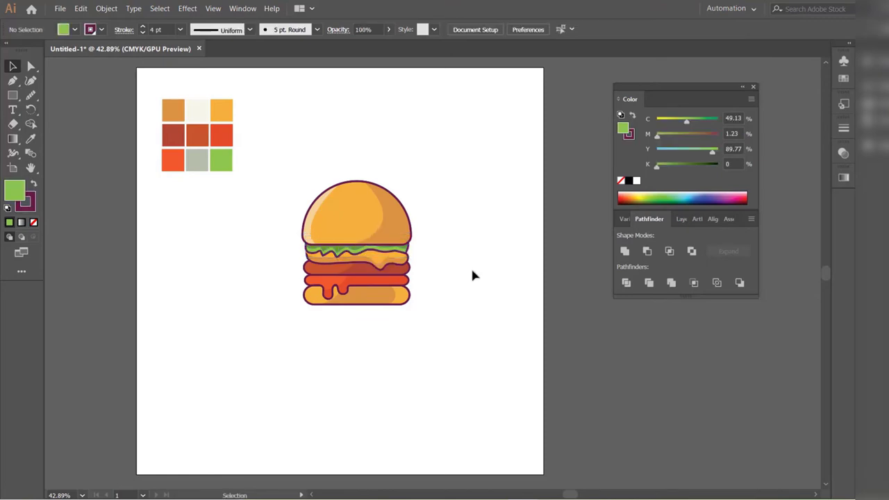
- Smooth the edge of the light green lettuce layer
{"action": "left_click", "coordinate": [335, 259]}
{"action": "left_click", "coordinate": [30, 97]}
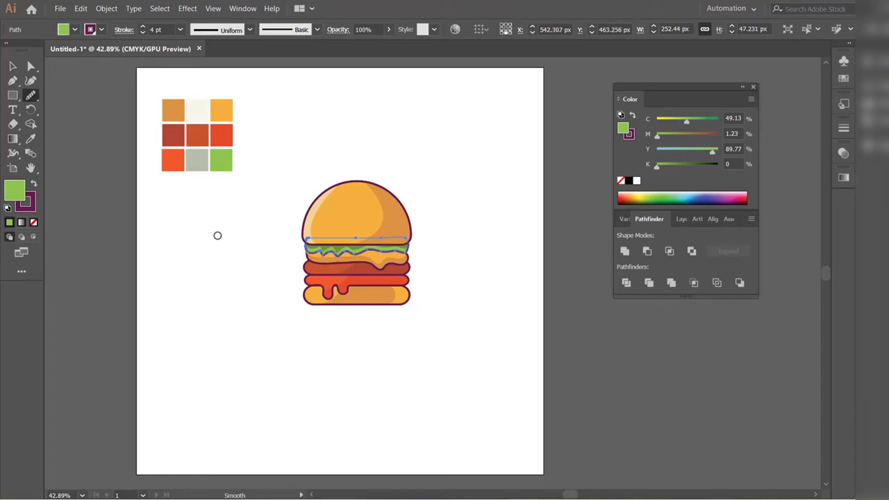
{"action": "left_click", "coordinate": [13, 66]}
{"action": "left_click", "coordinate": [159, 243]}
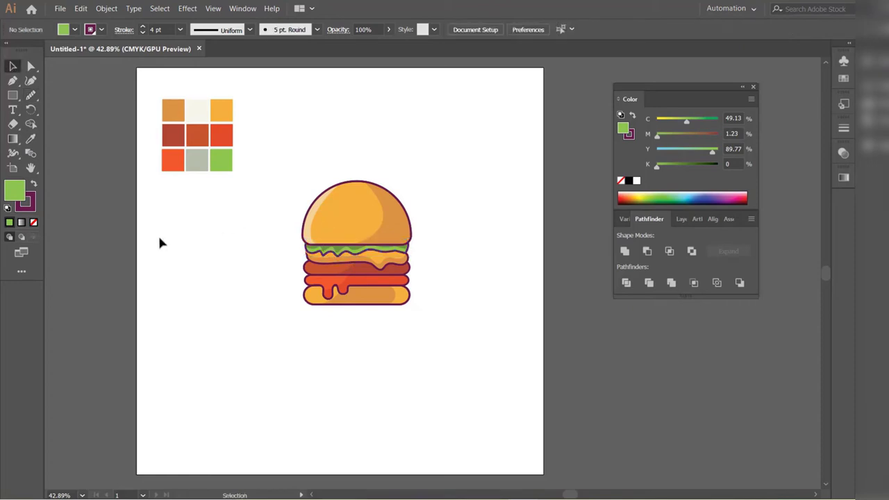
{"action": "left_click", "coordinate": [353, 254]}
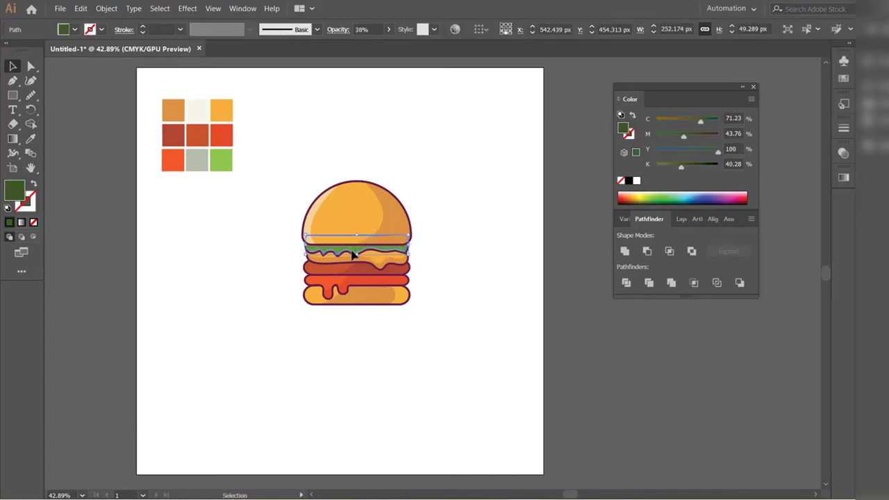
{"action": "left_click", "coordinate": [430, 272]}
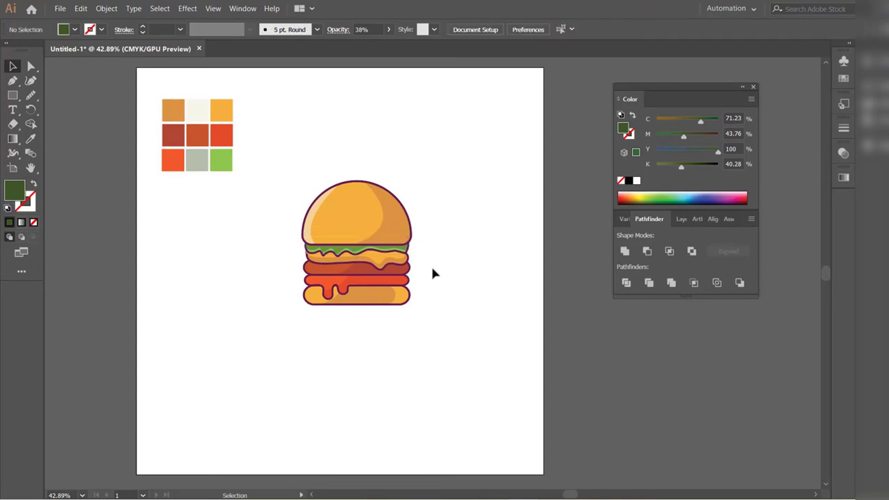
- Group the burger parts together and select the whole burger
{"action": "right_click", "coordinate": [311, 254]}
{"action": "left_click", "coordinate": [327, 312]}
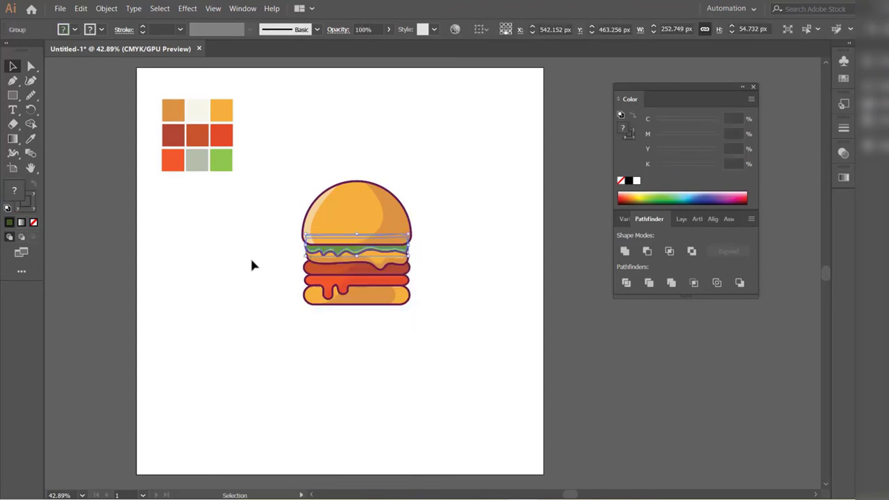
{"action": "left_click", "coordinate": [295, 171]}
{"action": "key", "text": "ctrl+a"}
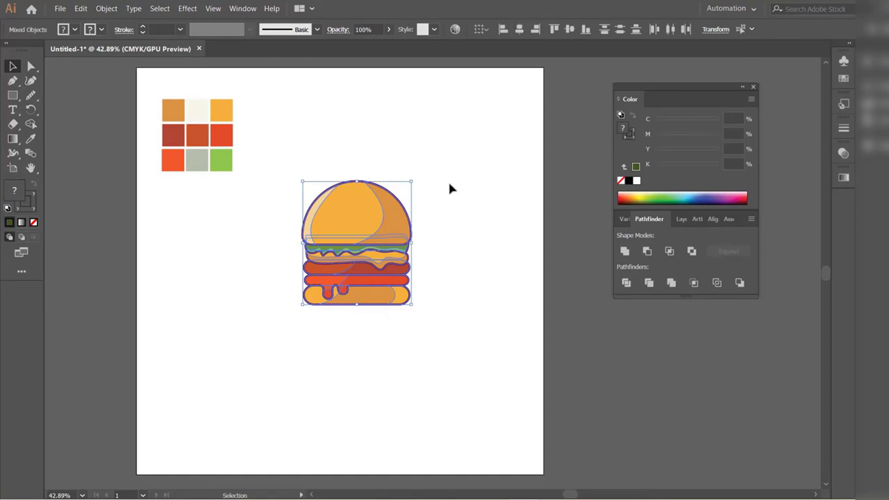
{"action": "left_click", "coordinate": [224, 194]}
- Draw a wide cream rectangle left of the burger and rotate it to a 45° slant
{"action": "key", "text": "m"}
{"action": "left_click_drag", "start_coordinate": [181, 235], "coordinate": [251, 261]}
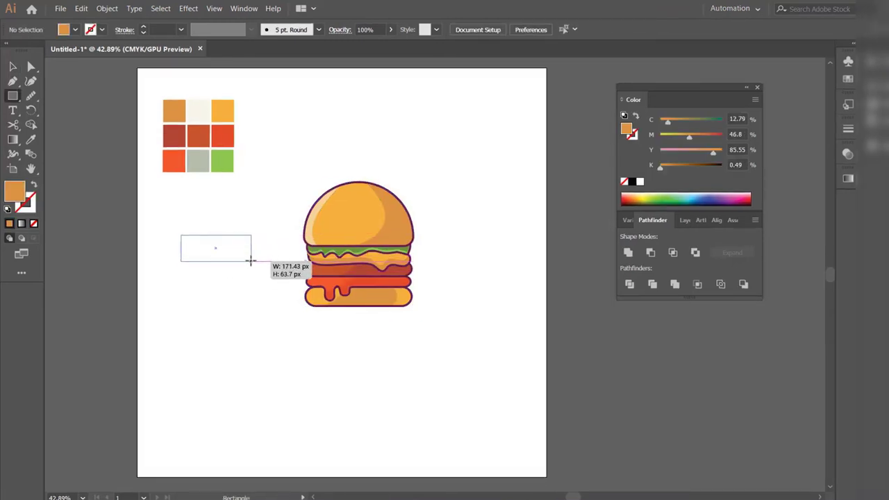
{"action": "left_click", "coordinate": [31, 139]}
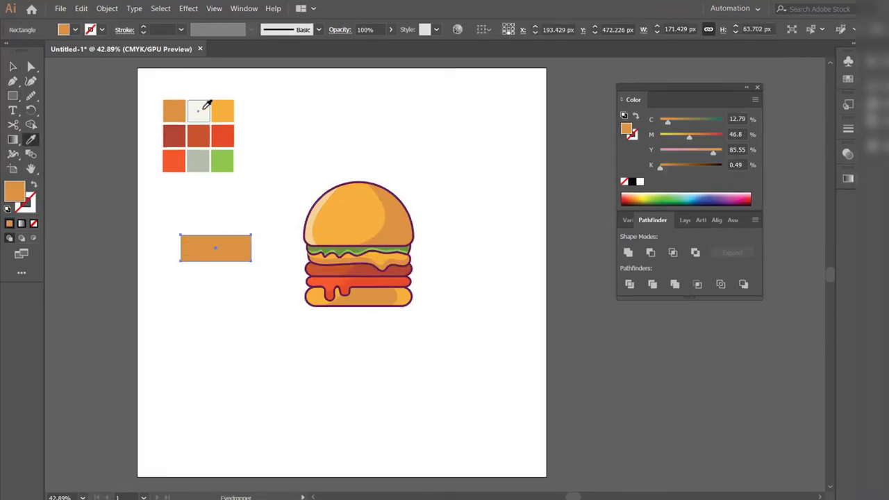
{"action": "left_click", "coordinate": [200, 109]}
{"action": "key", "text": "v"}
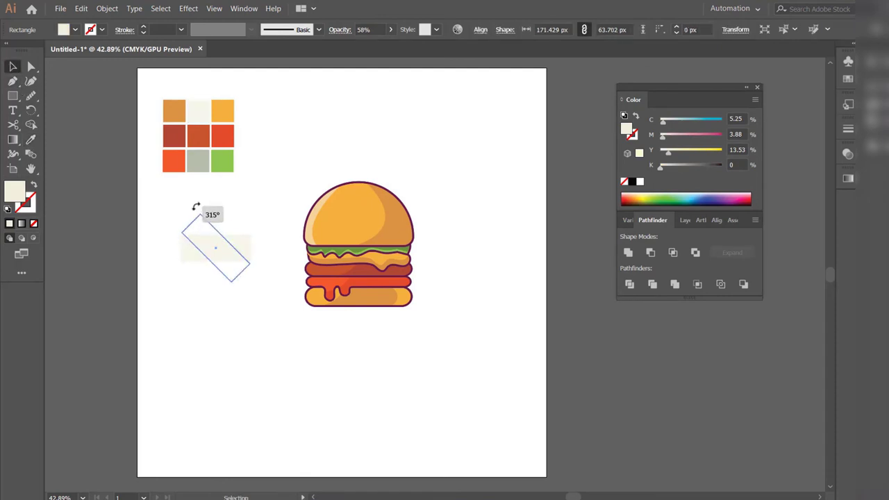
{"action": "left_click_drag", "start_coordinate": [179, 229], "coordinate": [182, 209]}
{"action": "left_click", "coordinate": [180, 205]}
- Add an orange line along the rectangle's edge and group it with the rectangle
{"action": "left_click", "coordinate": [13, 81]}
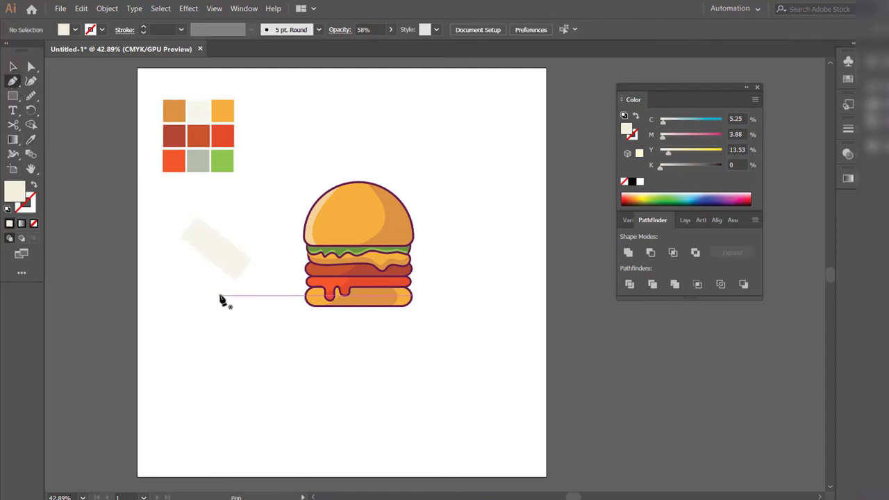
{"action": "left_click", "coordinate": [180, 239]}
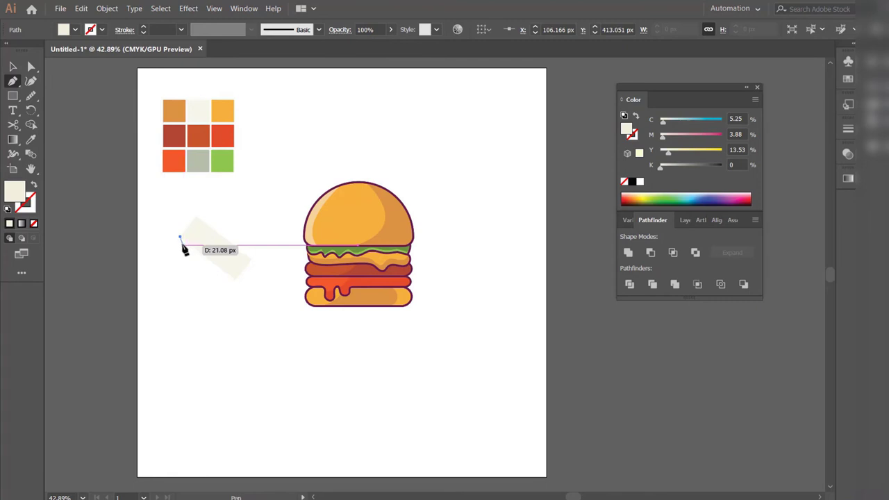
{"action": "left_click", "coordinate": [237, 283]}
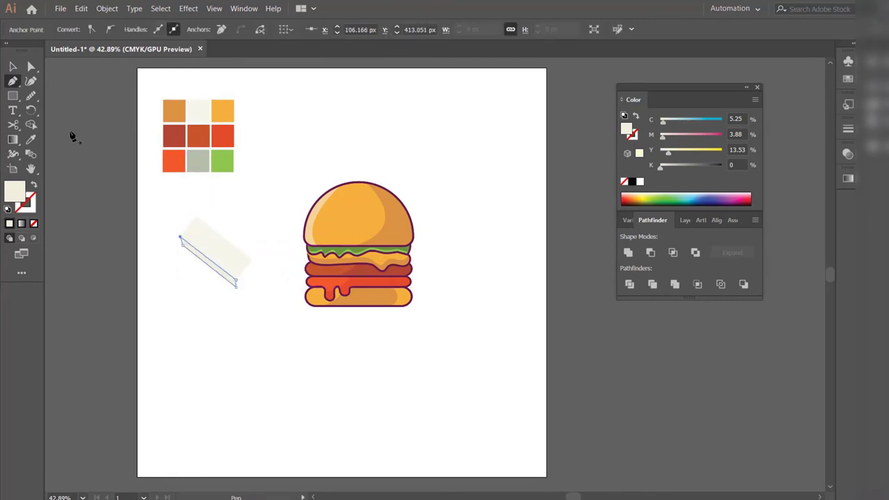
{"action": "left_click", "coordinate": [31, 139]}
{"action": "left_click", "coordinate": [173, 104]}
{"action": "left_click", "coordinate": [13, 67]}
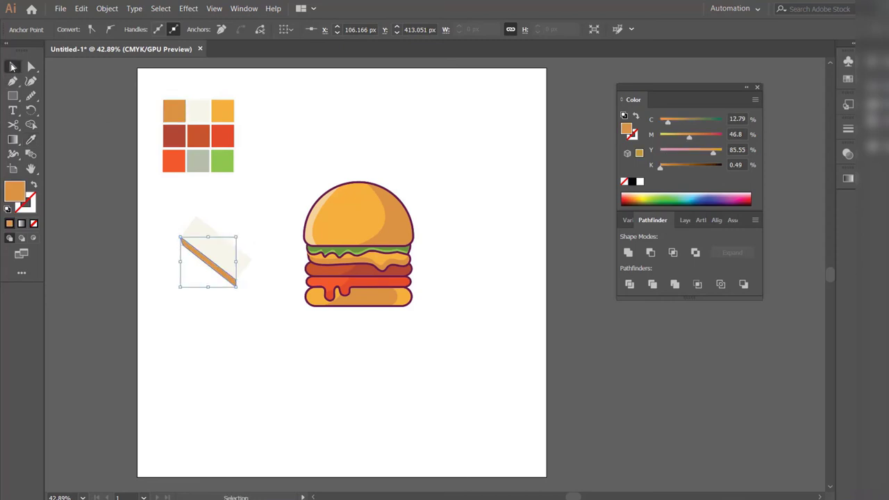
{"action": "left_click", "coordinate": [205, 245], "text": "shift"}
{"action": "right_click", "coordinate": [235, 262]}
{"action": "left_click", "coordinate": [264, 328]}
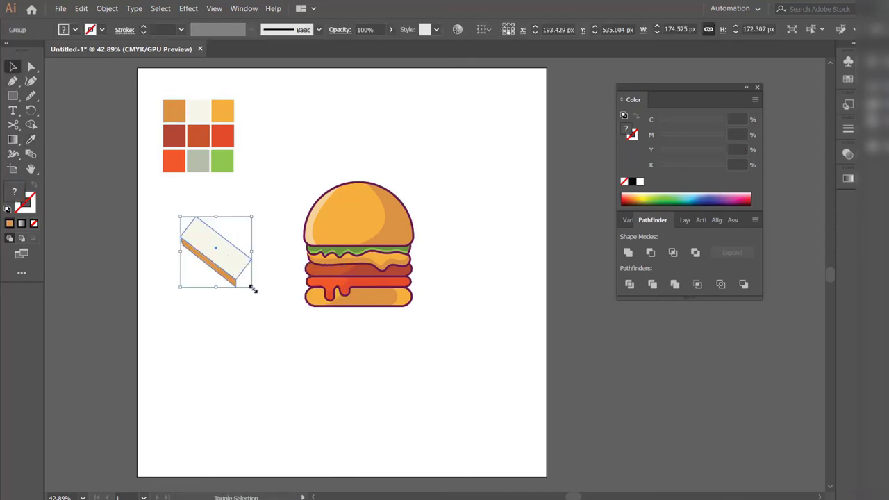
- Shrink the grouped highlight mark to about 17 × 17 px and move it
{"action": "left_click_drag", "start_coordinate": [253, 289], "coordinate": [222, 253]}
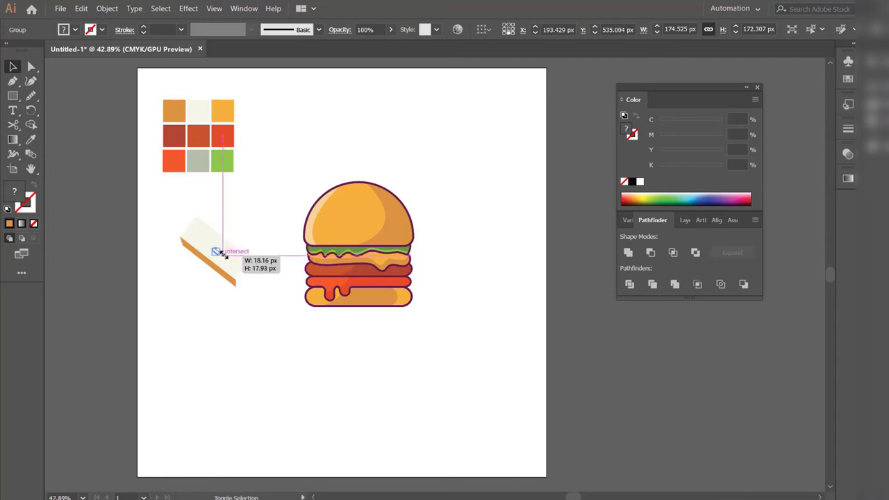
{"action": "left_click", "coordinate": [254, 240]}
{"action": "mouse_move", "coordinate": [222, 254]}
{"action": "left_mouse_down"}
{"action": "mouse_move", "coordinate": [215, 249]}
{"action": "mouse_move", "coordinate": [220, 256]}
{"action": "mouse_move", "coordinate": [331, 221]}
{"action": "left_mouse_up"}
{"action": "left_click", "coordinate": [215, 253]}
{"action": "left_click", "coordinate": [246, 237]}
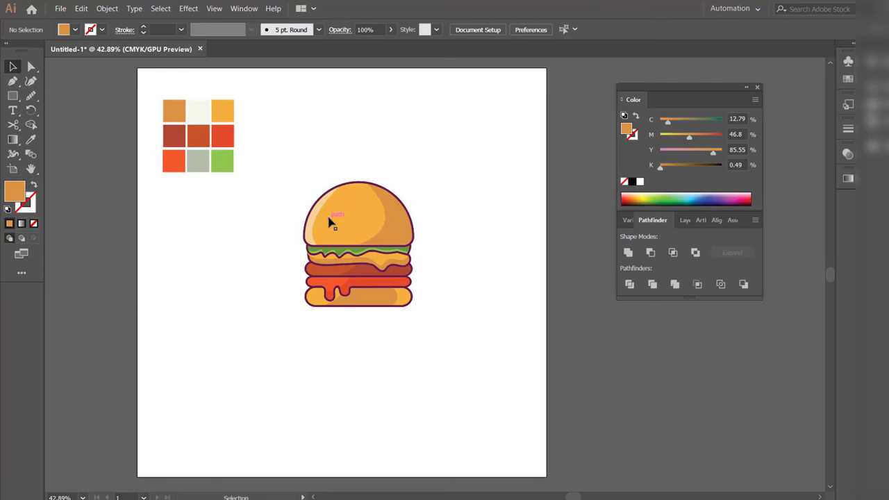
- Place a small highlight mark on the top bun and copy it to several spots
{"action": "left_click_drag", "start_coordinate": [330, 221], "coordinate": [352, 211]}
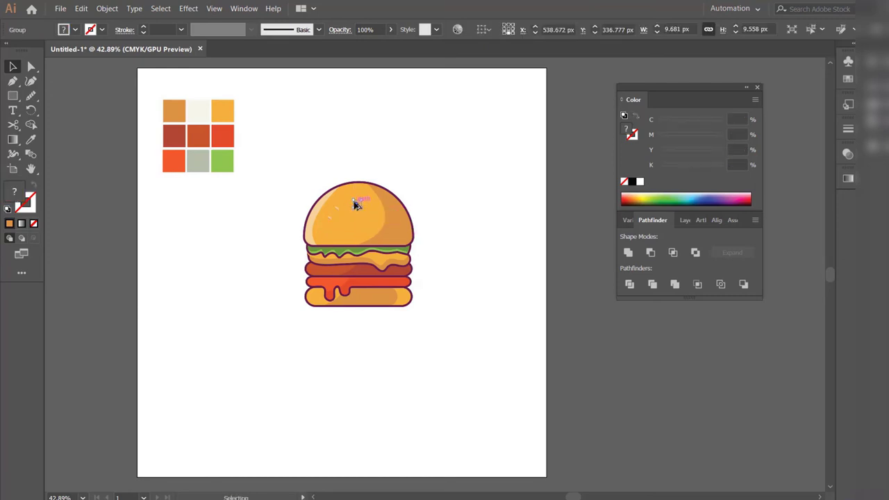
{"action": "left_click", "coordinate": [367, 222]}
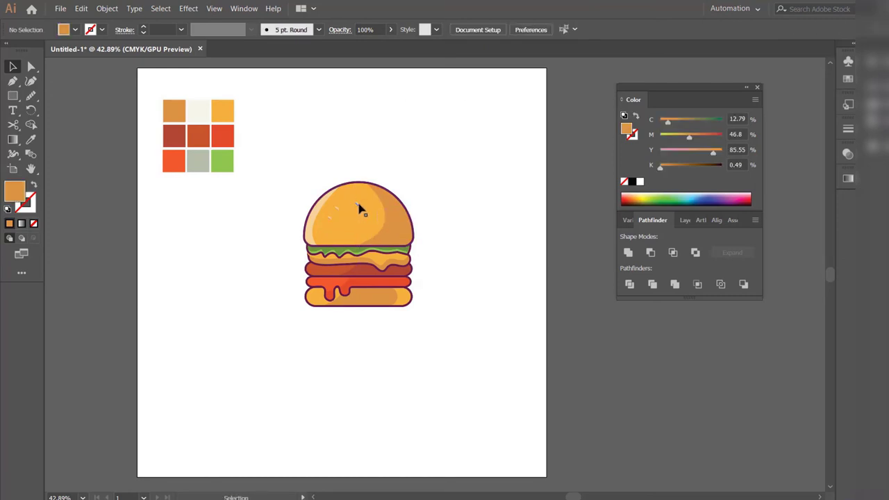
{"action": "mouse_move", "coordinate": [357, 211]}
{"action": "left_mouse_down"}
{"action": "mouse_move", "coordinate": [344, 222]}
{"action": "mouse_move", "coordinate": [364, 223]}
{"action": "mouse_move", "coordinate": [361, 205]}
{"action": "mouse_move", "coordinate": [334, 206]}
{"action": "mouse_move", "coordinate": [364, 220]}
{"action": "left_mouse_up"}
{"action": "left_click", "coordinate": [298, 187]}
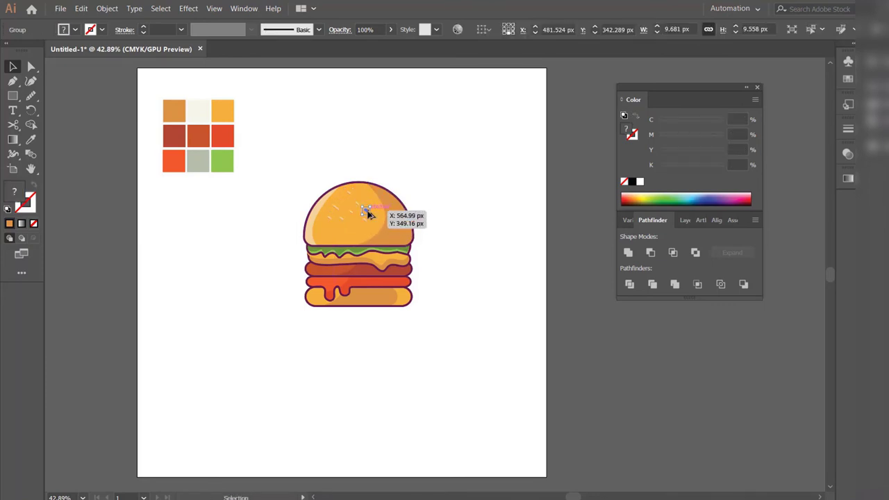
{"action": "left_click", "coordinate": [270, 205]}
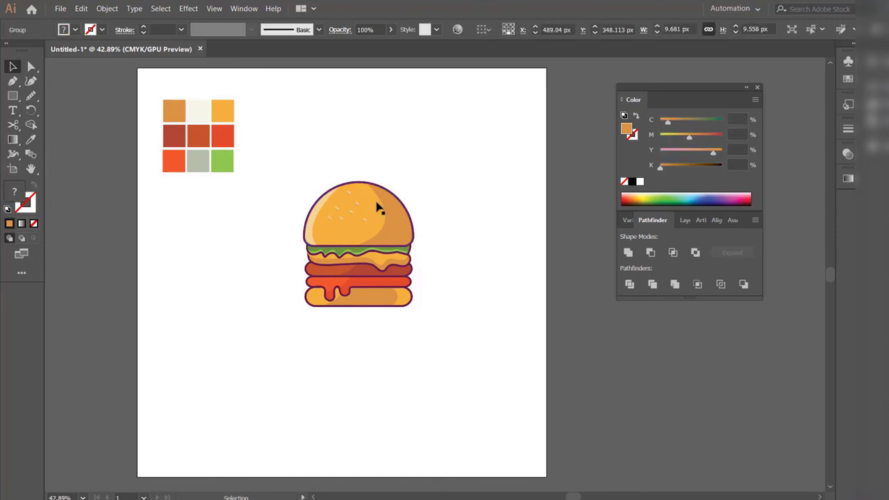
{"action": "left_click_drag", "start_coordinate": [364, 222], "coordinate": [341, 232]}
{"action": "left_click", "coordinate": [453, 134]}
- Rotate one seed mark on the bun through the Rotate dialog
{"action": "left_click", "coordinate": [341, 221]}
{"action": "right_click", "coordinate": [342, 217]}
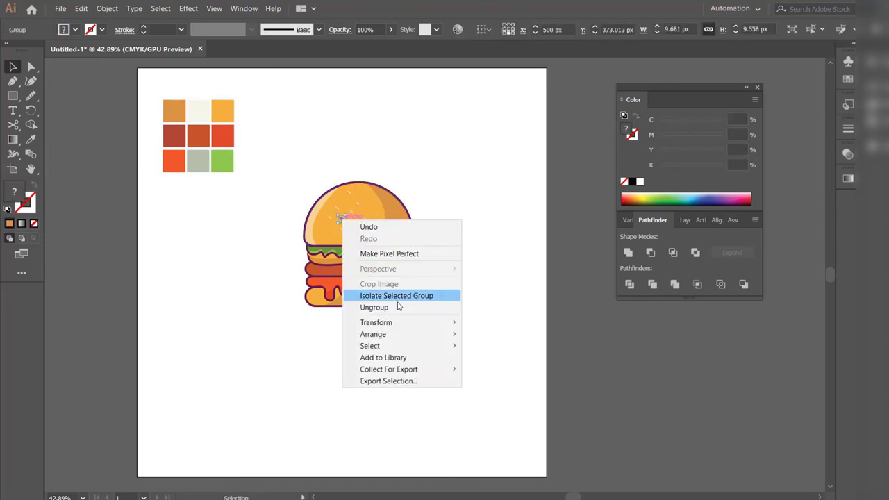
{"action": "left_click", "coordinate": [507, 351]}
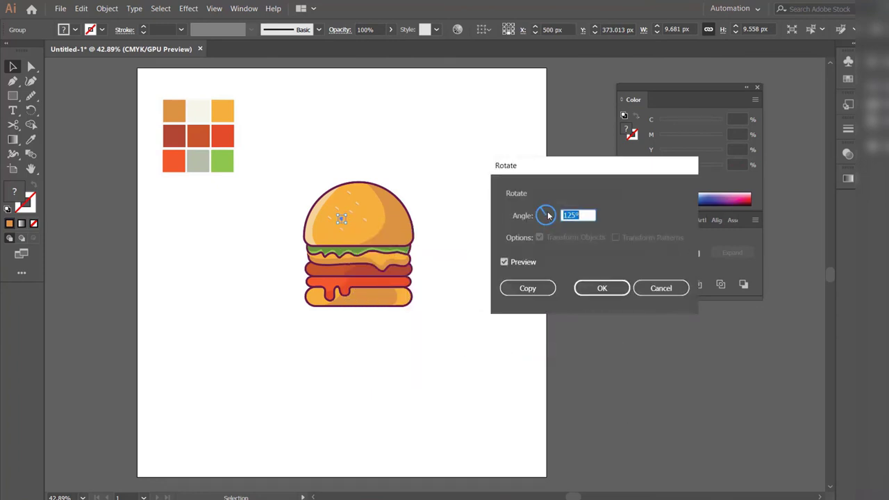
{"action": "left_click", "coordinate": [601, 288]}
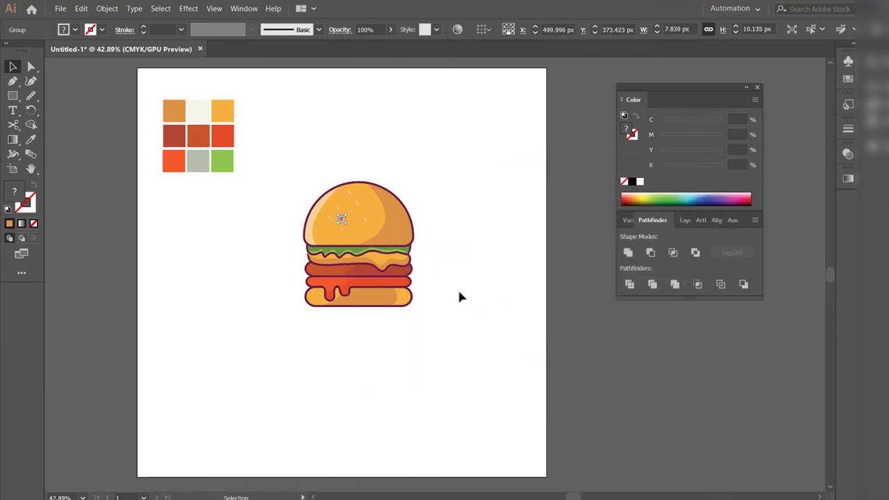
{"action": "left_click", "coordinate": [457, 288]}
- Rotate another seed mark 140° and move it up and left
{"action": "right_click", "coordinate": [341, 233]}
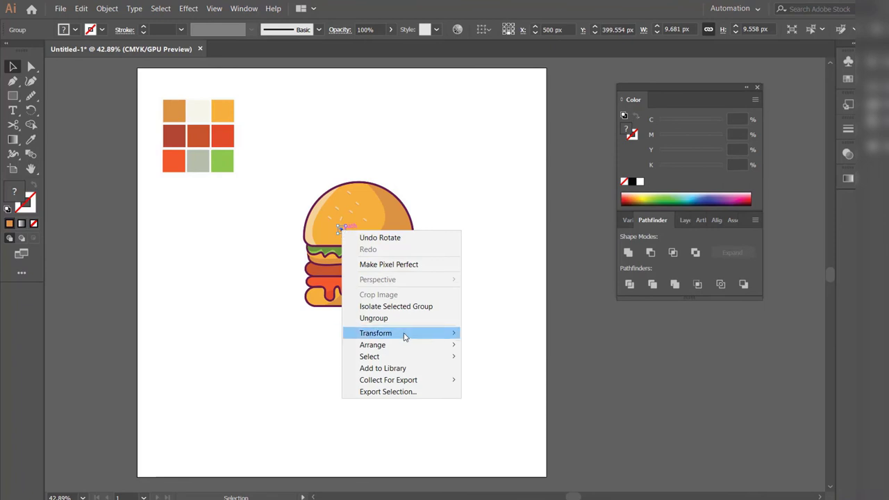
{"action": "left_click", "coordinate": [502, 361]}
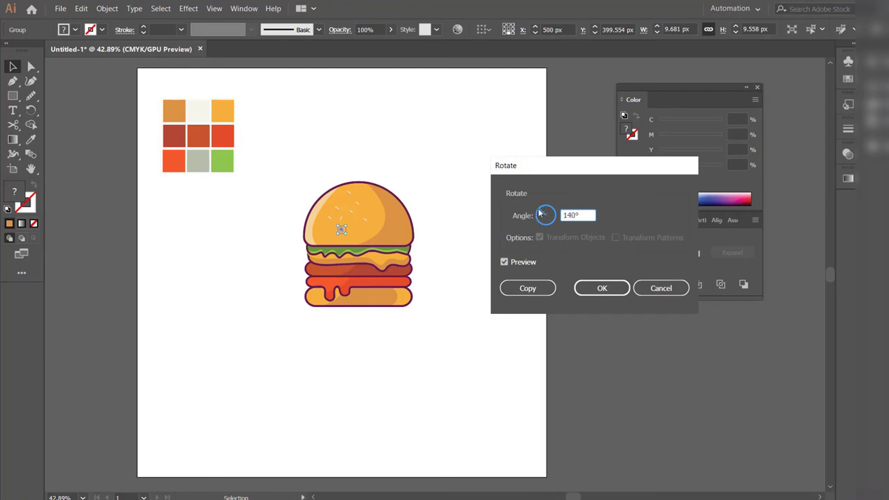
{"action": "left_click", "coordinate": [601, 289]}
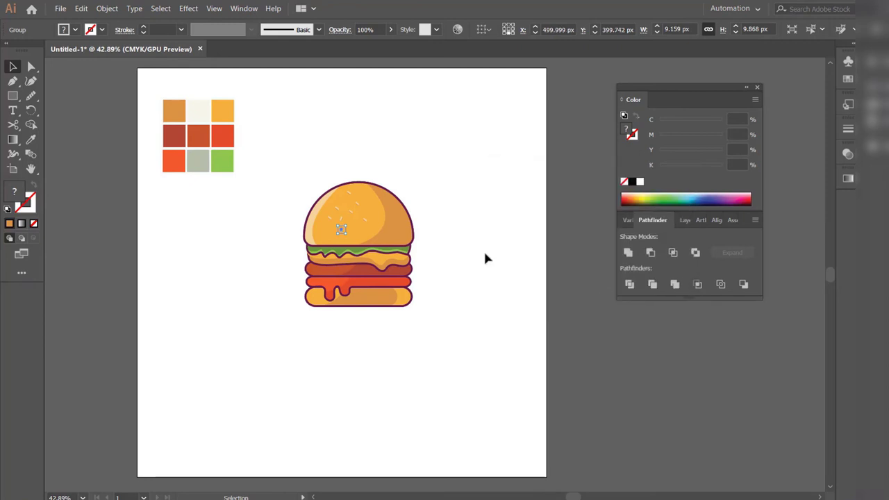
{"action": "left_click_drag", "start_coordinate": [342, 229], "coordinate": [339, 213]}
- Rotate a seed mark 15° and shift it right and slightly down
{"action": "right_click", "coordinate": [339, 213]}
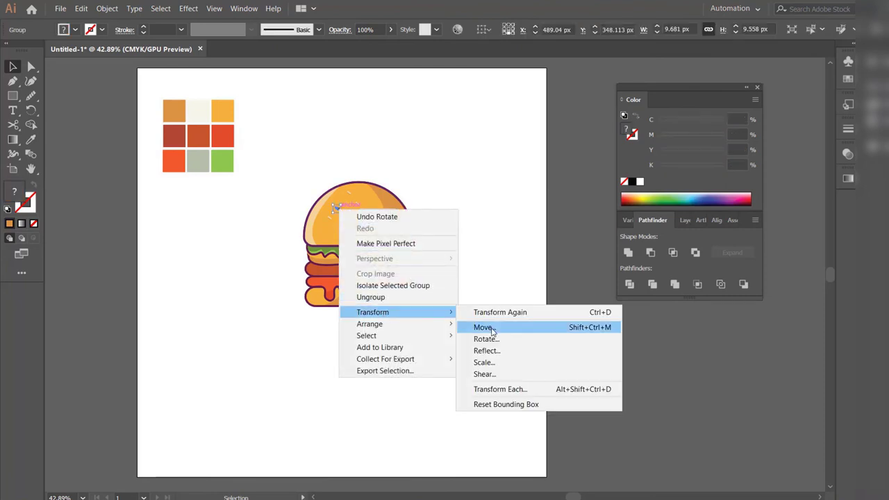
{"action": "left_click", "coordinate": [479, 284]}
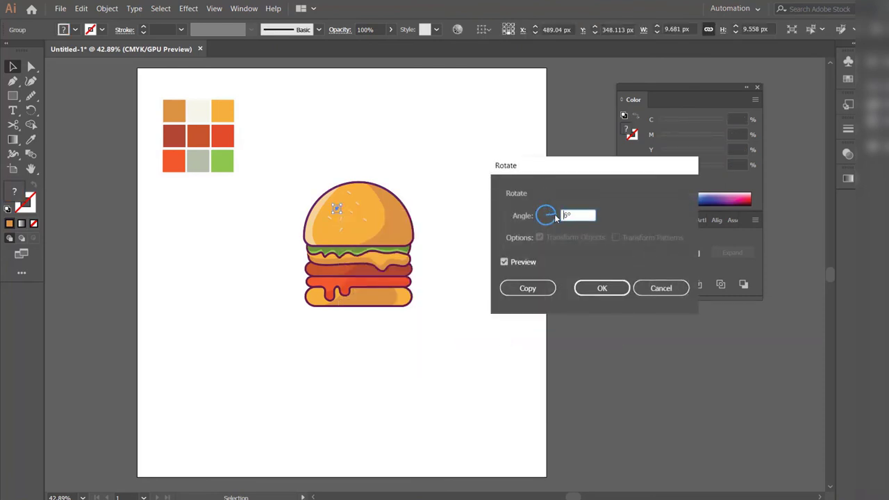
{"action": "left_click_drag", "start_coordinate": [555, 216], "coordinate": [555, 214]}
{"action": "left_click", "coordinate": [601, 289]}
{"action": "left_click_drag", "start_coordinate": [338, 213], "coordinate": [352, 216]}
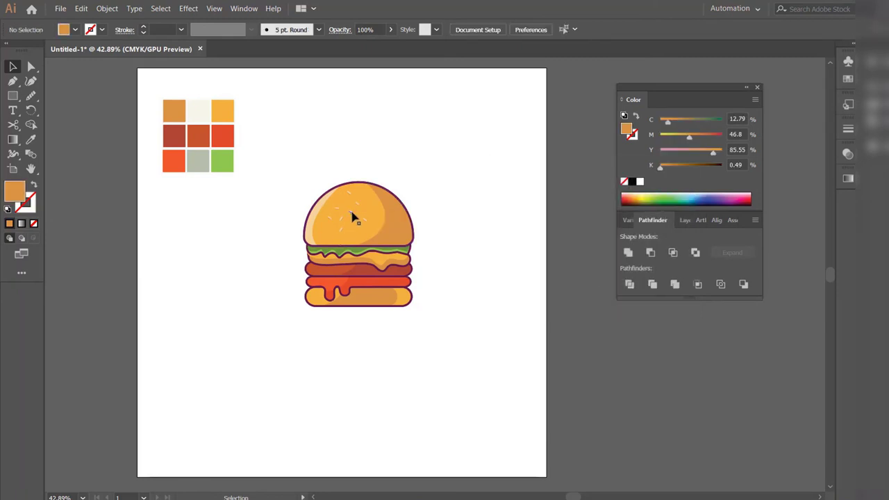
- Rotate another seed mark on the bun by 46°
{"action": "right_click", "coordinate": [351, 214]}
{"action": "mouse_move", "coordinate": [386, 315]}
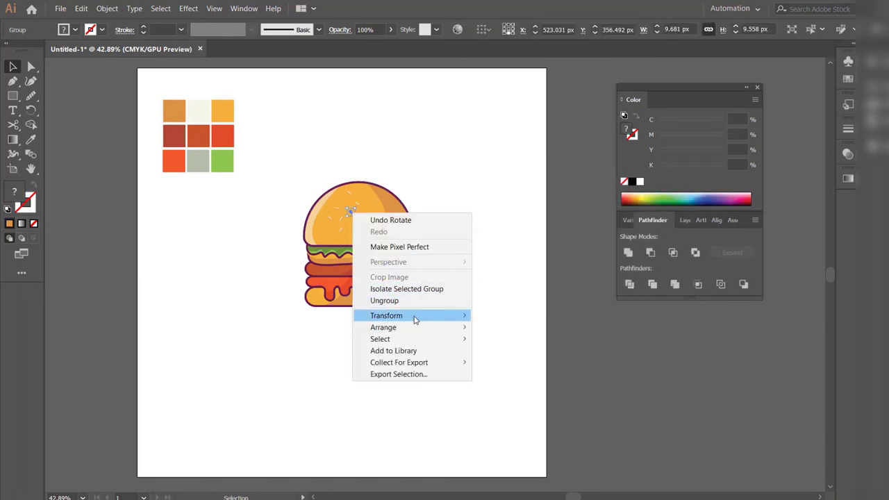
{"action": "left_click", "coordinate": [526, 341]}
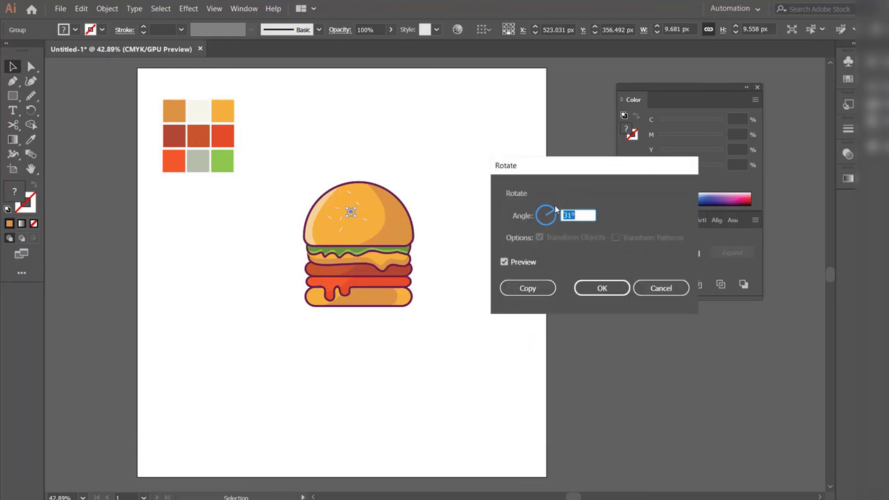
{"action": "left_click", "coordinate": [601, 289]}
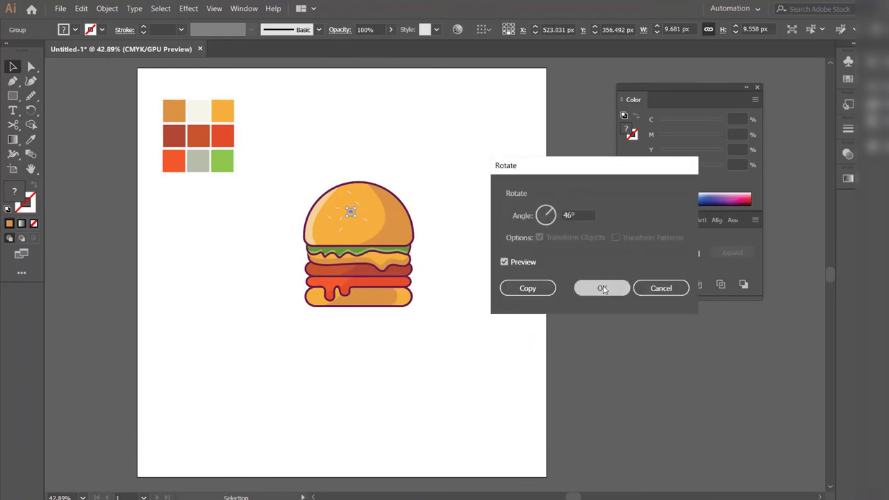
{"action": "left_click", "coordinate": [475, 198]}
- Mirror one small seed mark vertically
{"action": "left_click", "coordinate": [366, 219]}
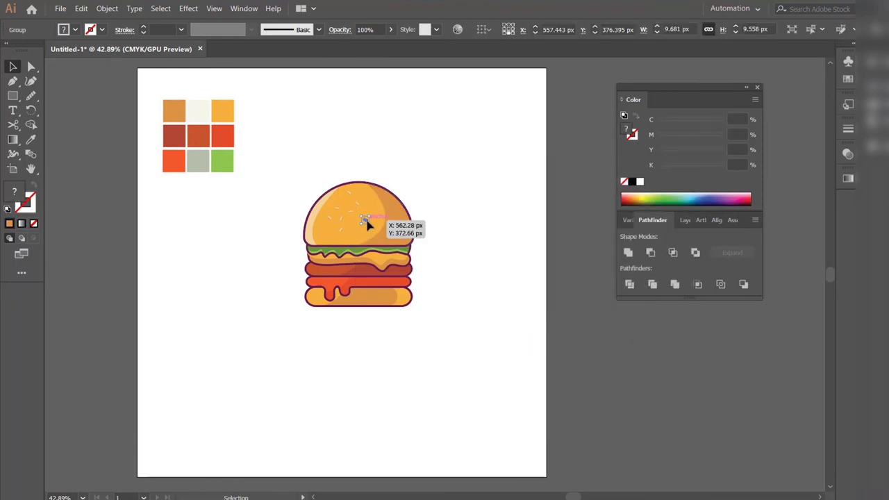
{"action": "right_click", "coordinate": [366, 220]}
{"action": "left_click", "coordinate": [534, 363]}
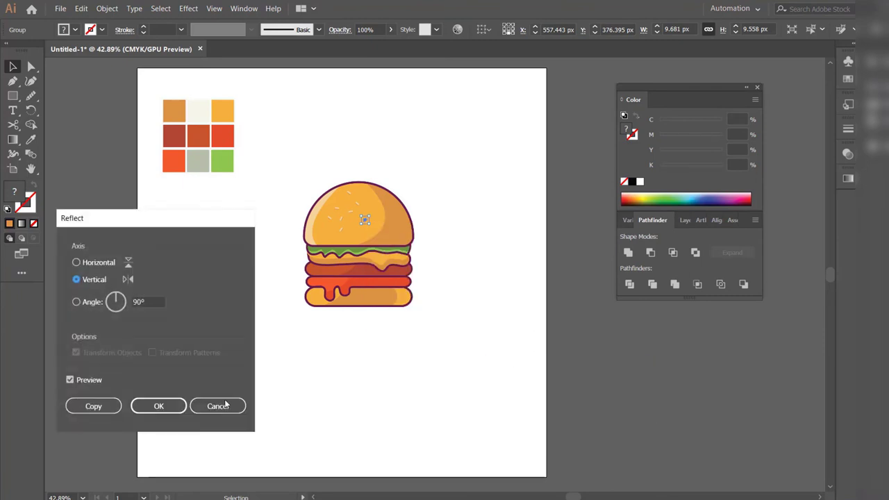
{"action": "left_click", "coordinate": [162, 406]}
{"action": "left_click", "coordinate": [445, 338]}
{"action": "left_click", "coordinate": [357, 207]}
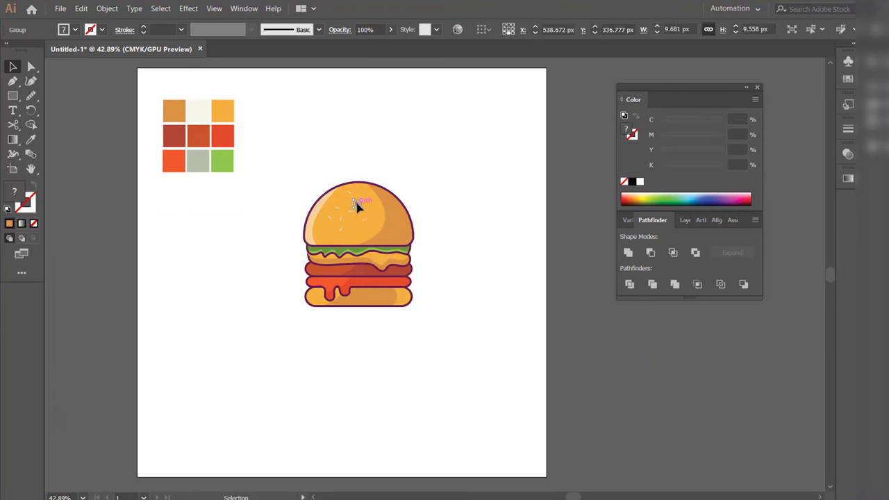
{"action": "left_click", "coordinate": [476, 161]}
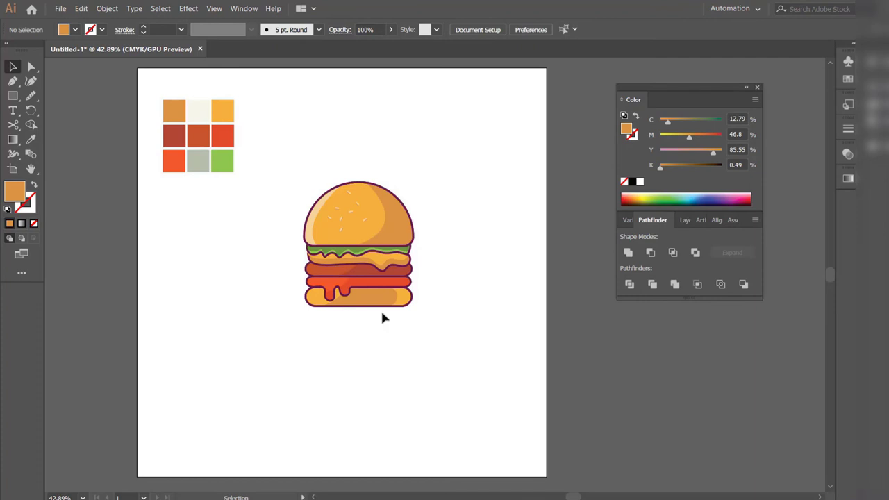
- Rotate the seed mark at the top of the bun by 306°
{"action": "right_click", "coordinate": [350, 195]}
{"action": "left_click", "coordinate": [506, 328]}
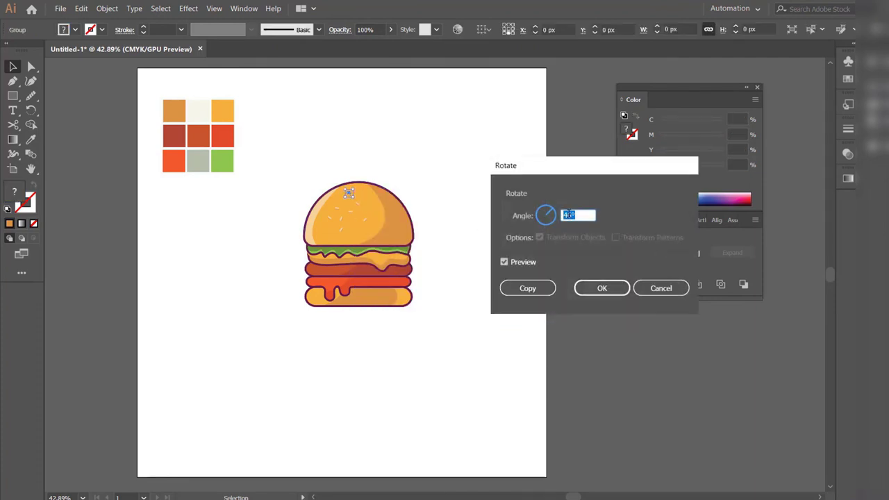
{"action": "type", "text": "306"}
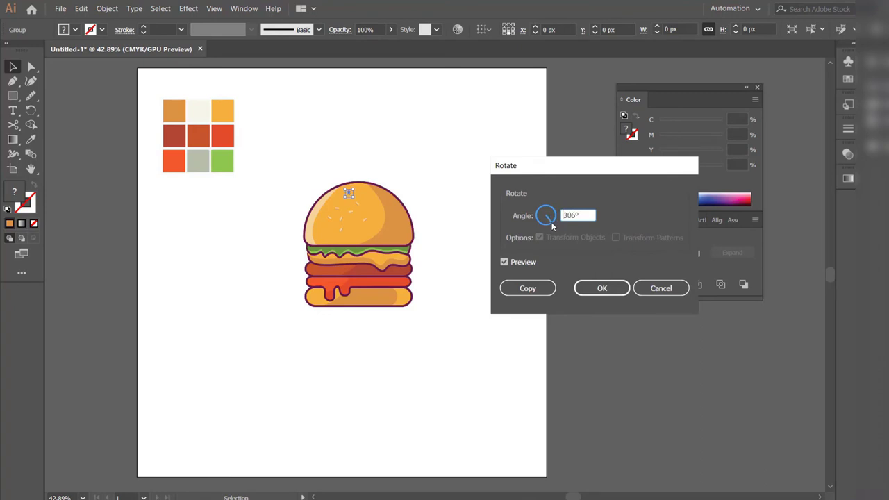
{"action": "left_click", "coordinate": [600, 289]}
{"action": "left_click", "coordinate": [392, 206]}
{"action": "left_click", "coordinate": [344, 189]}
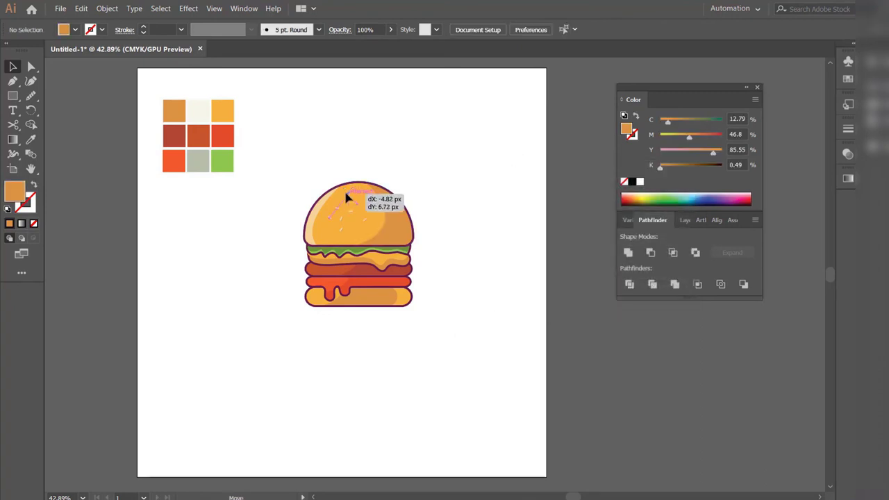
{"action": "left_click", "coordinate": [462, 180]}
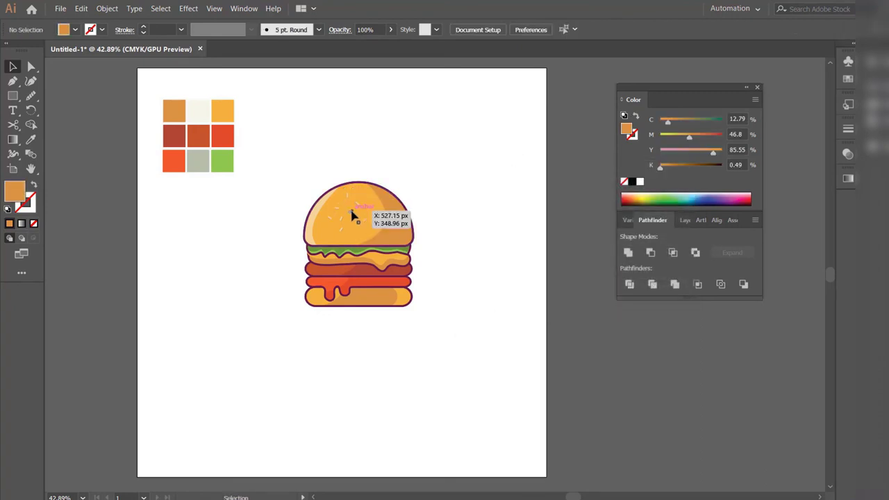
{"action": "left_click", "coordinate": [351, 228]}
{"action": "left_click", "coordinate": [460, 237]}
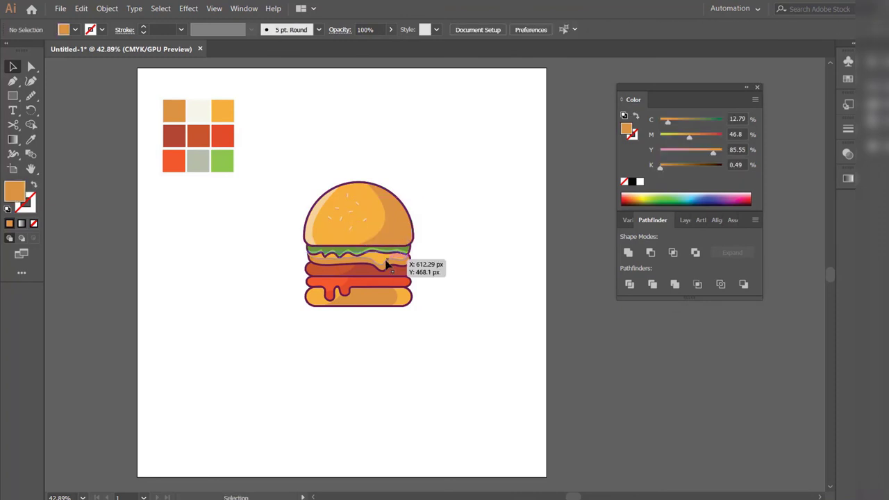
- Group the top bun parts and move the bun down about 11 px
{"action": "left_click_drag", "start_coordinate": [292, 193], "coordinate": [363, 234]}
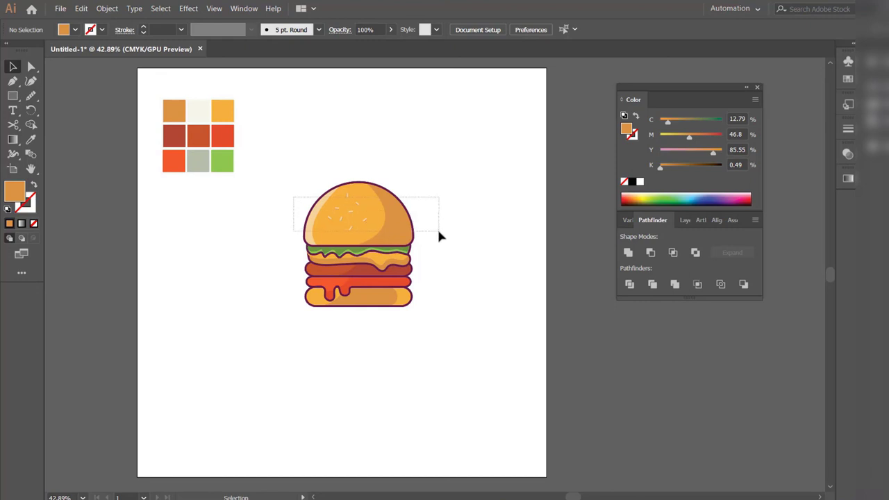
{"action": "right_click", "coordinate": [362, 234]}
{"action": "left_click", "coordinate": [411, 292]}
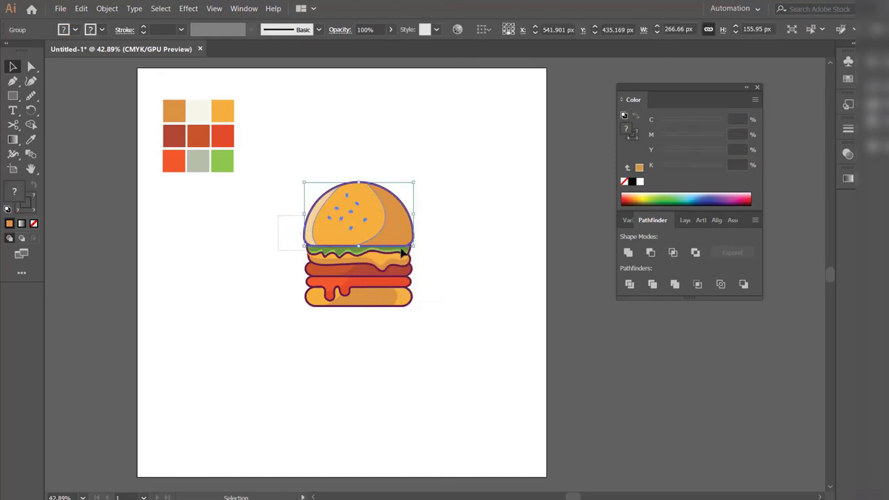
{"action": "left_click_drag", "start_coordinate": [389, 234], "coordinate": [391, 236]}
{"action": "left_click", "coordinate": [468, 238]}
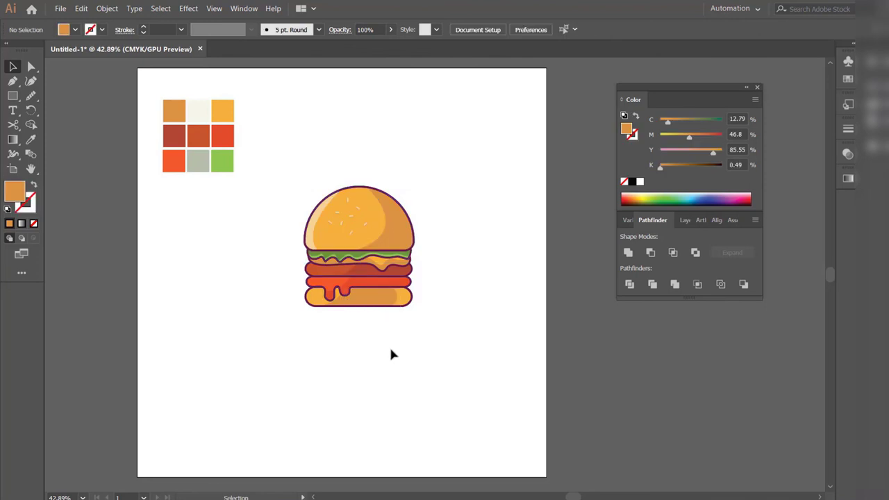
- Group all burger parts into a single object
{"action": "left_click_drag", "start_coordinate": [302, 179], "coordinate": [417, 321]}
{"action": "right_click", "coordinate": [367, 224]}
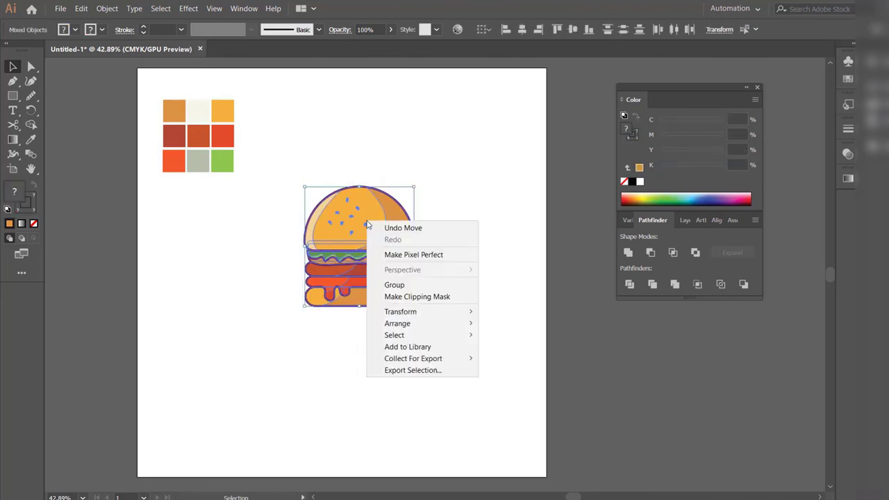
{"action": "left_click", "coordinate": [396, 285]}
{"action": "left_click", "coordinate": [297, 290]}
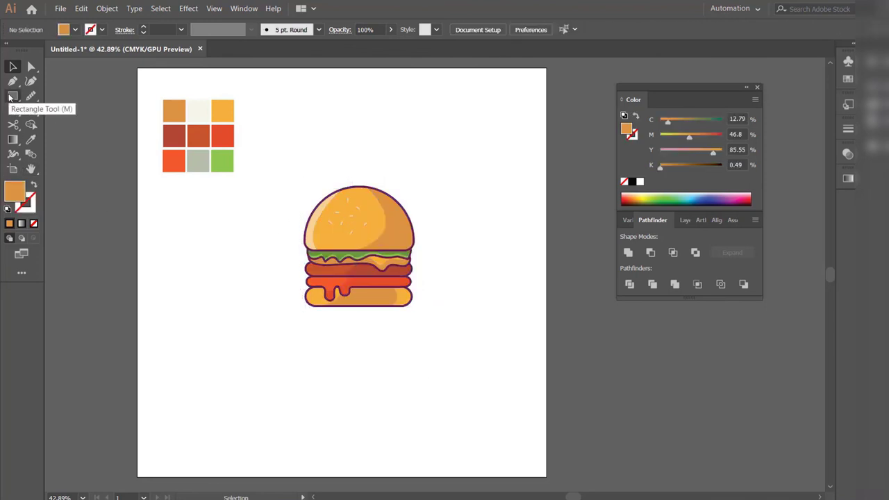
{"action": "right_click", "coordinate": [9, 98]}
- Draw a 4 pt dark maroon horizontal ground line, no fill, under the burger
{"action": "left_click", "coordinate": [91, 152]}
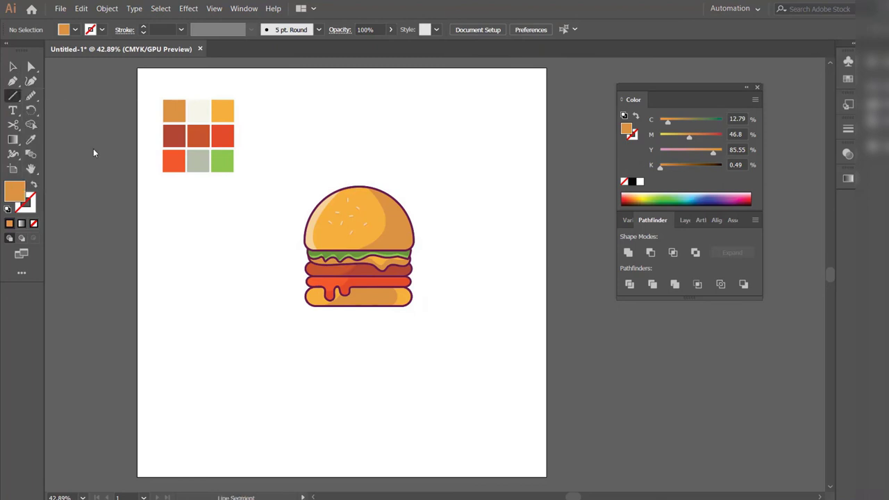
{"action": "left_click", "coordinate": [102, 30]}
{"action": "left_click", "coordinate": [60, 76]}
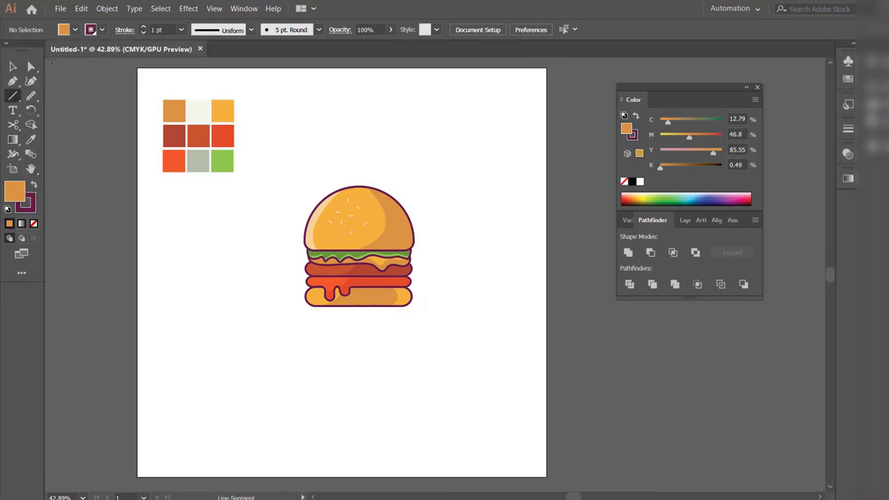
{"action": "left_click", "coordinate": [9, 54]}
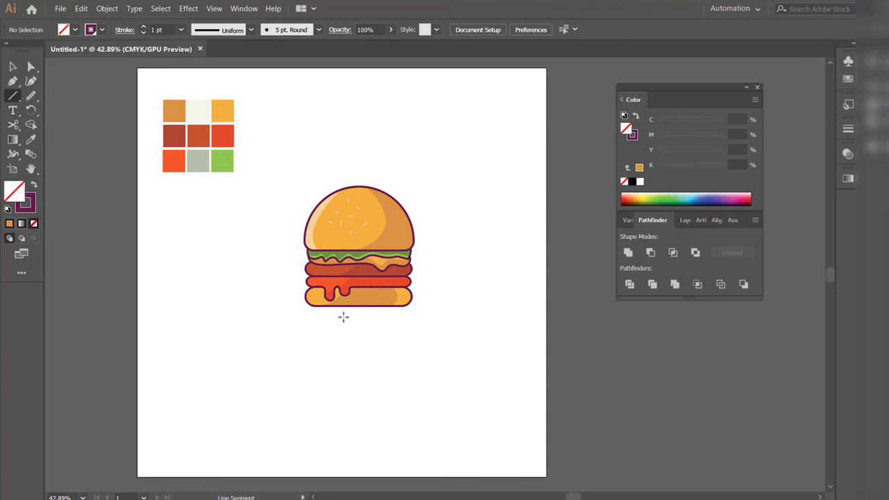
{"action": "left_click_drag", "start_coordinate": [275, 305], "coordinate": [478, 305]}
{"action": "left_click", "coordinate": [143, 26]}
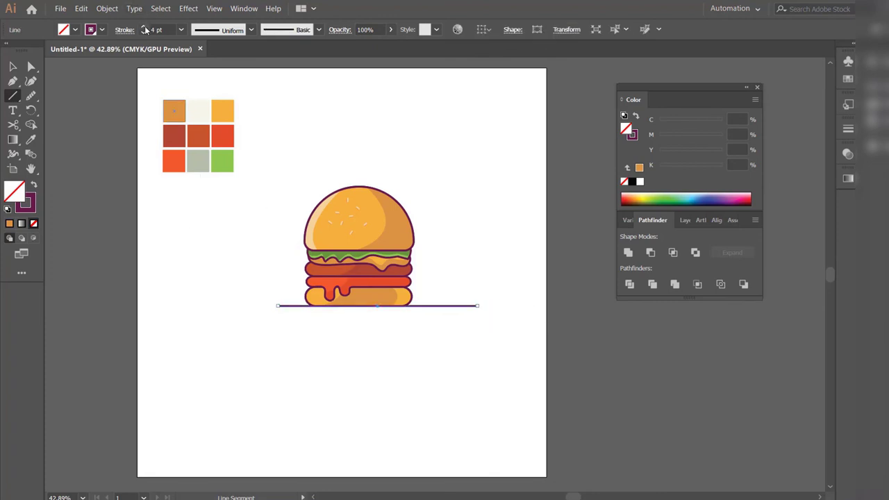
{"action": "left_click", "coordinate": [12, 67]}
{"action": "left_click", "coordinate": [183, 266]}
- Cut the ground line at four points with the Scissors Tool
{"action": "left_click", "coordinate": [301, 306]}
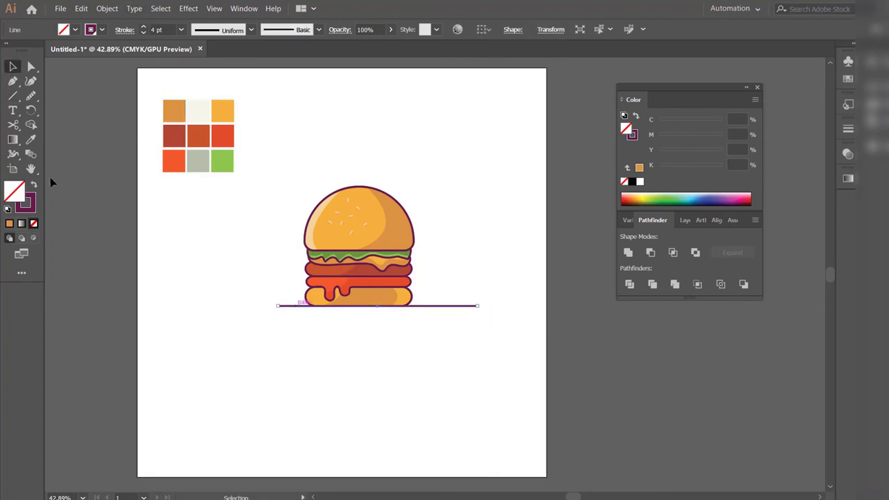
{"action": "left_click", "coordinate": [13, 124]}
{"action": "left_click", "coordinate": [289, 306]}
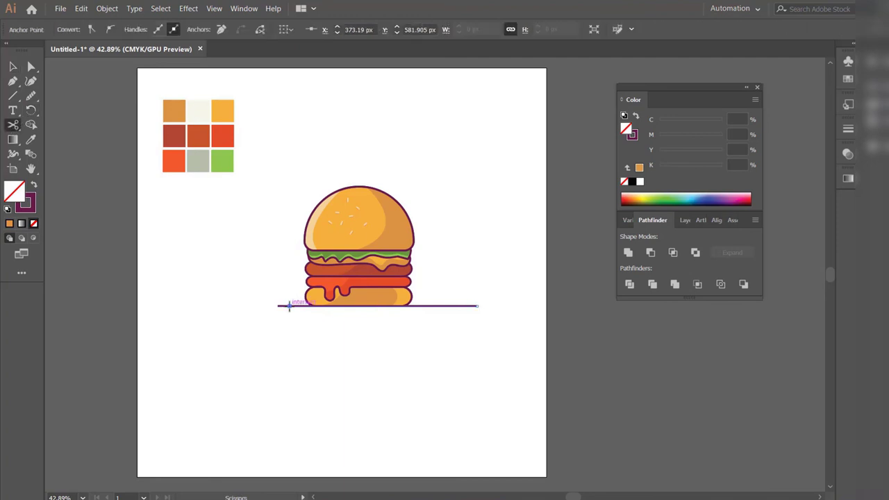
{"action": "left_click", "coordinate": [425, 306]}
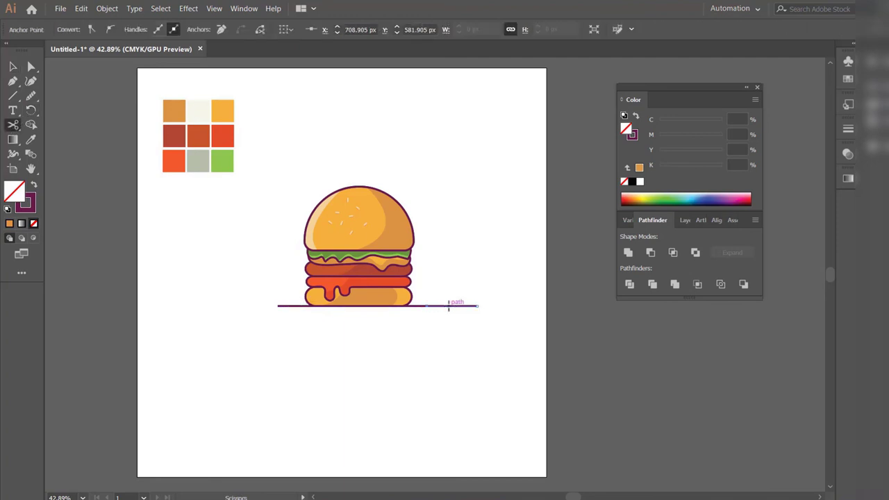
{"action": "left_click", "coordinate": [449, 306]}
{"action": "left_click", "coordinate": [470, 306]}
{"action": "left_click", "coordinate": [12, 66]}
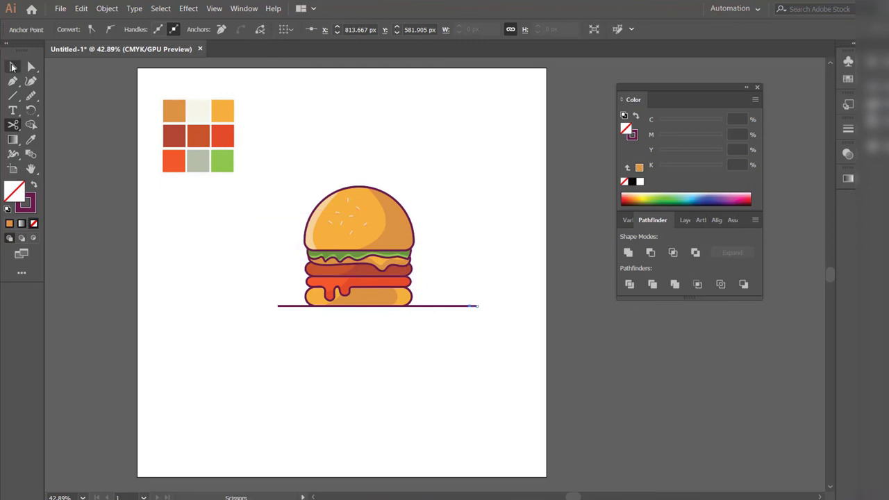
- Select the left, middle and right line pieces and review their stroke settings
{"action": "left_click", "coordinate": [292, 307]}
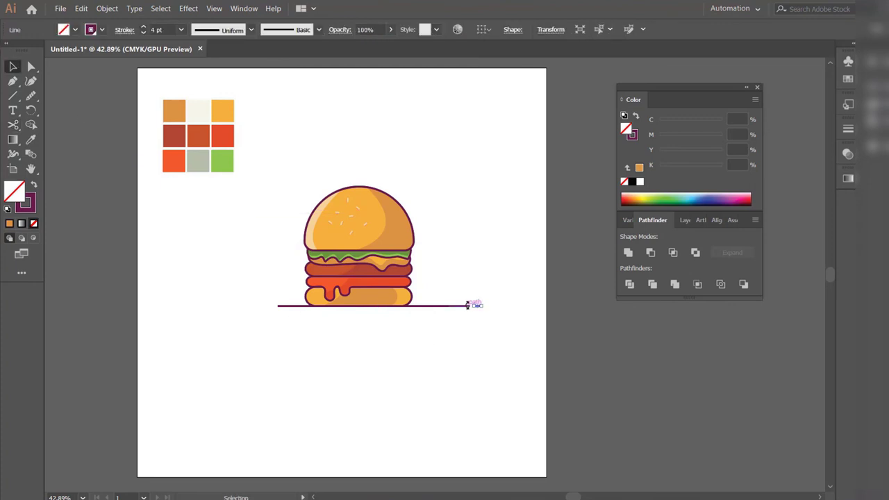
{"action": "left_click", "coordinate": [494, 306]}
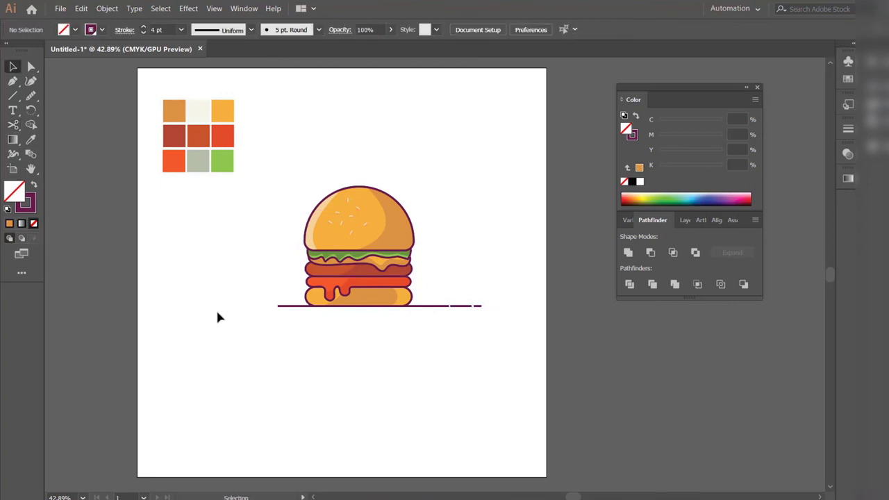
{"action": "left_click", "coordinate": [280, 306]}
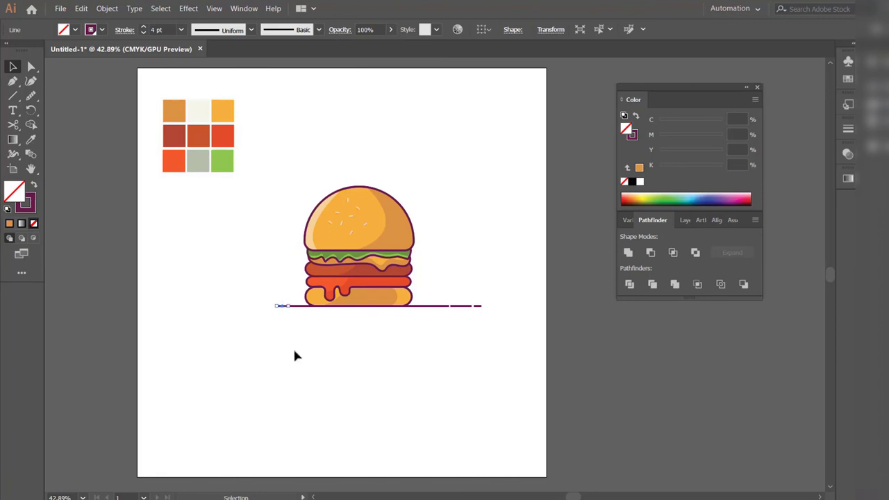
{"action": "left_click", "coordinate": [295, 306], "text": "shift"}
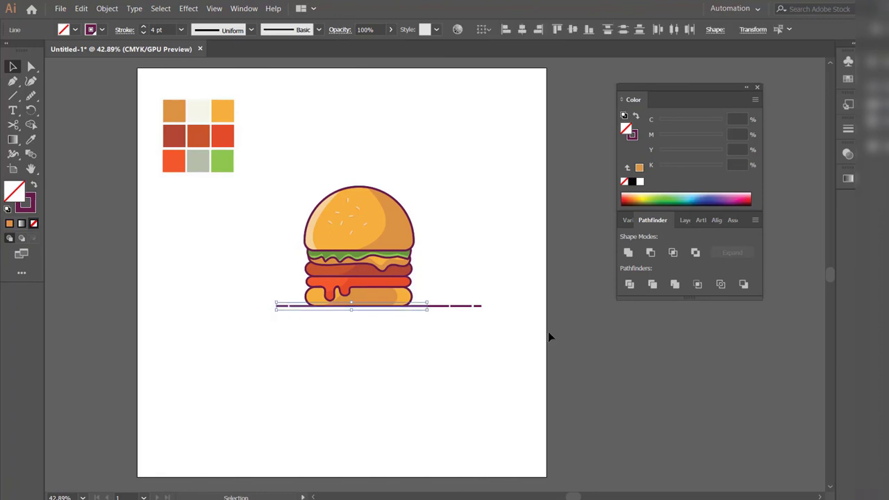
{"action": "left_click", "coordinate": [469, 307], "text": "shift"}
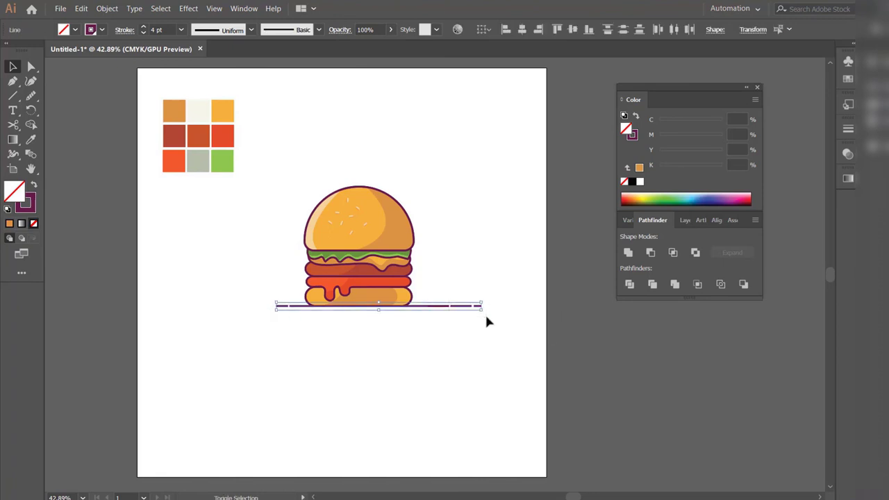
{"action": "left_click", "coordinate": [124, 30]}
{"action": "left_click", "coordinate": [281, 349]}
{"action": "left_click", "coordinate": [282, 321]}
- Check the individual dashes, then select the burger and dashed line together
{"action": "left_click", "coordinate": [280, 306]}
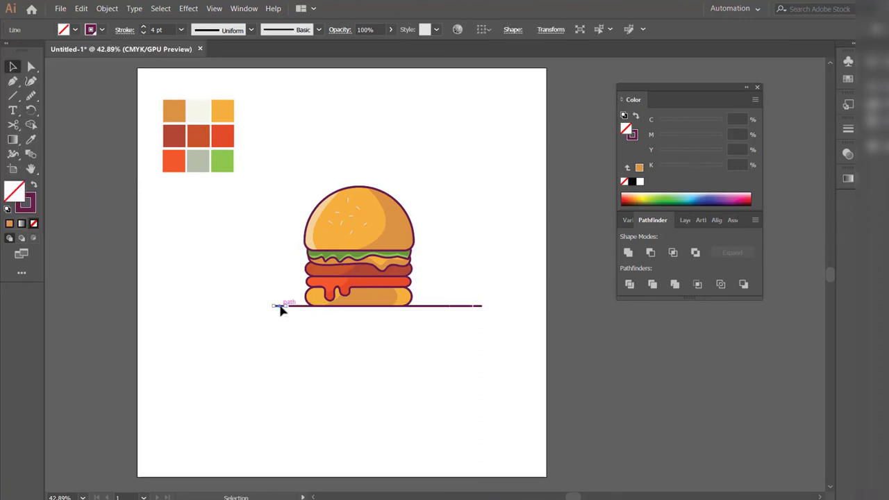
{"action": "left_click", "coordinate": [500, 377]}
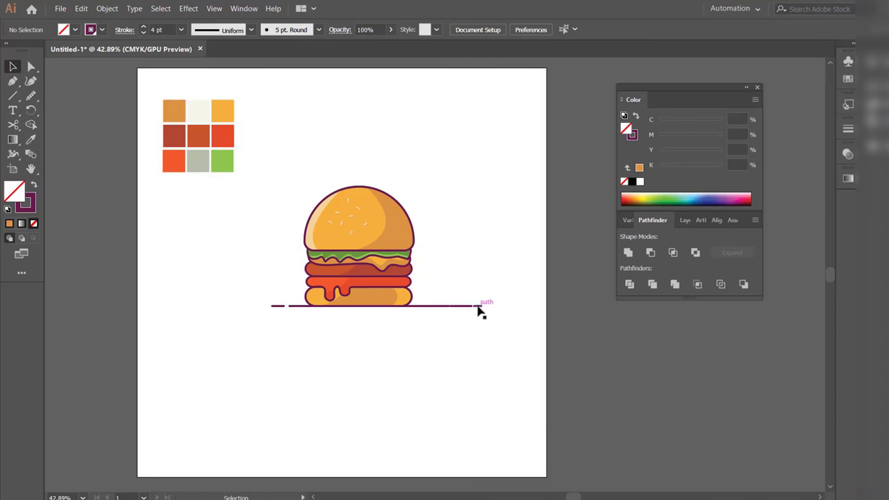
{"action": "left_click", "coordinate": [477, 310]}
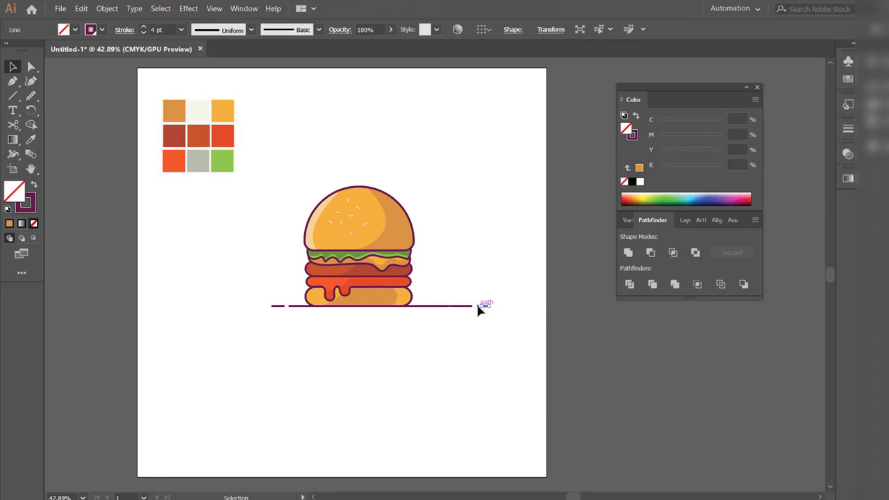
{"action": "left_click", "coordinate": [453, 307]}
{"action": "left_click", "coordinate": [485, 183]}
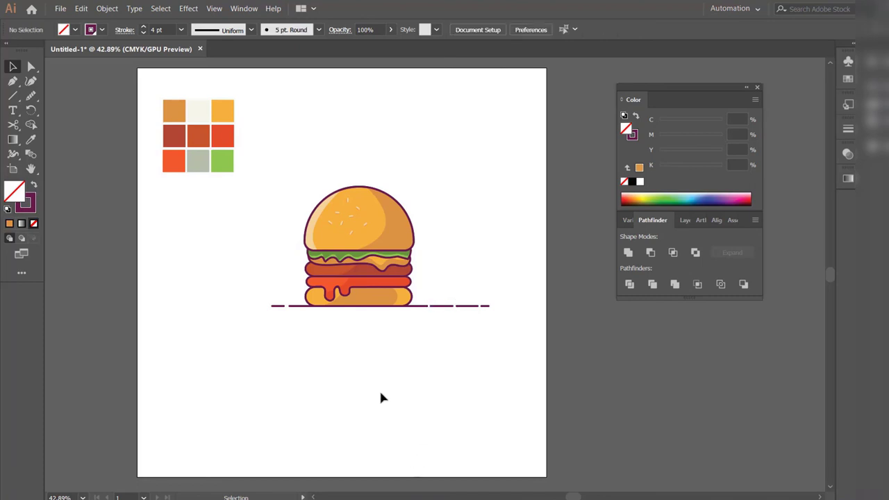
{"action": "left_click_drag", "start_coordinate": [240, 198], "coordinate": [498, 313]}
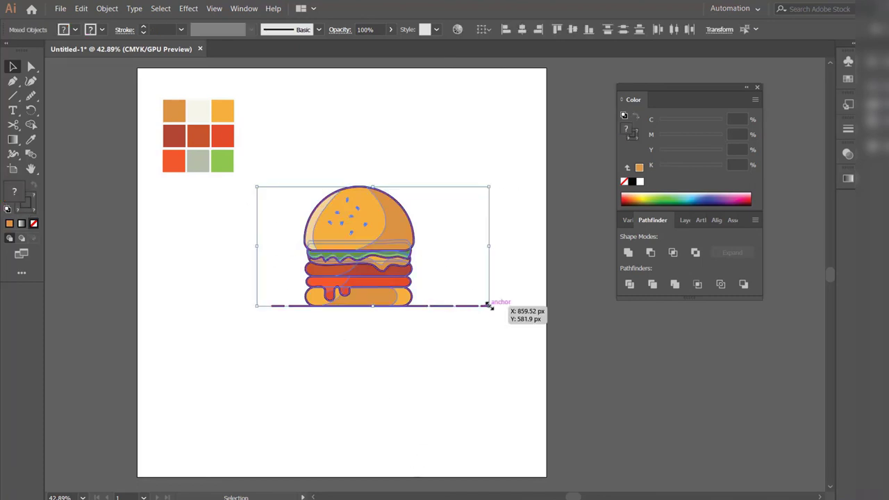